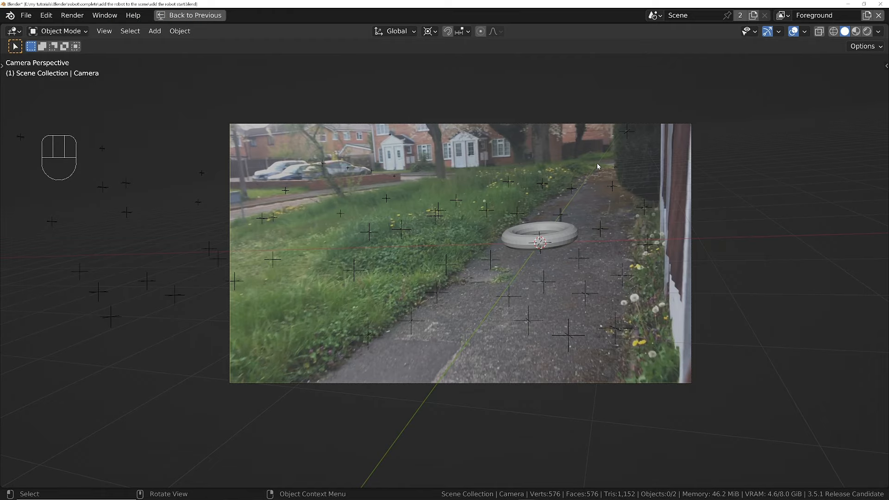
# - Switch to the Blender file with the walking robot, select everything except the camera, and copy the selection
pyautogui.hotkey('alt', 'Tab')
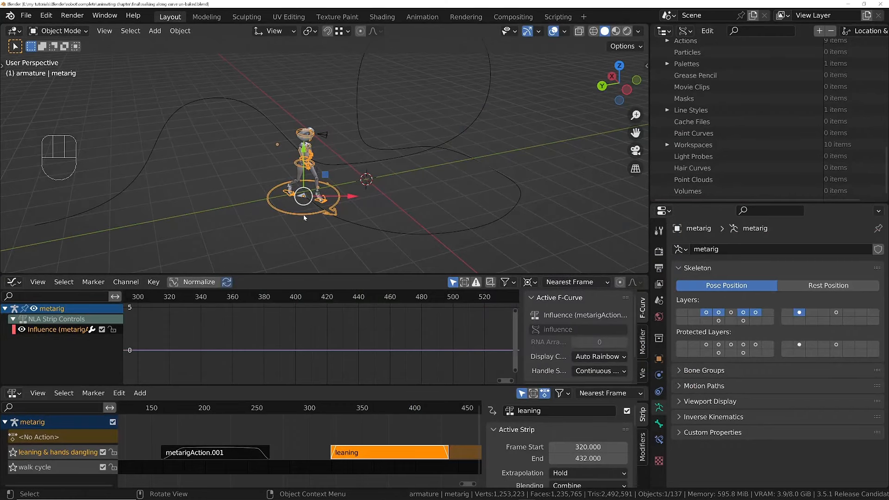
pyautogui.press('a')
pyautogui.keyDown('ctrl'); pyautogui.moveTo(319, 152); pyautogui.dragTo(328, 110, button='middle'); pyautogui.keyUp('ctrl')
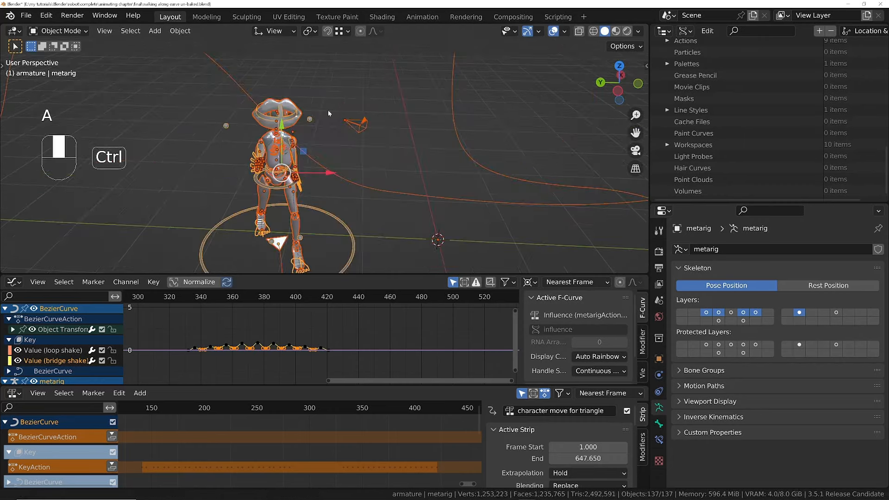
pyautogui.press('b')
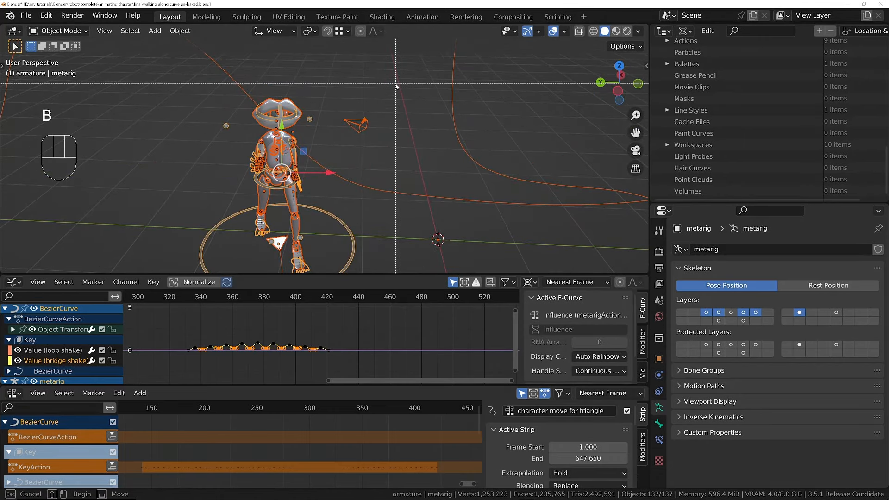
pyautogui.moveTo(398, 86); pyautogui.dragTo(386, 98)
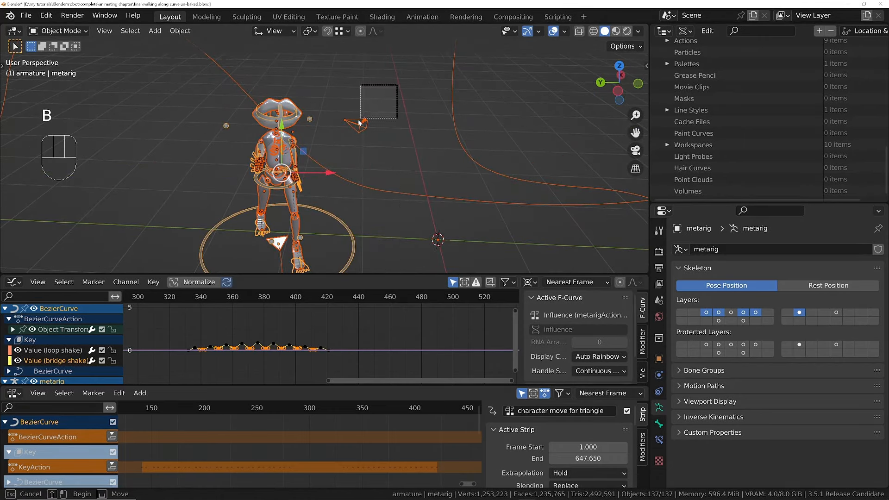
pyautogui.moveTo(360, 121); pyautogui.dragTo(326, 153, button='middle')
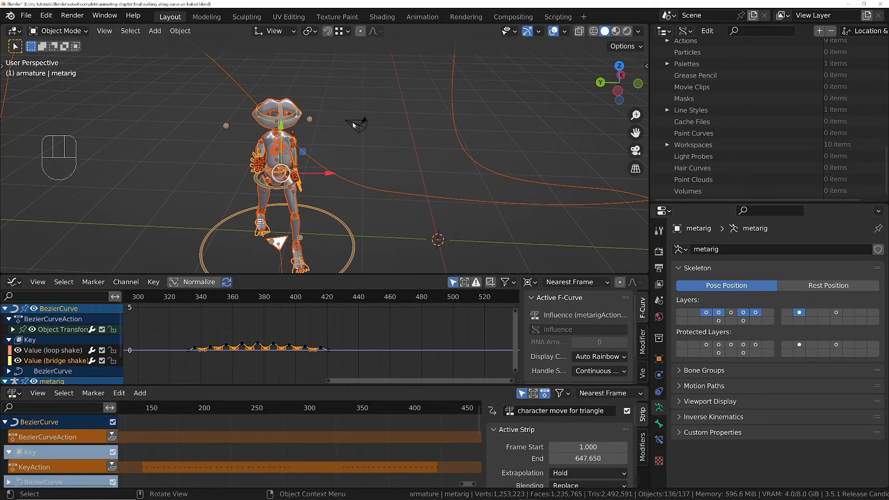
pyautogui.scroll(-5, 352, 121)
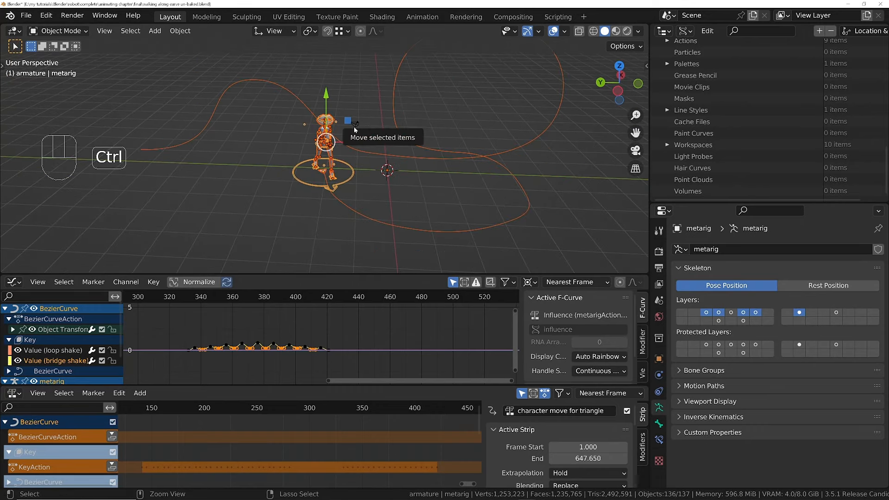
pyautogui.hotkey('ctrl', 'c')
# - Return to the Blender file with the tracked footage, leave the camera view, and paste the copied robot objects
pyautogui.hotkey('alt', 'Tab')
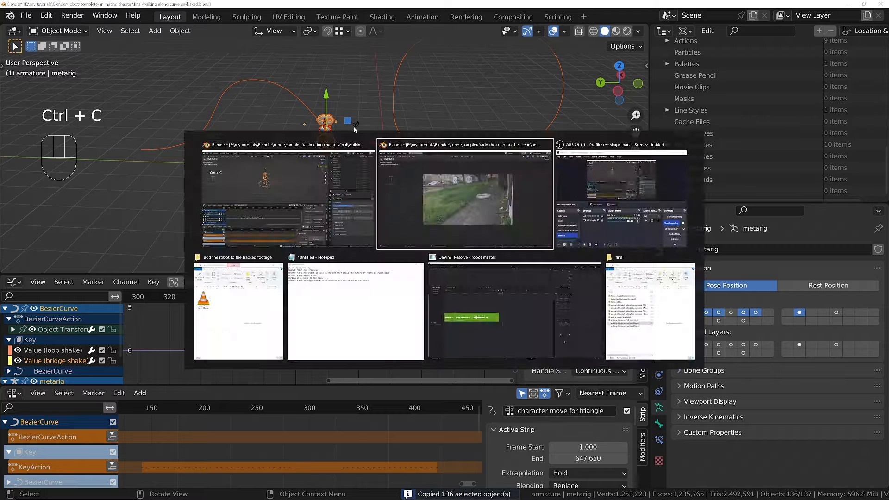
pyautogui.press('KP_0')
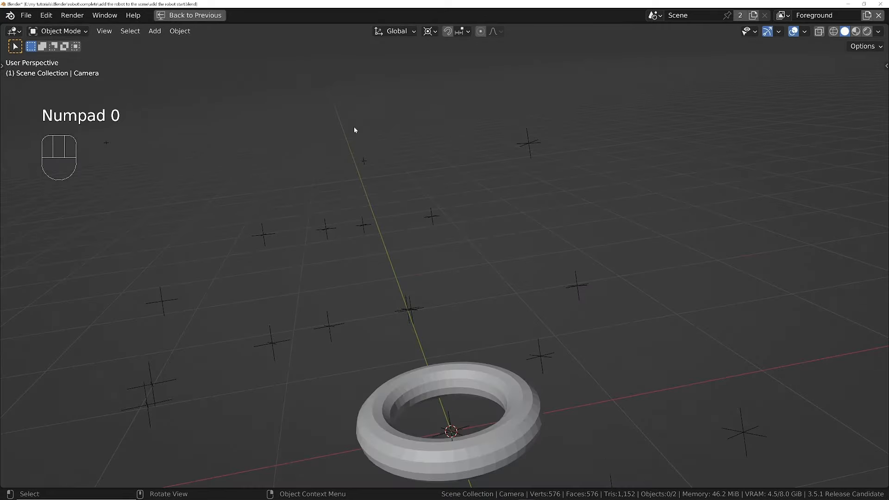
pyautogui.moveTo(355, 130); pyautogui.dragTo(426, 200, button='middle')
pyautogui.press('ctrl')
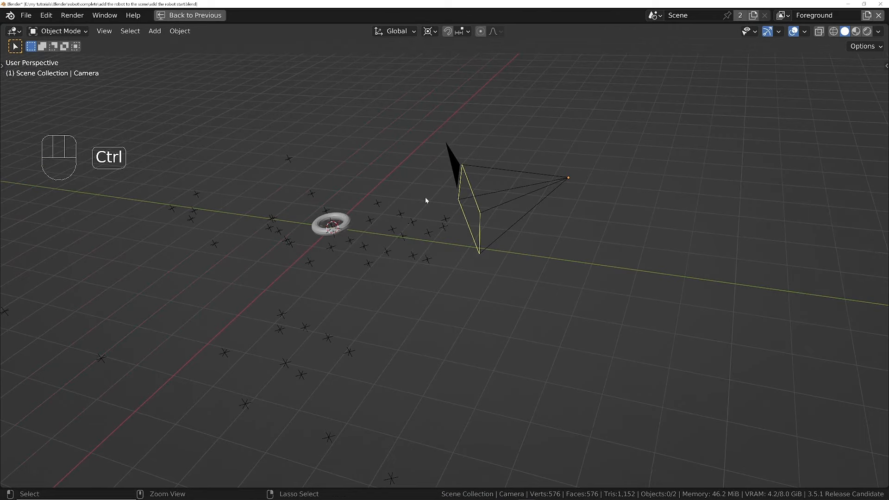
pyautogui.hotkey('ctrl', 'v')
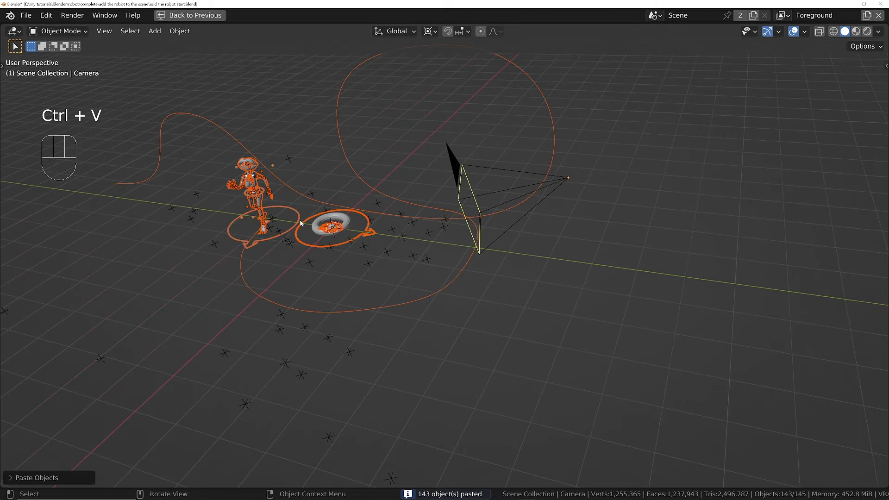
pyautogui.moveTo(300, 224); pyautogui.dragTo(368, 239, button='middle')
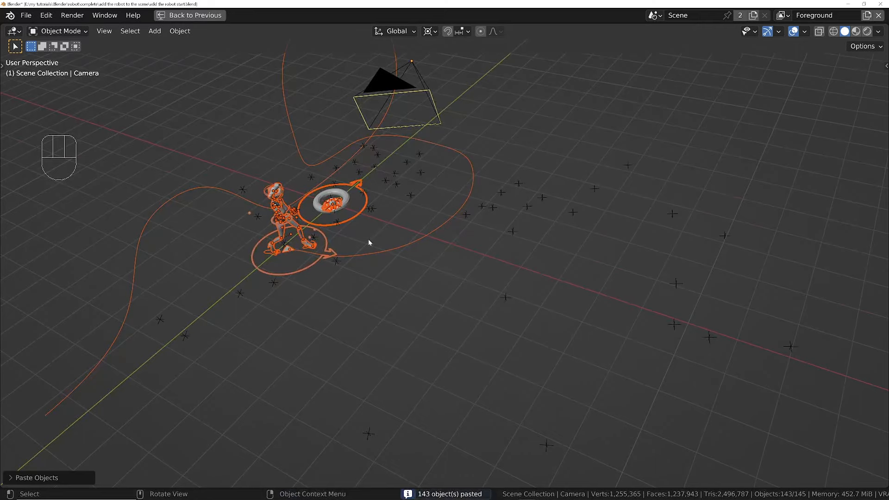
# - Delete the looping path curve pasted with the robot
pyautogui.click(402, 250)
pyautogui.press('x')
pyautogui.click(402, 248)
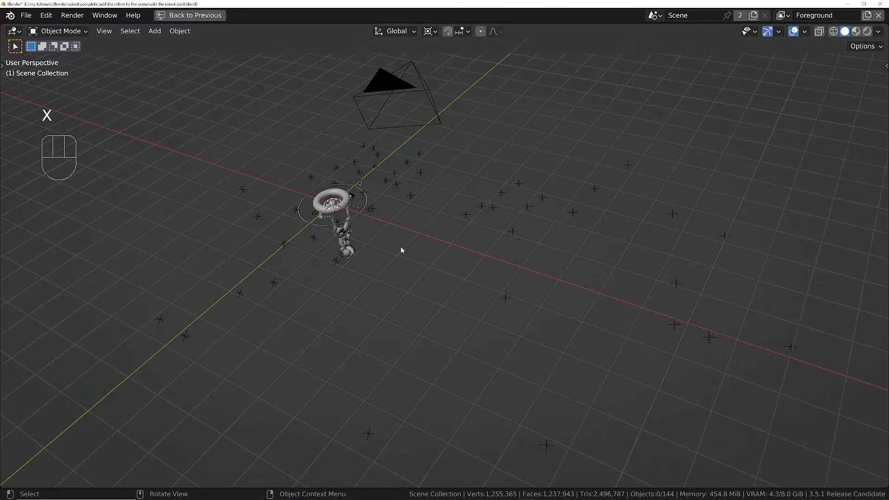
# - Delete the torus placeholder at the world origin
pyautogui.scroll(5, 335, 202)
pyautogui.scroll(2, 335, 202)
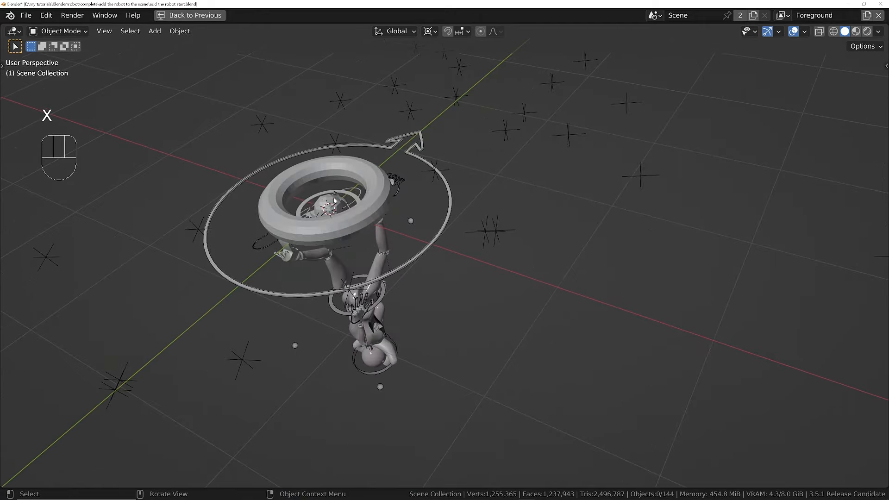
pyautogui.click(377, 199)
pyautogui.press('x')
pyautogui.click(376, 195)
# - Move the triangle plane that carries the robot along the Y axis, clear of the bone-shape objects at the origin
pyautogui.scroll(4, 327, 207)
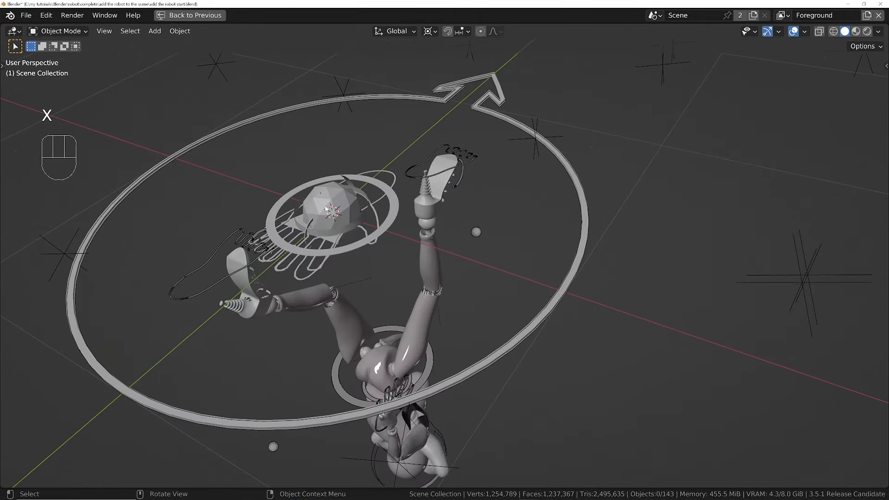
pyautogui.moveTo(361, 200); pyautogui.dragTo(317, 203, button='middle')
pyautogui.keyDown('ctrl'); pyautogui.moveTo(373, 150); pyautogui.dragTo(357, 135, button='middle'); pyautogui.keyUp('ctrl')
pyautogui.scroll(-4, 358, 139)
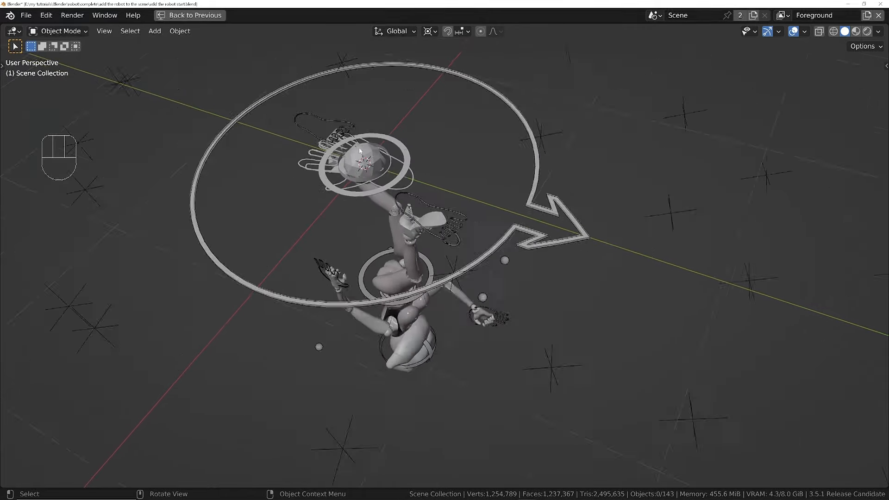
pyautogui.click(457, 208)
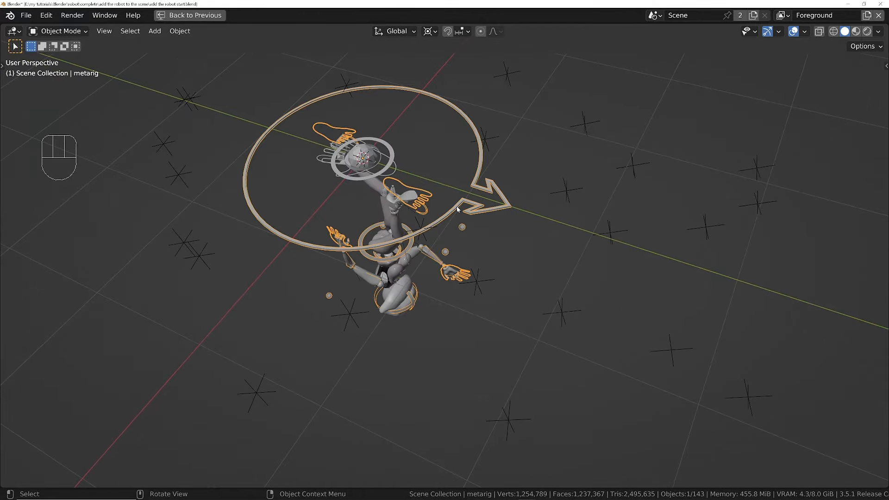
pyautogui.scroll(7, 342, 168)
pyautogui.click(342, 157)
pyautogui.scroll(-8, 512, 188)
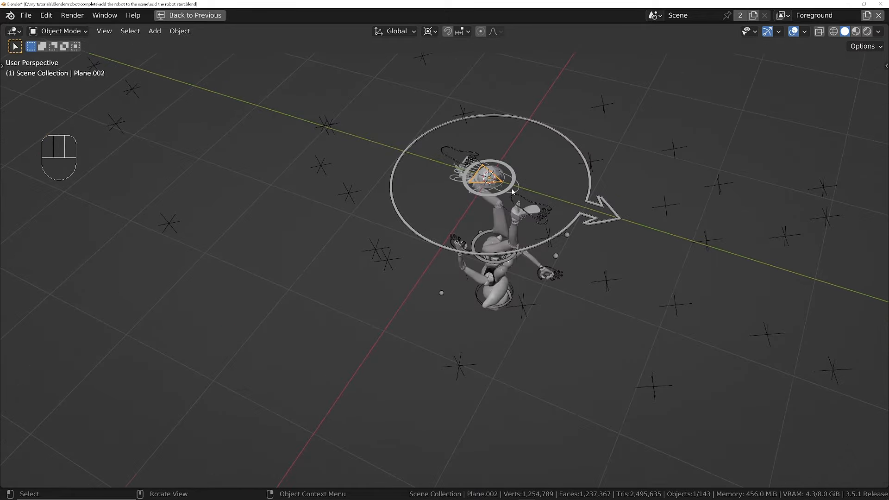
pyautogui.press('g')
pyautogui.press('y')
pyautogui.click(461, 154)
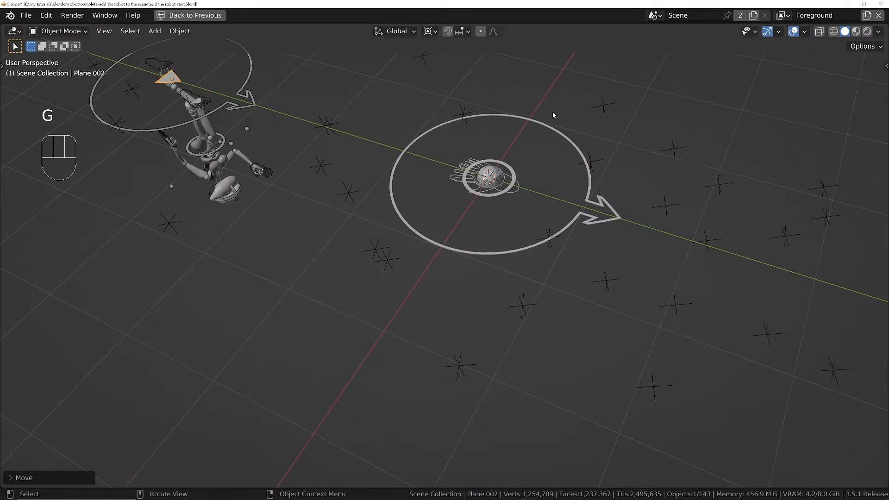
# - Select all the custom bone-shape objects around the world origin, leaving the camera out of the selection
pyautogui.moveTo(350, 84)
pyautogui.mouseDown()
pyautogui.moveTo(521, 236)
pyautogui.moveTo(688, 348)
pyautogui.mouseUp()
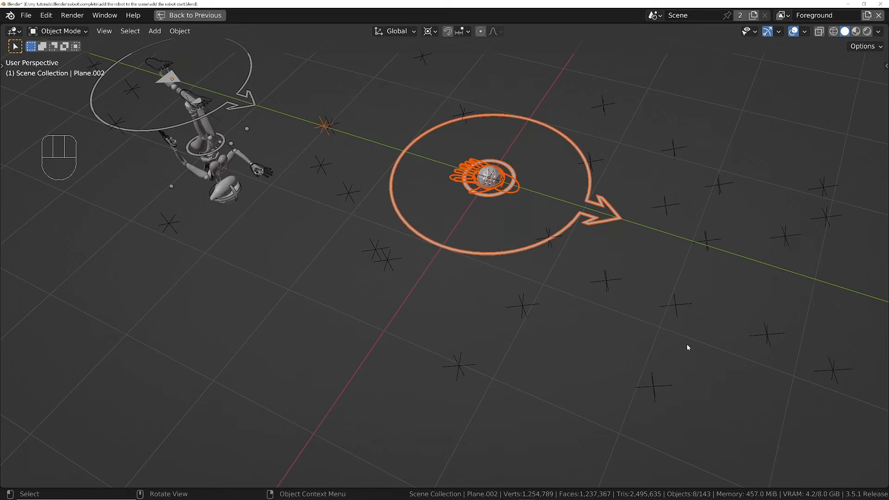
pyautogui.scroll(-3, 496, 221)
pyautogui.moveTo(496, 222); pyautogui.dragTo(592, 153, button='middle')
pyautogui.press('b')
pyautogui.moveTo(609, 97); pyautogui.dragTo(707, 195, button='middle')
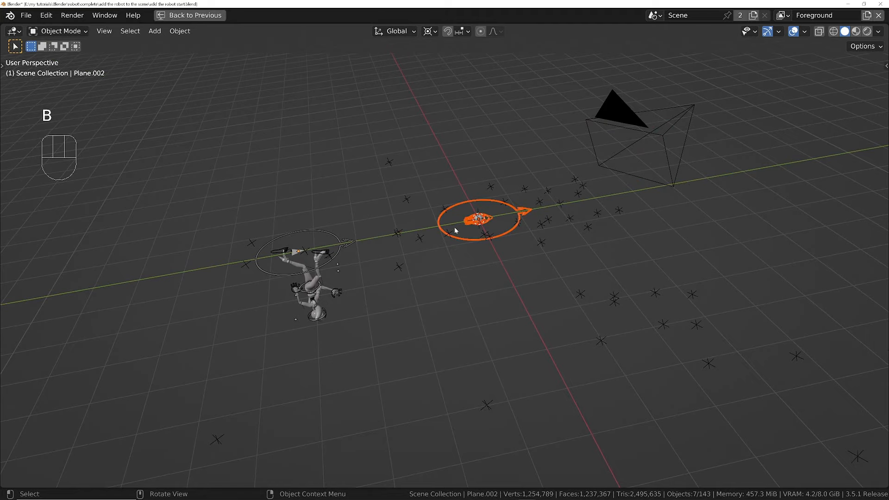
pyautogui.scroll(5, 455, 229)
pyautogui.moveTo(520, 206); pyautogui.dragTo(476, 232, button='middle')
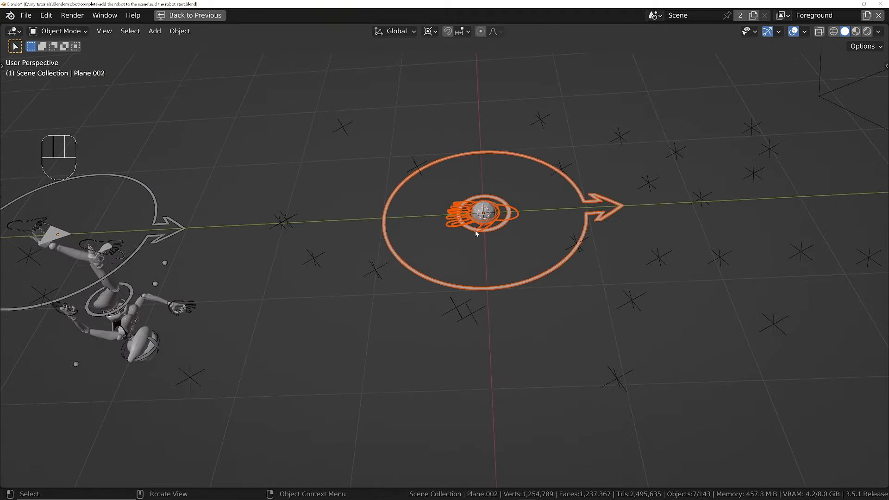
# - Leave the maximized viewport and add a General Layout workspace
pyautogui.hotkey('ctrl', 'space')
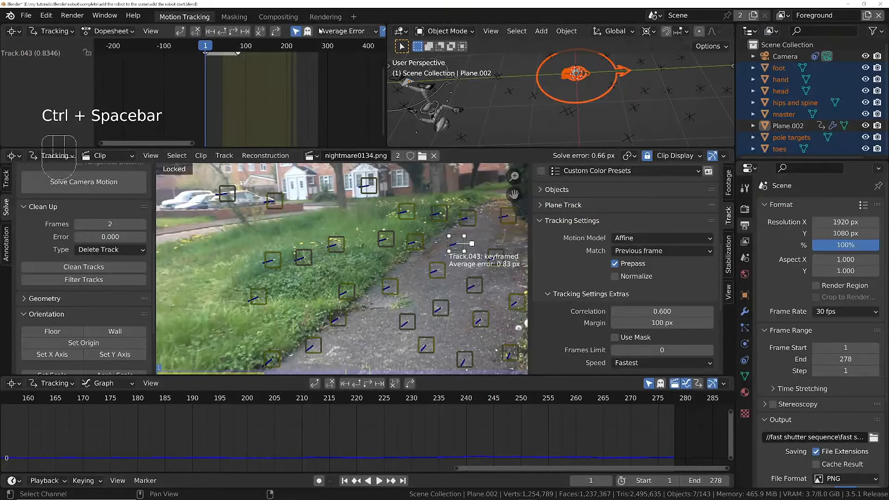
pyautogui.click(352, 17)
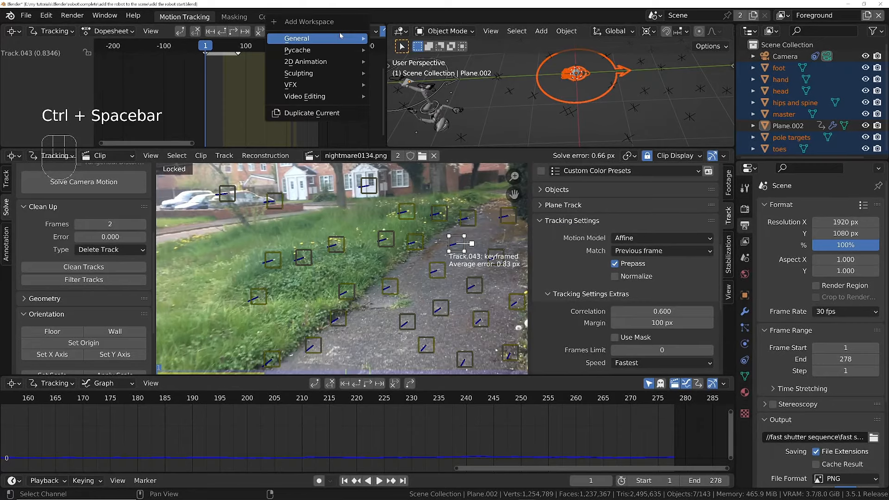
pyautogui.click(406, 61)
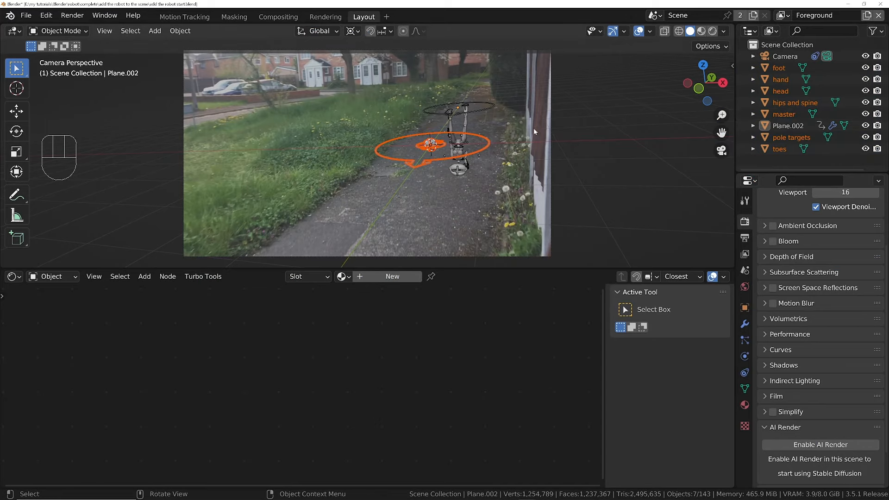
# - Move the selected bone-shape objects into a new collection named "bumf" and exclude that collection from the view layer
pyautogui.moveTo(533, 128); pyautogui.dragTo(408, 148, button='middle')
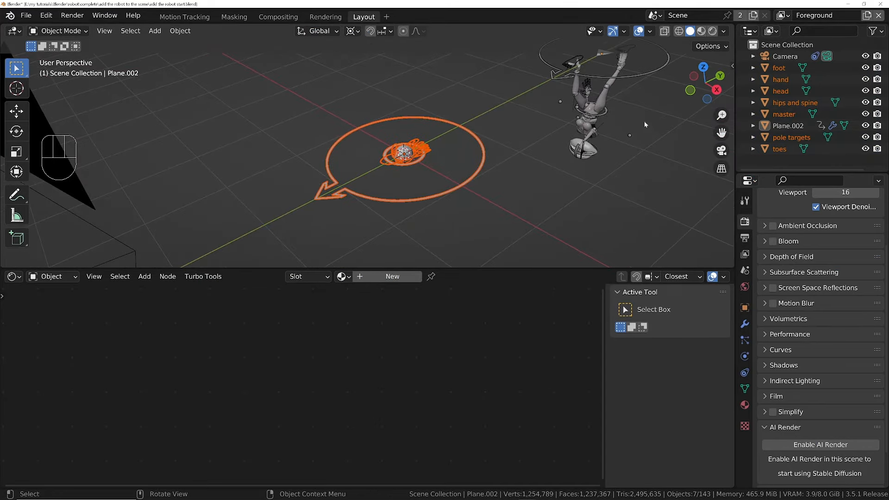
pyautogui.press('m')
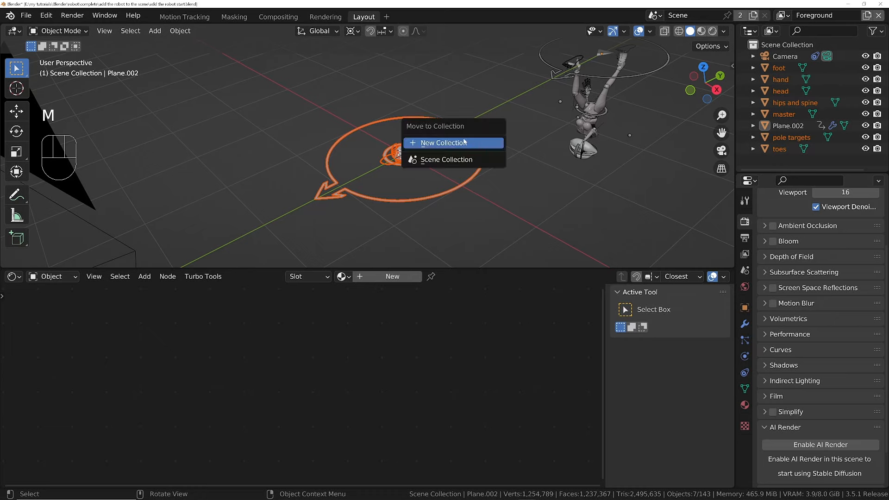
pyautogui.click(464, 143)
pyautogui.write('bump')
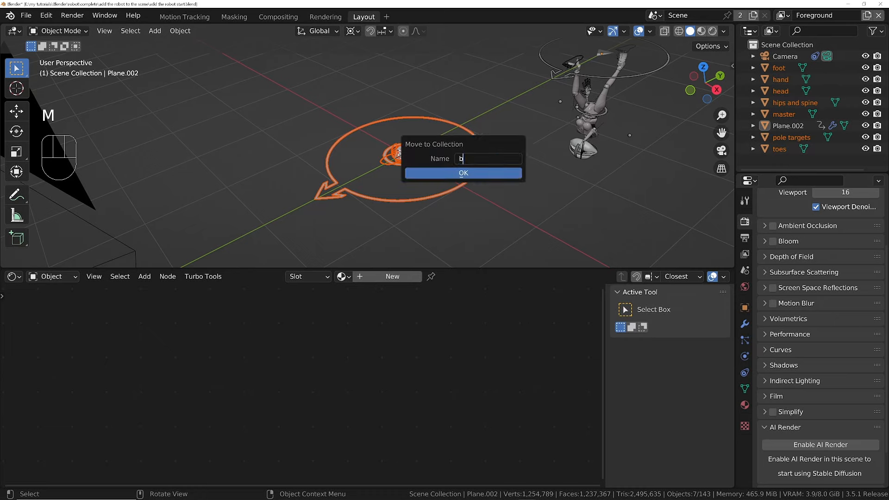
pyautogui.press('Return')
pyautogui.click(476, 173)
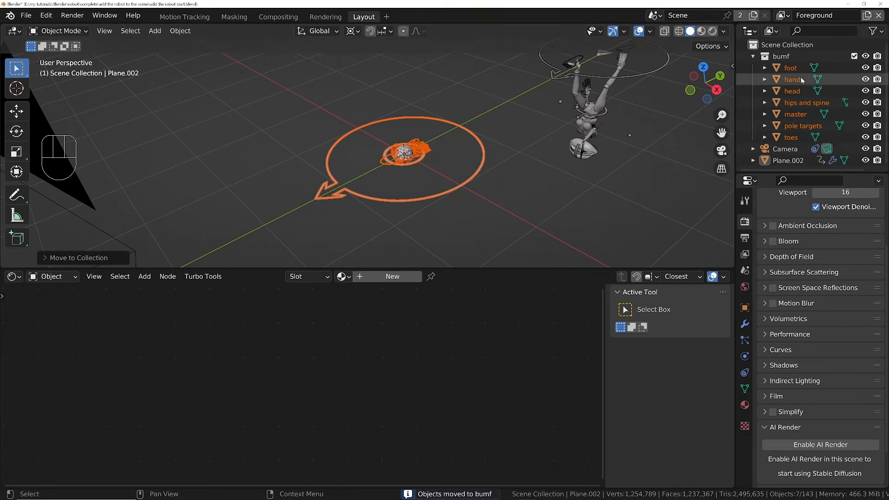
pyautogui.click(855, 57)
# - Select the triangle plane between the robot's feet and clear its location
pyautogui.keyDown('ctrl'); pyautogui.moveTo(570, 98); pyautogui.dragTo(573, 148, button='middle'); pyautogui.keyUp('ctrl')
pyautogui.keyDown('shift'); pyautogui.moveTo(576, 109); pyautogui.dragTo(535, 168, button='middle'); pyautogui.keyUp('shift')
pyautogui.scroll(6, 537, 147)
pyautogui.scroll(2, 537, 146)
pyautogui.click(526, 116)
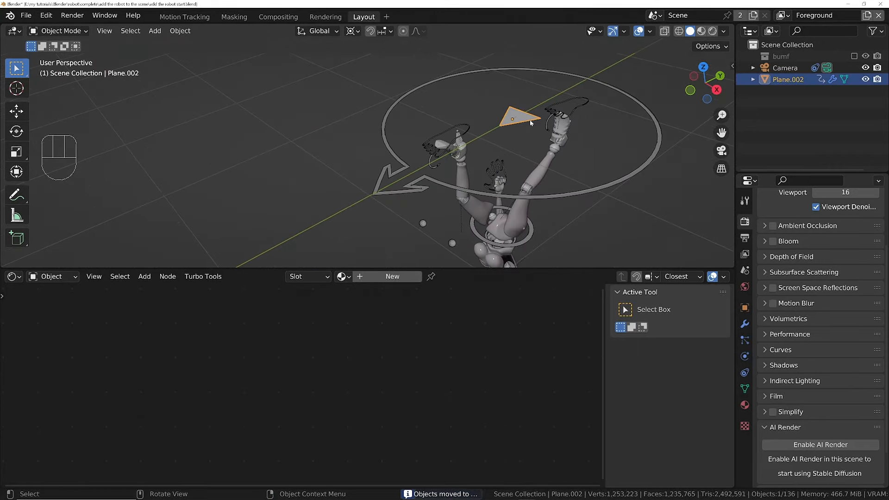
pyautogui.hotkey('alt', 'g')
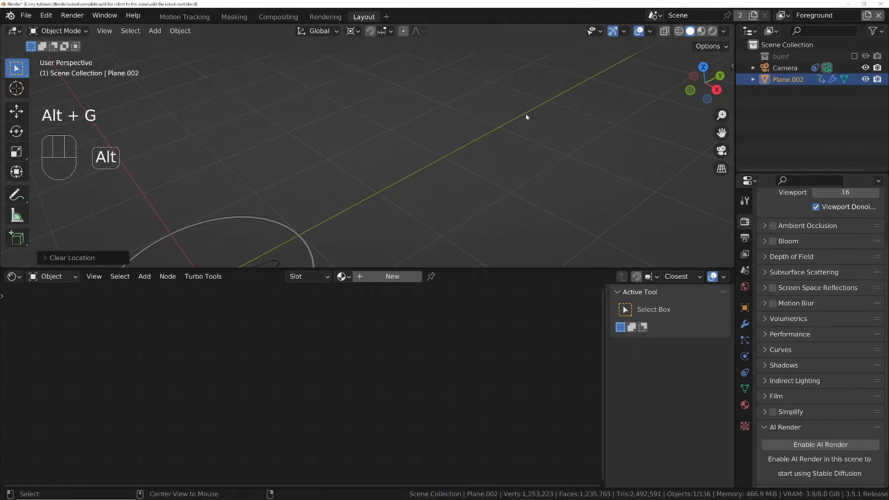
pyautogui.keyDown('ctrl'); pyautogui.moveTo(376, 143); pyautogui.dragTo(348, 123, button='middle'); pyautogui.keyUp('ctrl')
pyautogui.keyDown('shift'); pyautogui.moveTo(351, 191); pyautogui.dragTo(389, 139, button='middle'); pyautogui.keyUp('shift')
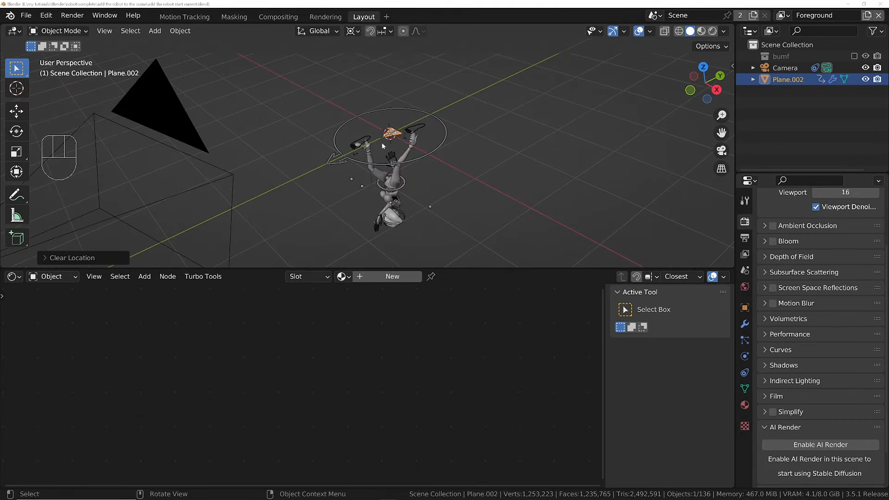
pyautogui.moveTo(382, 142); pyautogui.dragTo(387, 155, button='middle')
pyautogui.keyDown('ctrl'); pyautogui.moveTo(389, 124); pyautogui.dragTo(464, 161, button='middle'); pyautogui.keyUp('ctrl')
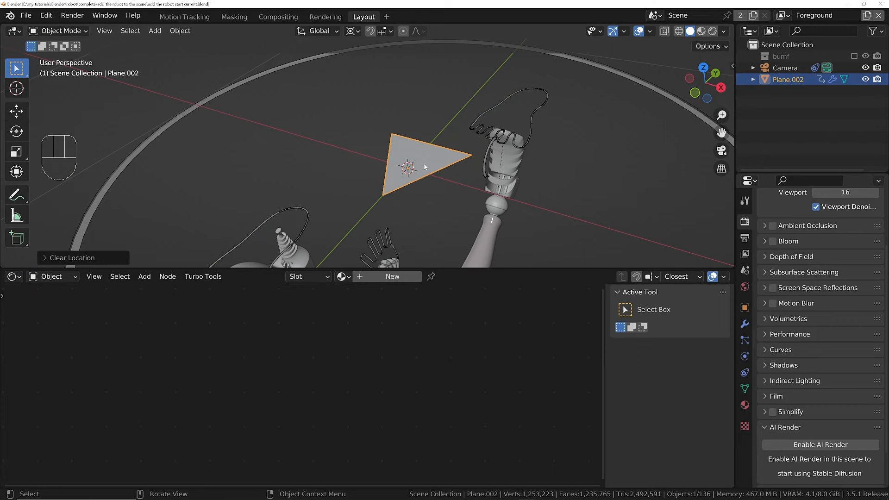
pyautogui.keyDown('ctrl'); pyautogui.moveTo(416, 141); pyautogui.dragTo(422, 184, button='middle'); pyautogui.keyUp('ctrl')
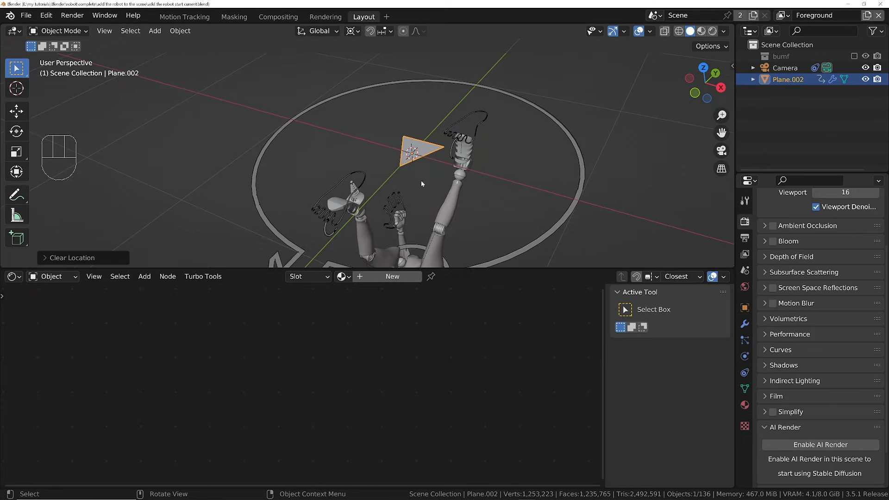
pyautogui.scroll(2, 421, 153)
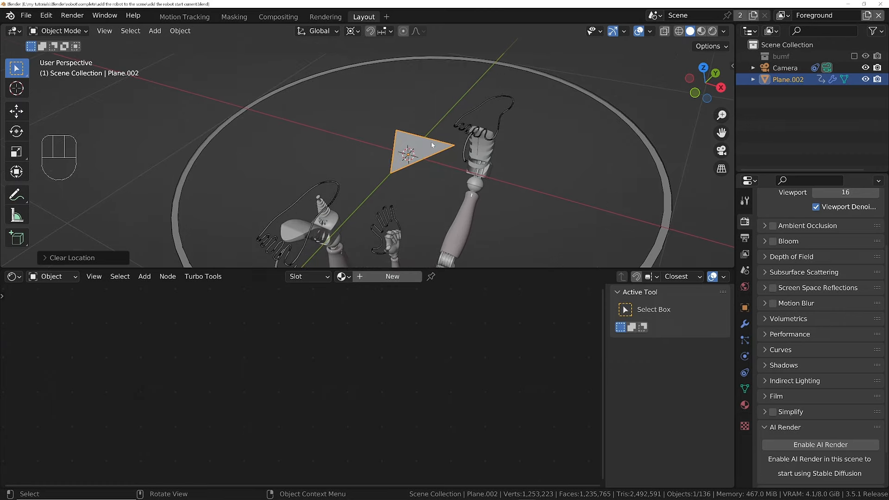
pyautogui.click(431, 141)
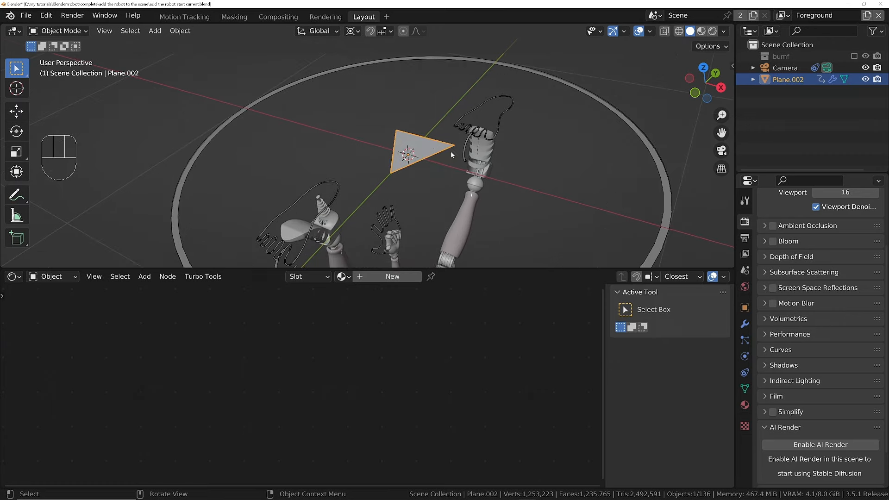
# - Snap the 3D cursor to the selected triangle plane
pyautogui.hotkey('shift', 's')
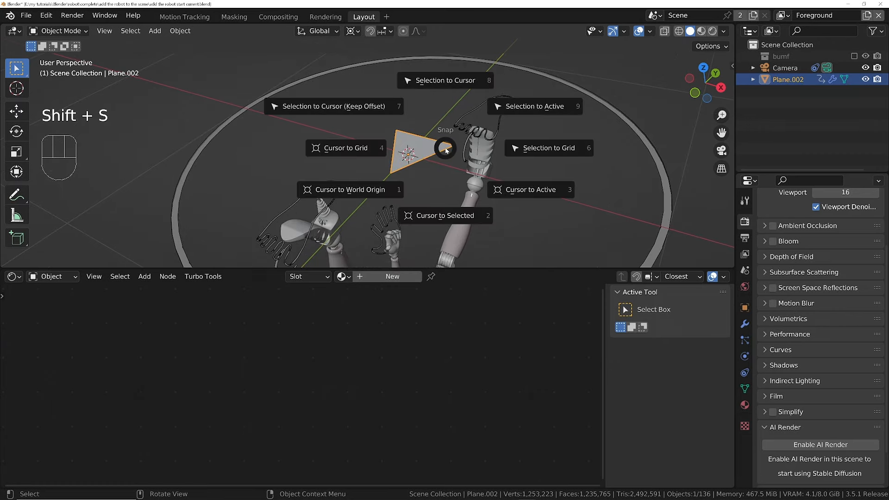
pyautogui.click(444, 215)
pyautogui.scroll(3, 437, 181)
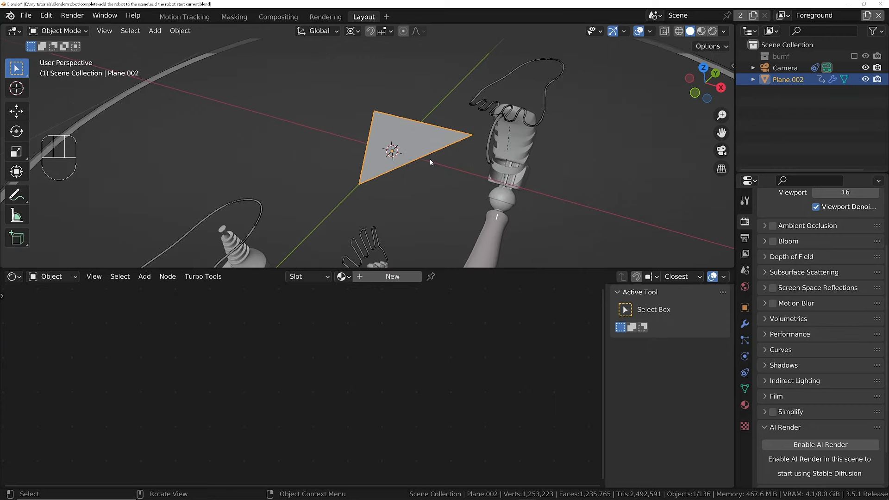
pyautogui.scroll(-5, 430, 159)
# - In top view, add a Path curve at the 3D cursor and rename it "character path"
pyautogui.press('KP_7')
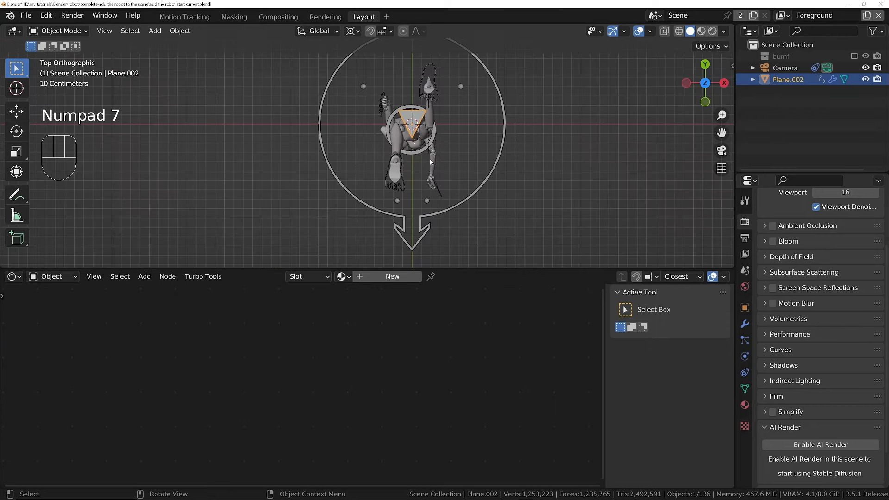
pyautogui.moveTo(479, 268); pyautogui.dragTo(494, 459)
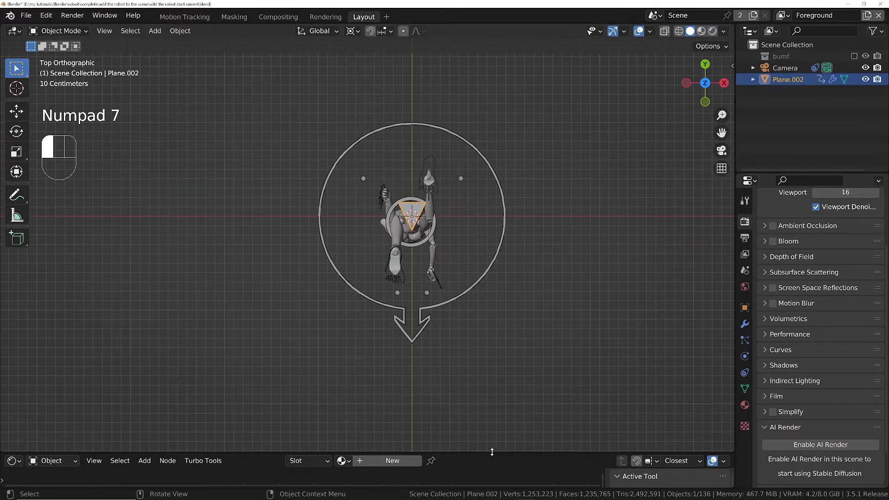
pyautogui.keyDown('ctrl'); pyautogui.moveTo(453, 198); pyautogui.dragTo(455, 237, button='middle'); pyautogui.keyUp('ctrl')
pyautogui.scroll(-2, 456, 237)
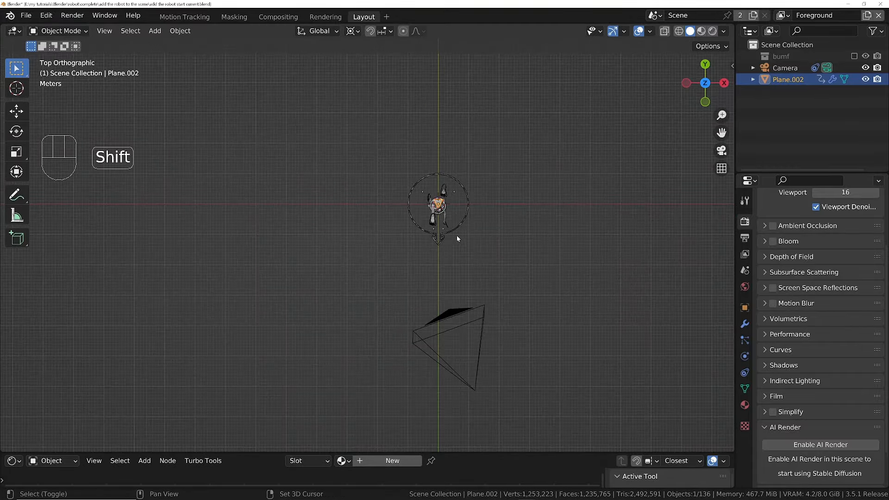
pyautogui.hotkey('shift', 'a')
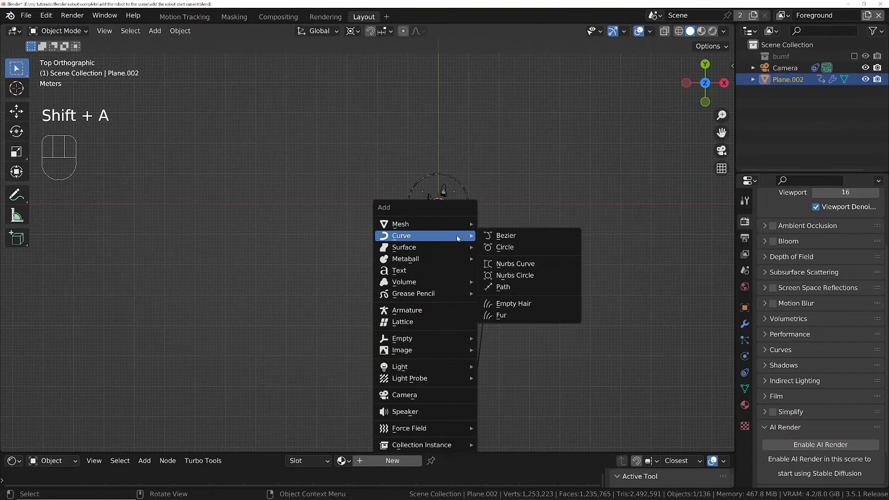
pyautogui.click(510, 287)
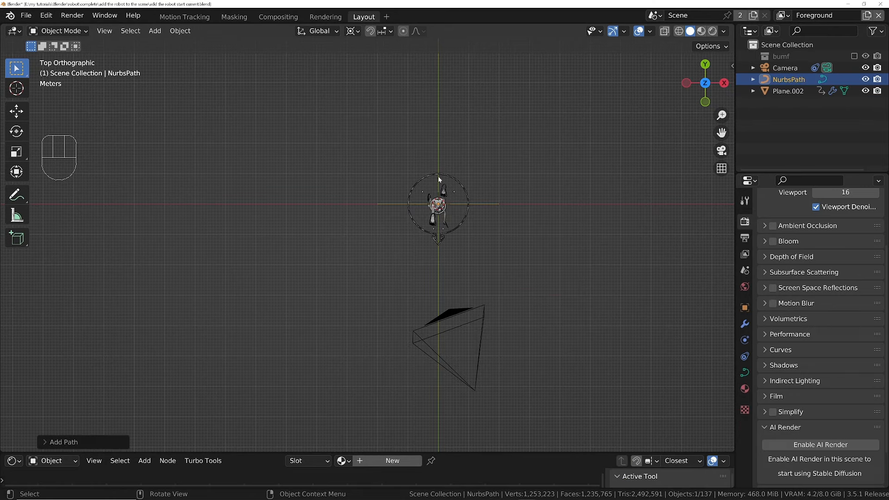
pyautogui.press('F2')
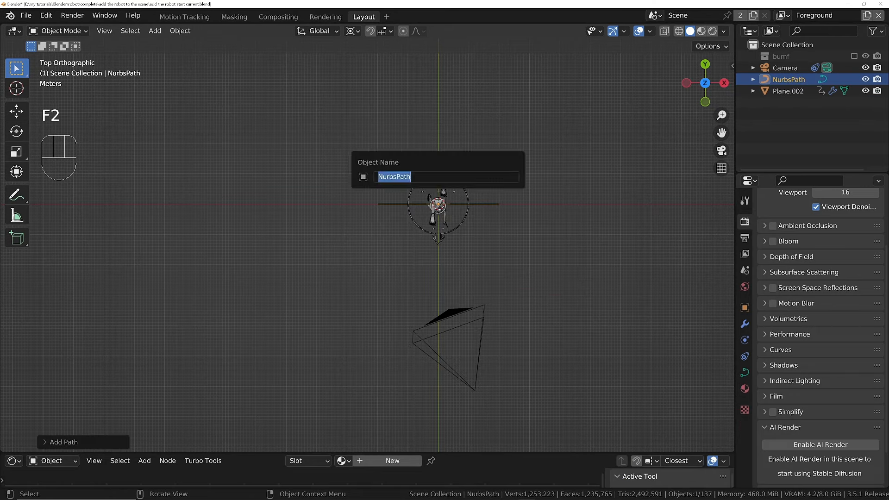
pyautogui.write('character path')
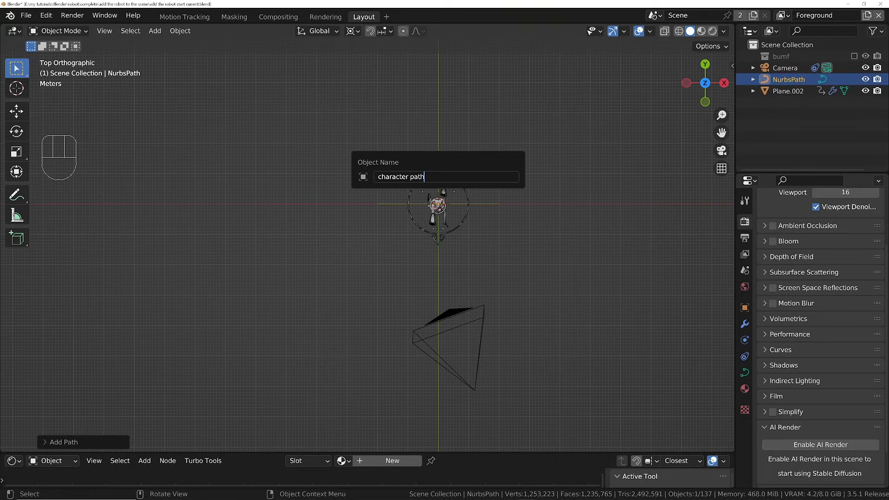
pyautogui.press('Return')
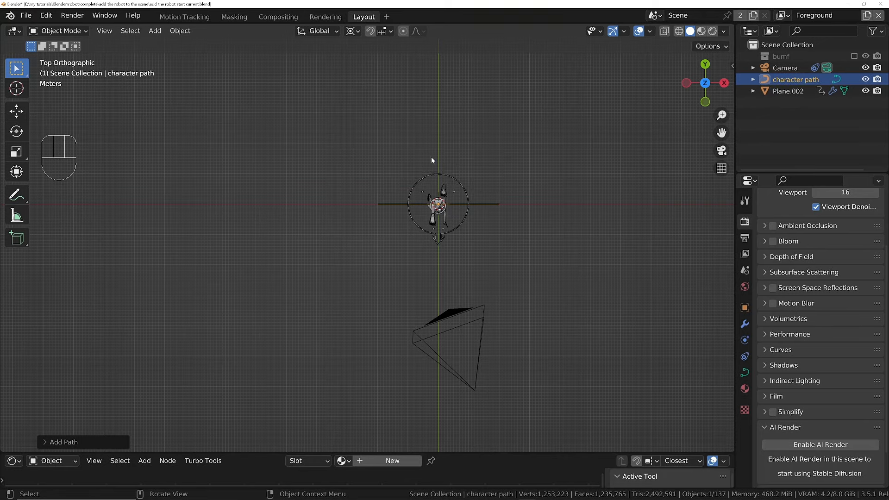
# - Delete all the path's control points except the end one on the positive X side
pyautogui.scroll(3, 443, 184)
pyautogui.press('Tab')
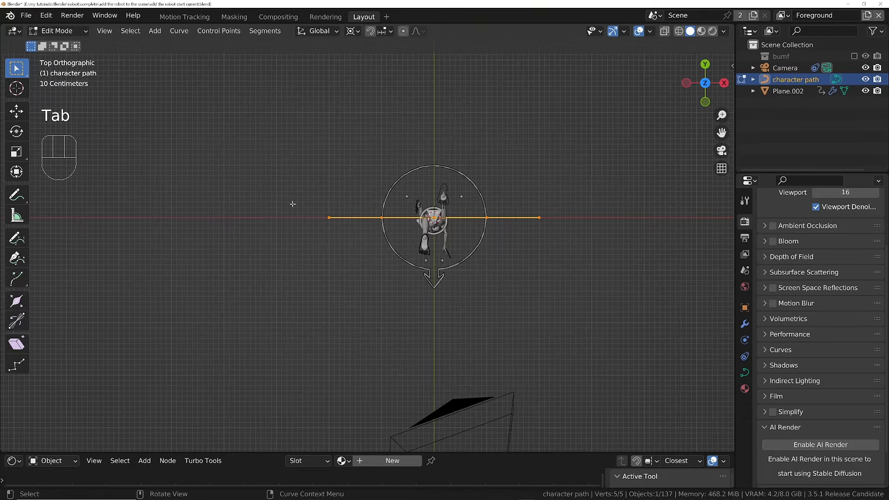
pyautogui.moveTo(251, 191); pyautogui.dragTo(536, 255)
pyautogui.press('x')
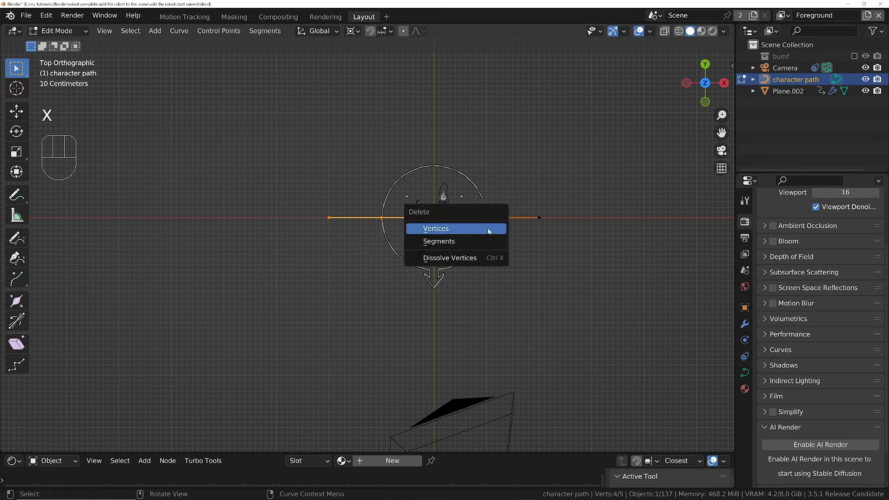
pyautogui.click(489, 229)
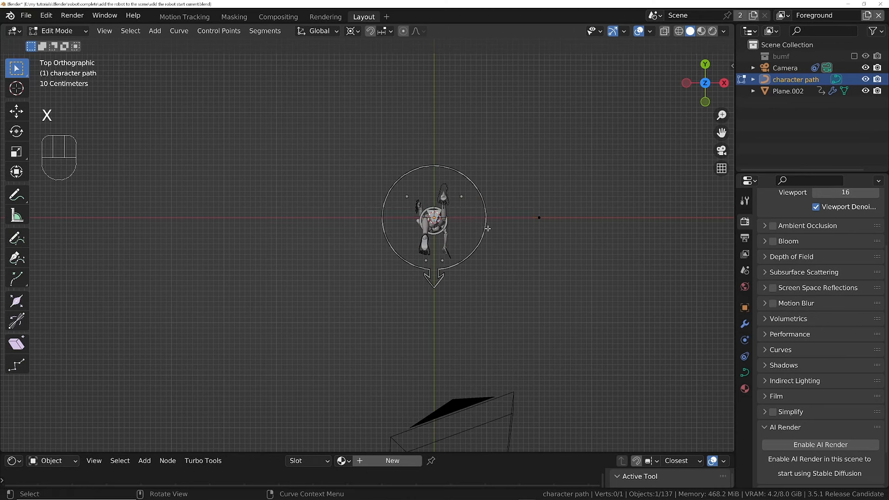
# - Snap the path's remaining control point to the 3D cursor
pyautogui.moveTo(517, 191); pyautogui.dragTo(564, 239)
pyautogui.hotkey('shift', 's')
pyautogui.click(546, 164)
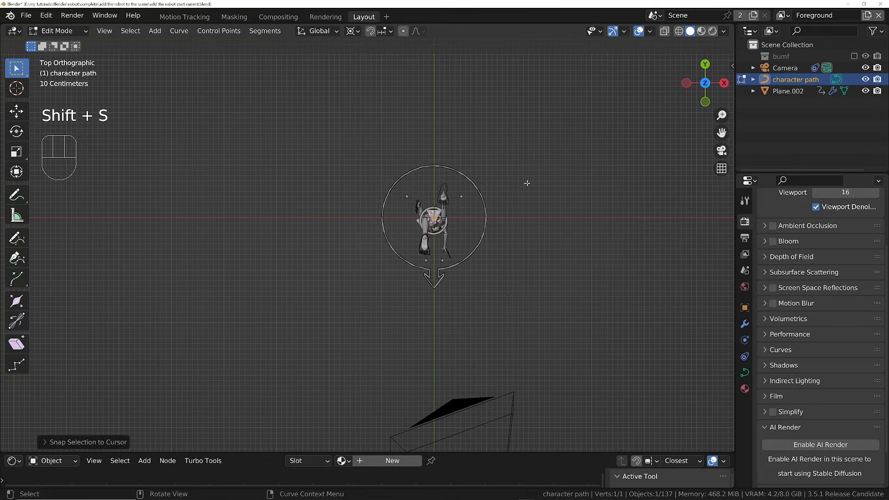
# - Show the motion tracking points in the viewport overlays to use as a guide for the path
pyautogui.scroll(-4, 526, 183)
pyautogui.keyDown('shift'); pyautogui.moveTo(442, 189); pyautogui.dragTo(396, 240, button='middle'); pyautogui.keyUp('shift')
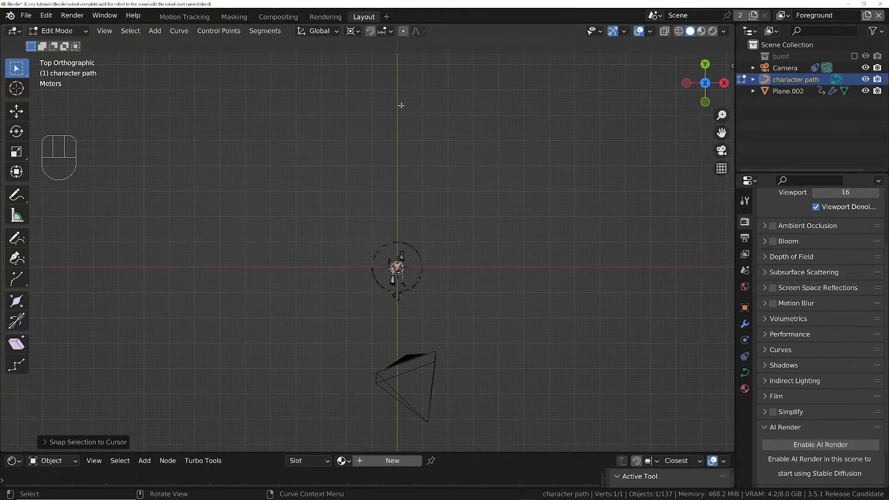
pyautogui.keyDown('shift'); pyautogui.moveTo(403, 93); pyautogui.dragTo(389, 182, button='middle'); pyautogui.keyUp('shift')
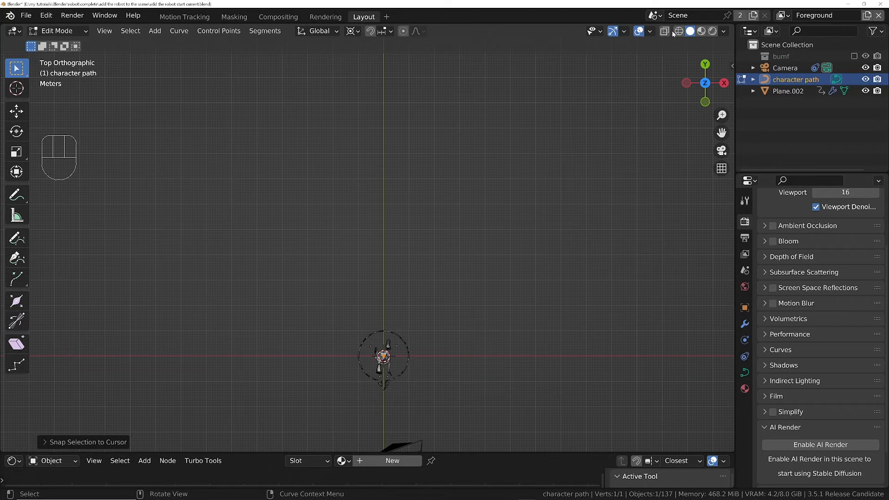
pyautogui.click(650, 31)
pyautogui.click(578, 285)
pyautogui.keyDown('shift'); pyautogui.moveTo(382, 184); pyautogui.dragTo(372, 260, button='middle'); pyautogui.keyUp('shift')
pyautogui.scroll(-1, 380, 133)
pyautogui.scroll(3, 381, 122)
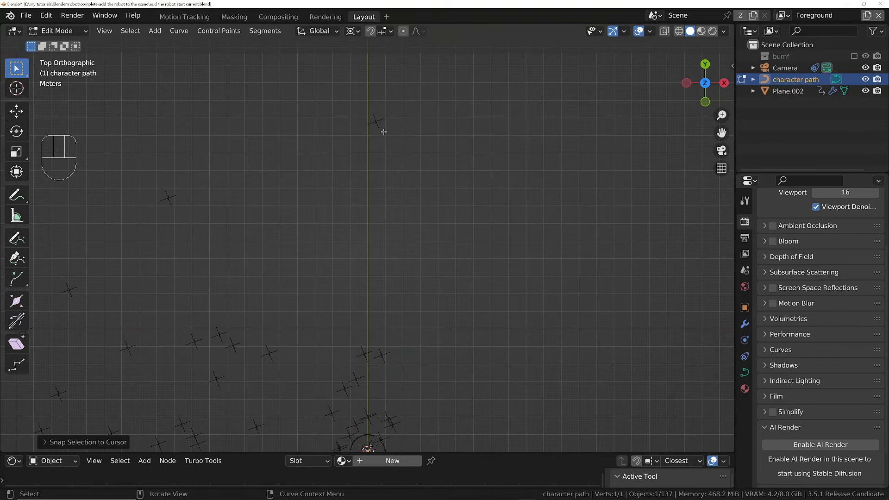
# - Switch to the Motion Tracking workspace and scrub the footage to frame 97 to examine the tracks along the footpath
pyautogui.click(167, 19)
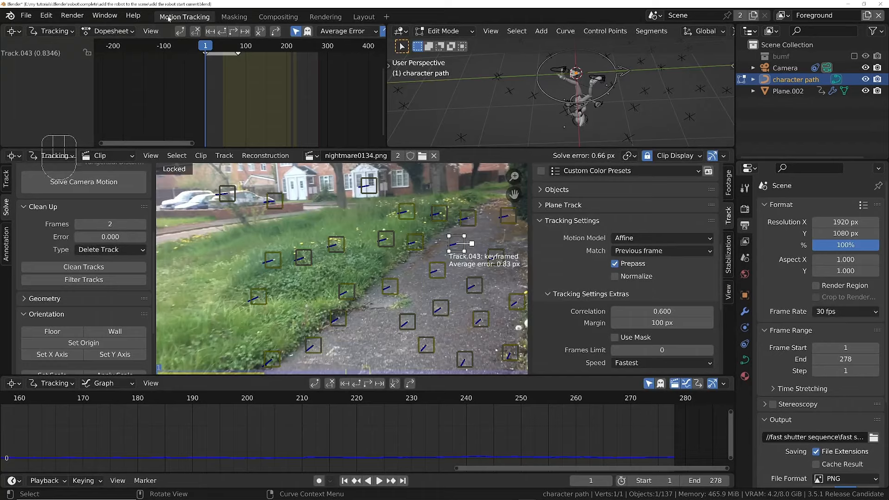
pyautogui.scroll(-6, 609, 73)
pyautogui.moveTo(410, 370); pyautogui.dragTo(381, 370)
pyautogui.scroll(-5, 440, 246)
pyautogui.scroll(3, 439, 247)
pyautogui.keyDown('ctrl'); pyautogui.moveTo(337, 428); pyautogui.dragTo(246, 428, button='middle'); pyautogui.keyUp('ctrl')
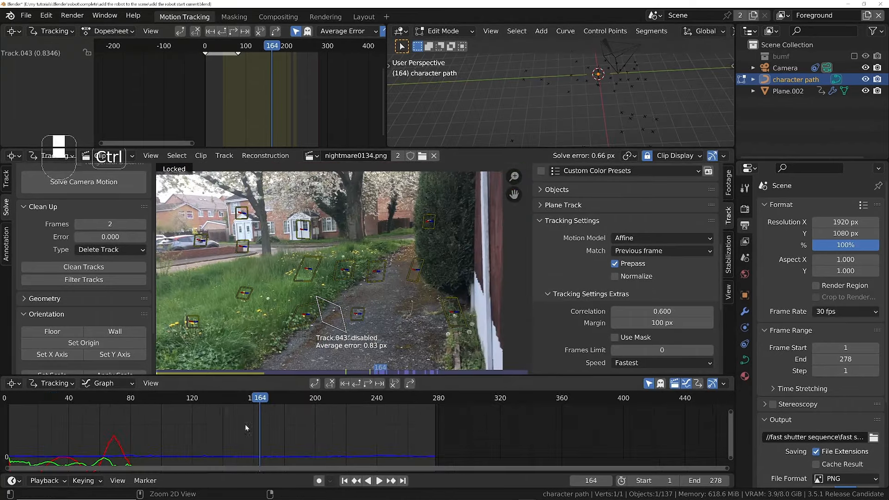
pyautogui.moveTo(239, 410); pyautogui.dragTo(157, 403)
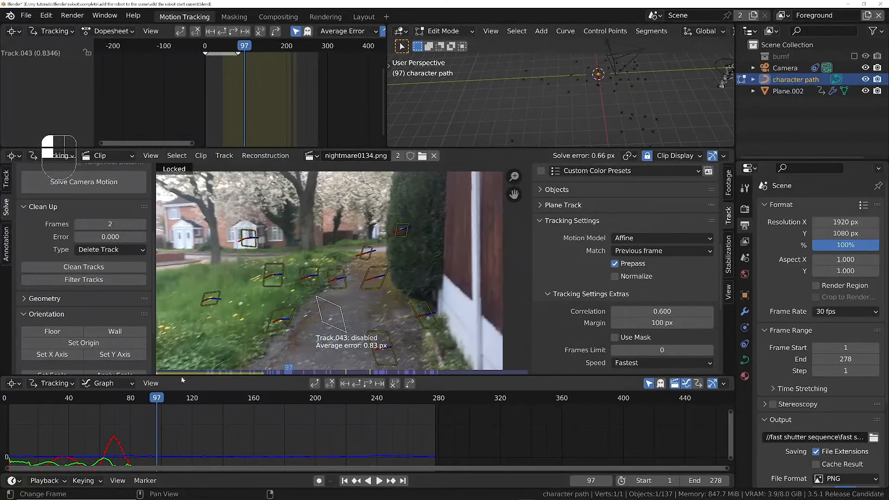
# - Select the track marker at the far end of the footpath and locate its point in the 3D view
pyautogui.scroll(3, 376, 258)
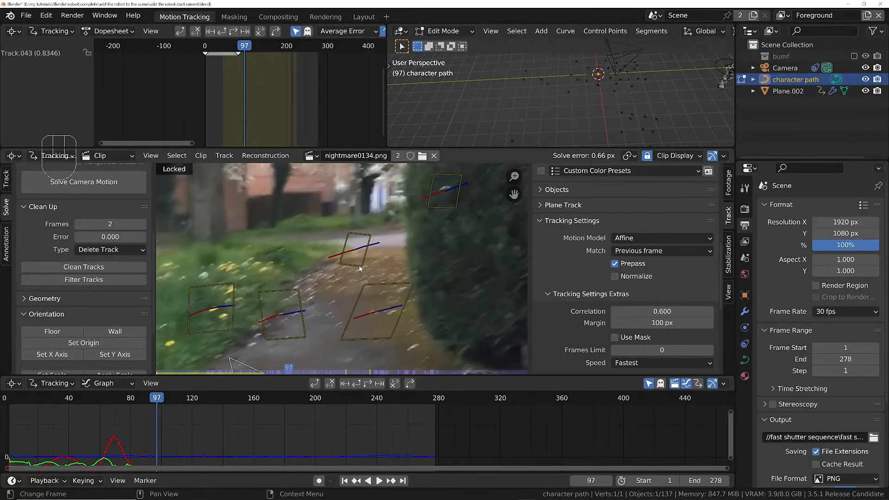
pyautogui.click(359, 268)
pyautogui.scroll(-3, 514, 109)
pyautogui.keyDown('shift'); pyautogui.moveTo(528, 99); pyautogui.dragTo(601, 101, button='middle'); pyautogui.keyUp('shift')
pyautogui.scroll(2, 602, 99)
pyautogui.scroll(2, 610, 97)
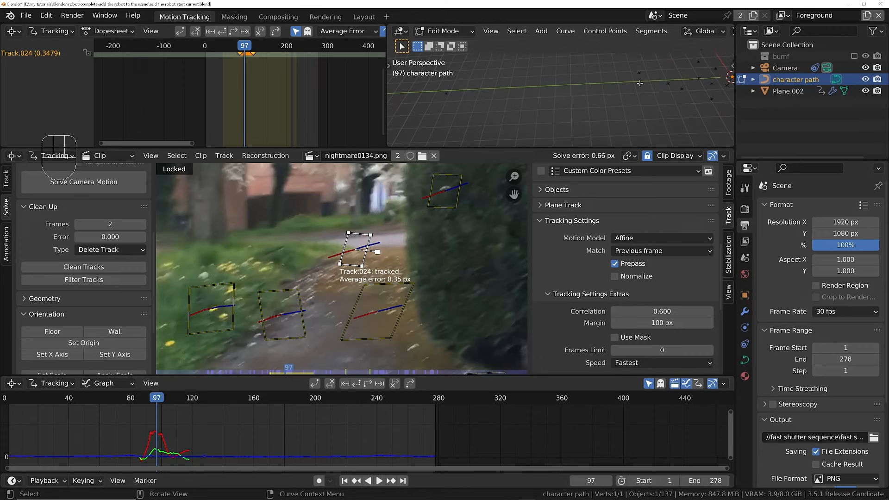
pyautogui.press('Tab')
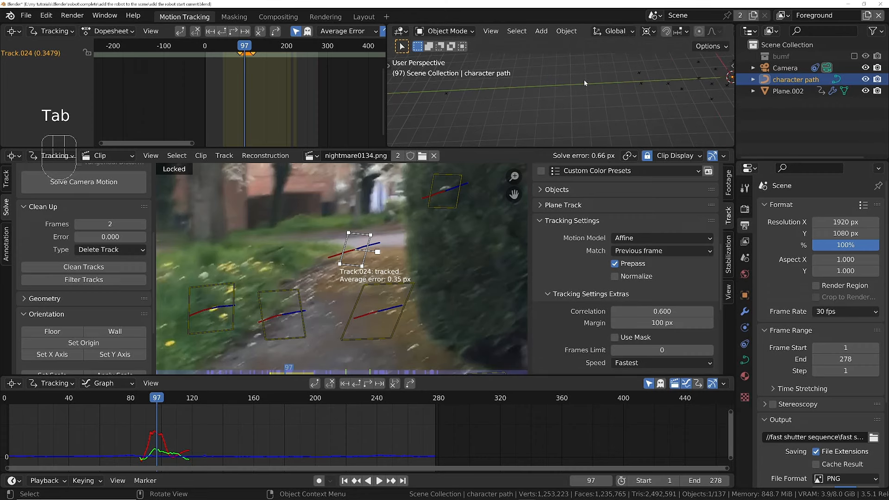
pyautogui.click(643, 82)
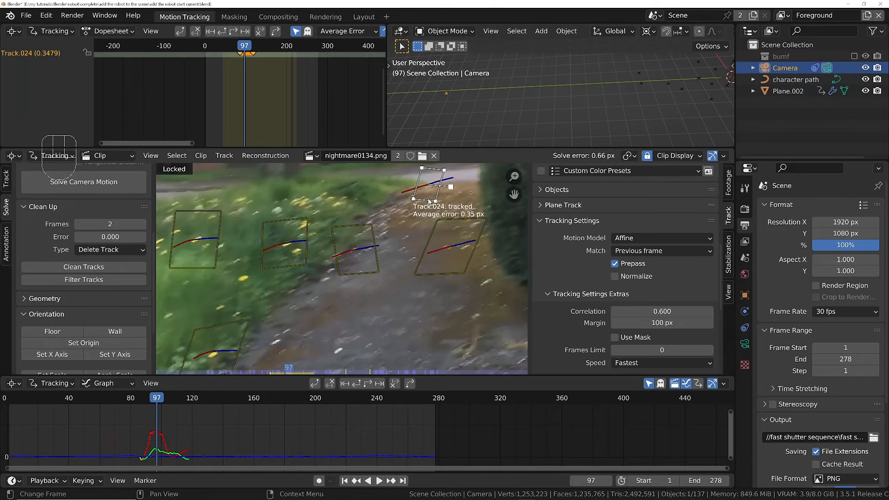
pyautogui.moveTo(592, 89); pyautogui.dragTo(579, 107, button='middle')
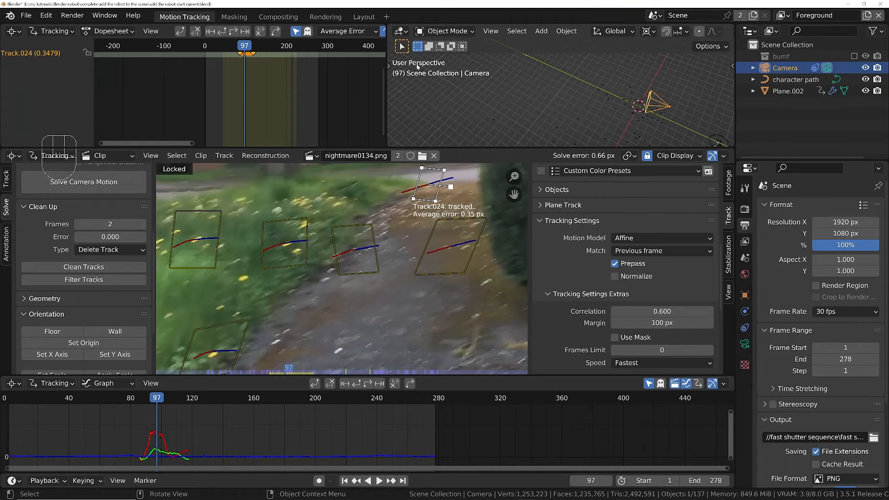
# - Return to the Layout workspace and put the character path in Edit Mode
pyautogui.click(363, 17)
pyautogui.scroll(20, 384, 162)
pyautogui.scroll(-8, 439, 204)
pyautogui.press('KP_Decimal')
pyautogui.scroll(-2, 439, 219)
pyautogui.keyDown('shift'); pyautogui.moveTo(362, 102); pyautogui.dragTo(377, 241, button='middle'); pyautogui.keyUp('shift')
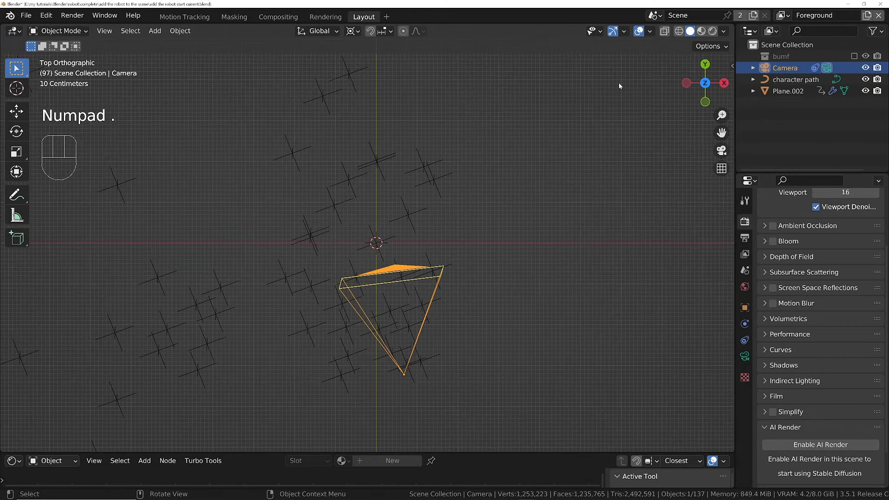
pyautogui.click(795, 79)
pyautogui.press('Tab')
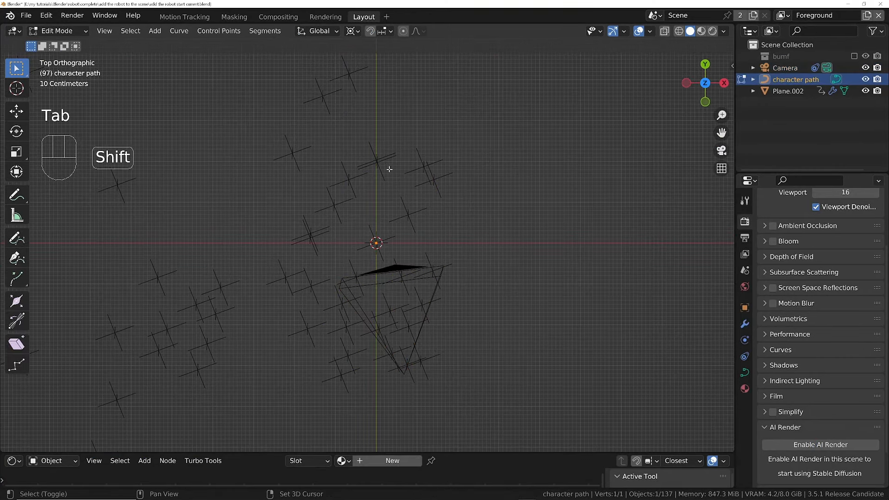
# - Move the path's control point along Y until it is level with the farthest tracking point near the Y axis
pyautogui.scroll(-3, 389, 168)
pyautogui.keyDown('shift'); pyautogui.moveTo(389, 168); pyautogui.dragTo(404, 283, button='middle'); pyautogui.keyUp('shift')
pyautogui.scroll(-5, 404, 243)
pyautogui.keyDown('shift'); pyautogui.moveTo(408, 116); pyautogui.dragTo(411, 151, button='middle'); pyautogui.keyUp('shift')
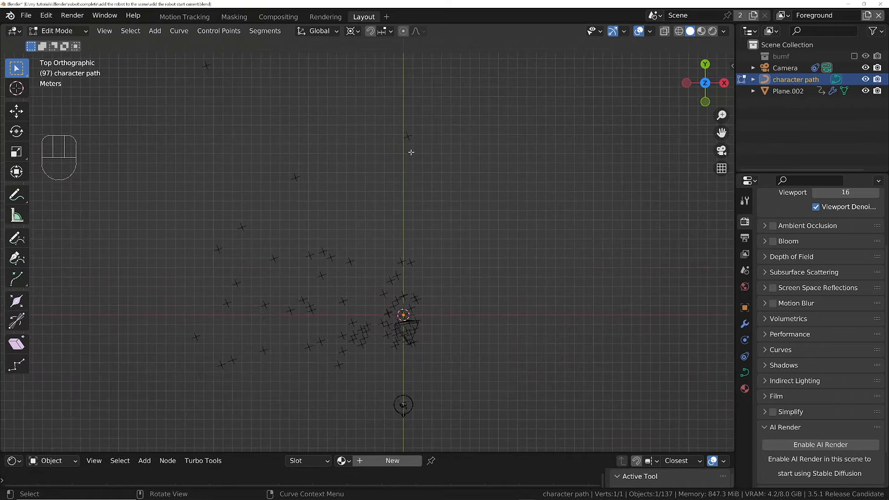
pyautogui.scroll(-3, 410, 147)
pyautogui.scroll(4, 410, 147)
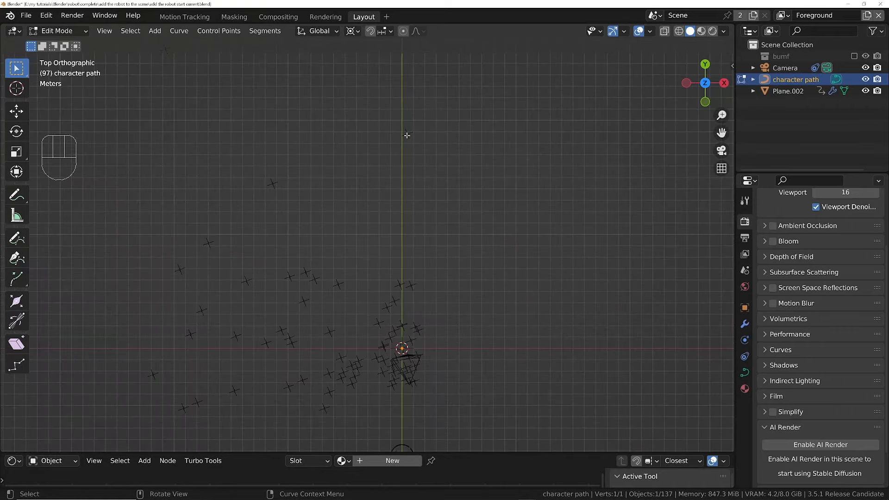
pyautogui.press('g')
pyautogui.press('y')
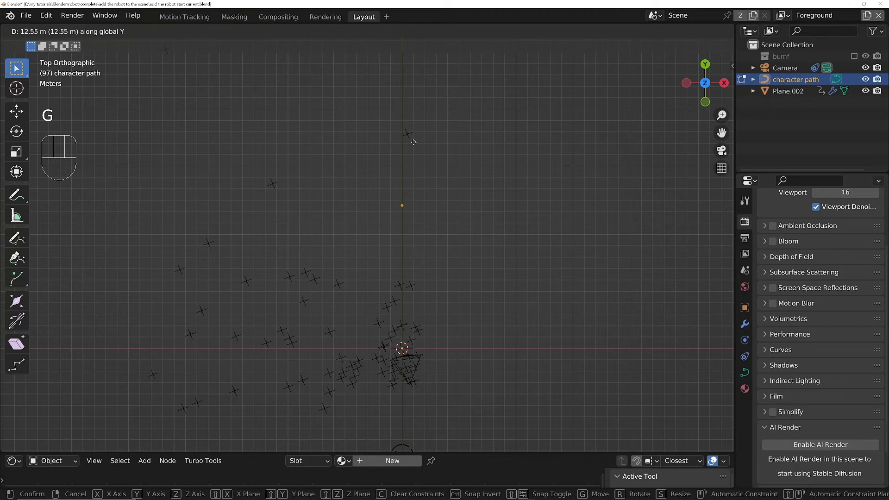
pyautogui.click(413, 78)
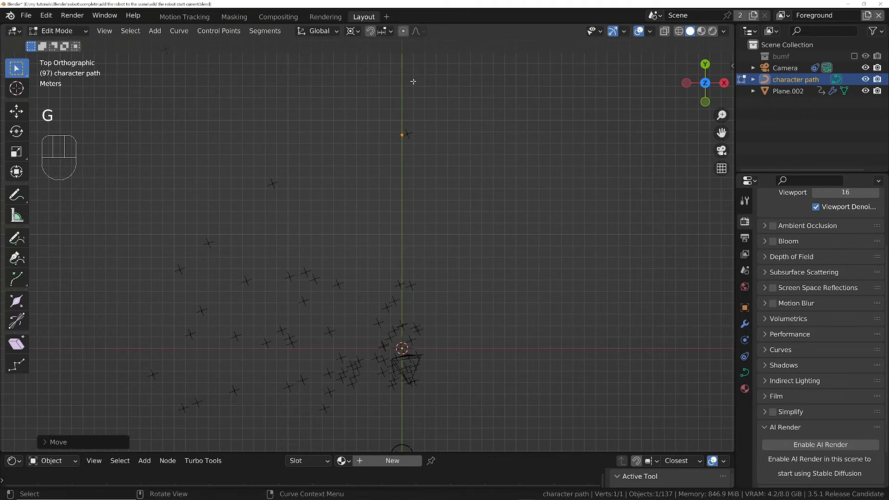
# - Extrude the control point along Y into a straight path running back through the origin to just behind the robot
pyautogui.scroll(-2, 407, 146)
pyautogui.keyDown('shift'); pyautogui.moveTo(407, 146); pyautogui.dragTo(410, 94, button='middle'); pyautogui.keyUp('shift')
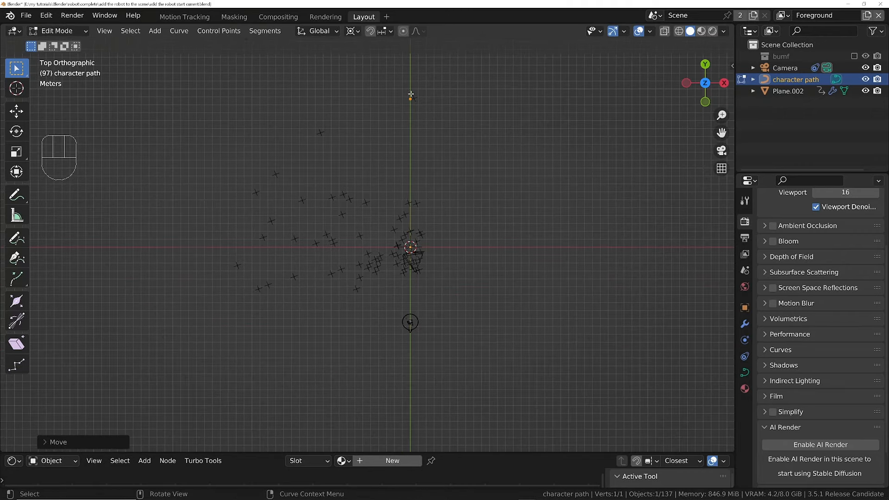
pyautogui.press('e')
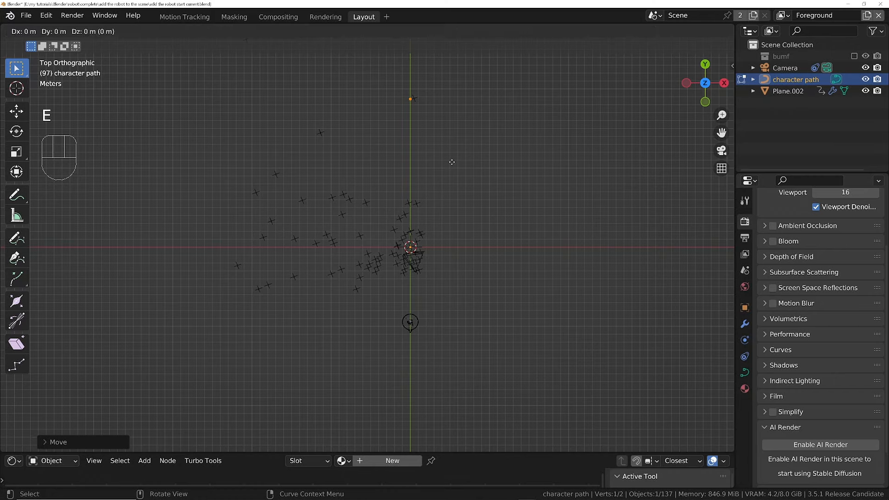
pyautogui.press('y')
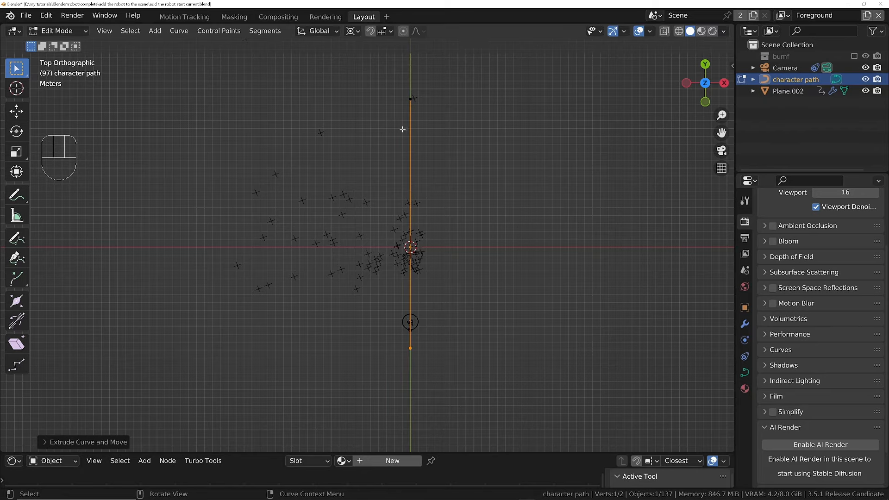
pyautogui.moveTo(410, 227); pyautogui.dragTo(360, 223, button='middle')
pyautogui.moveTo(389, 196)
pyautogui.mouseDown(button='middle')
pyautogui.moveTo(407, 200)
pyautogui.moveTo(396, 181)
pyautogui.mouseUp(button='middle')
pyautogui.moveTo(584, 235); pyautogui.dragTo(558, 234, button='middle')
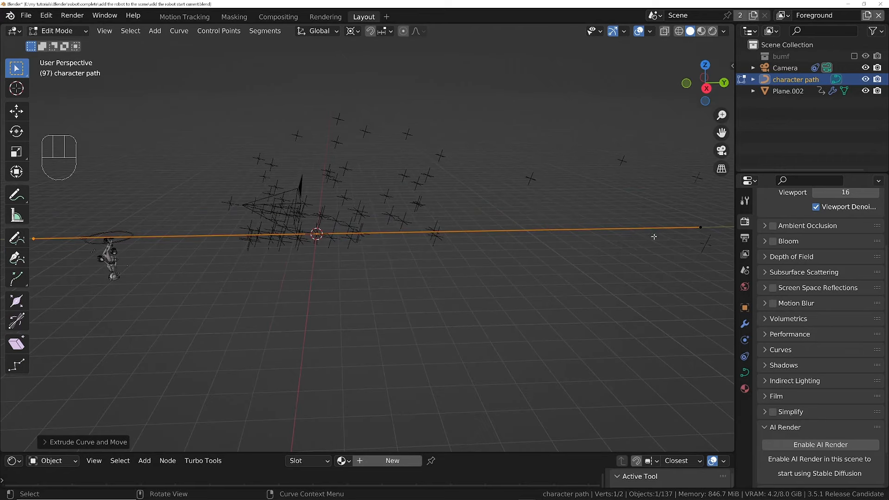
# - Select all the character path's points and subdivide the path six times in total to spread points along its length
pyautogui.keyDown('shift'); pyautogui.moveTo(654, 237); pyautogui.dragTo(501, 245, button='middle'); pyautogui.keyUp('shift')
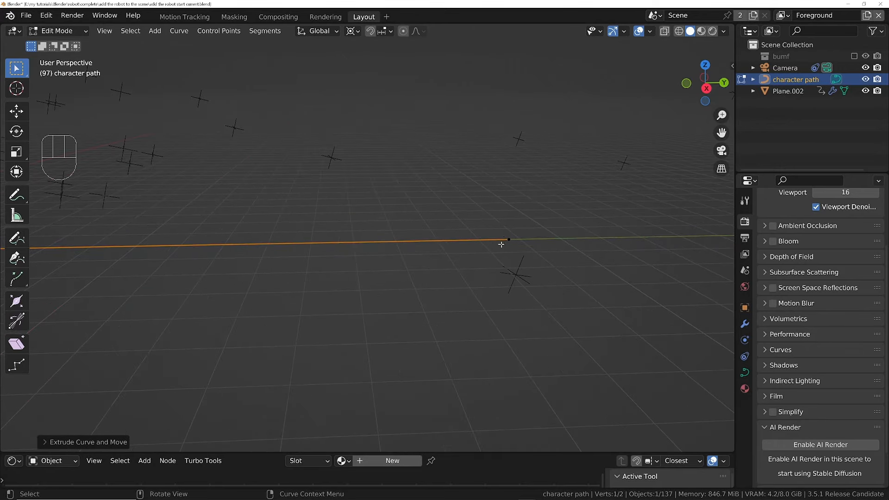
pyautogui.keyDown('ctrl'); pyautogui.moveTo(514, 276); pyautogui.dragTo(349, 240, button='middle'); pyautogui.keyUp('ctrl')
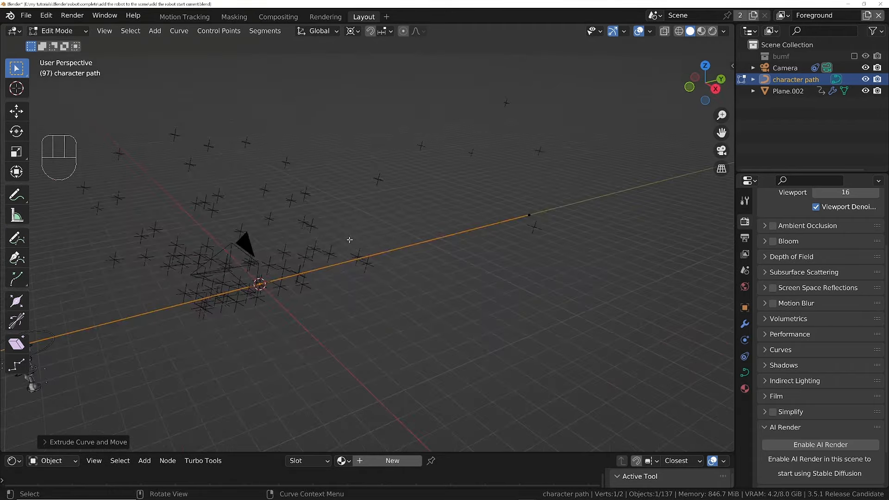
pyautogui.press('a')
pyautogui.moveTo(274, 261); pyautogui.dragTo(407, 240, button='middle')
pyautogui.rightClick(522, 142)
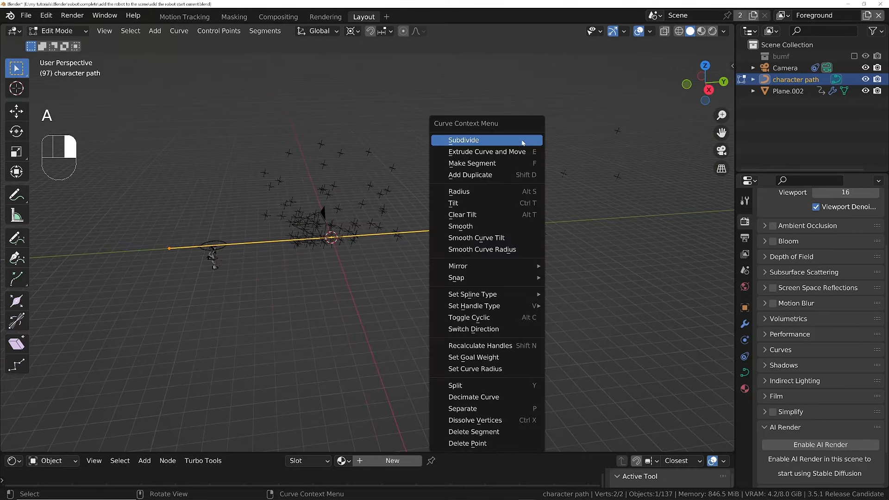
pyautogui.click(522, 140)
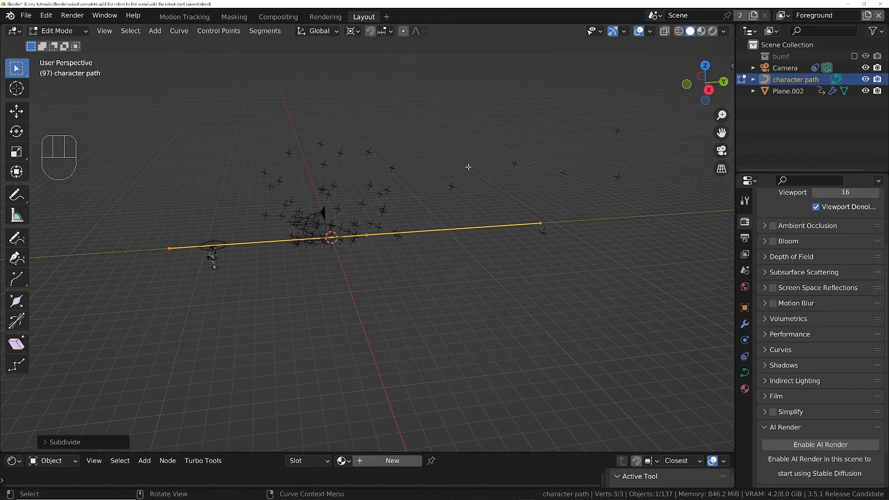
pyautogui.hotkey('shift', 'r')
pyautogui.hotkey('shift', 'r')
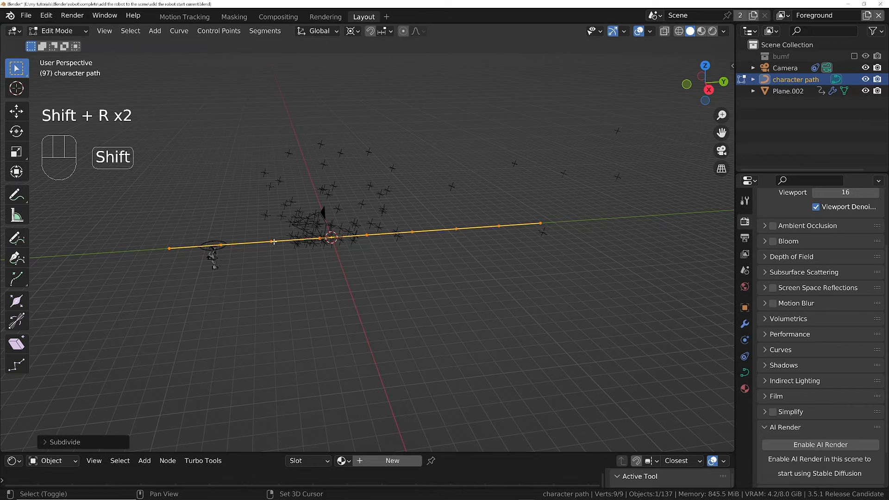
pyautogui.hotkey('shift', 'r')
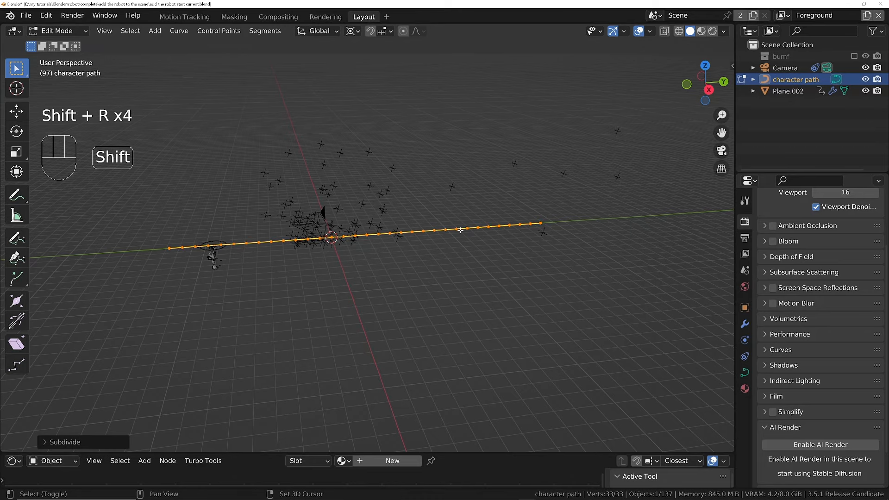
pyautogui.scroll(4, 461, 231)
pyautogui.scroll(2, 535, 216)
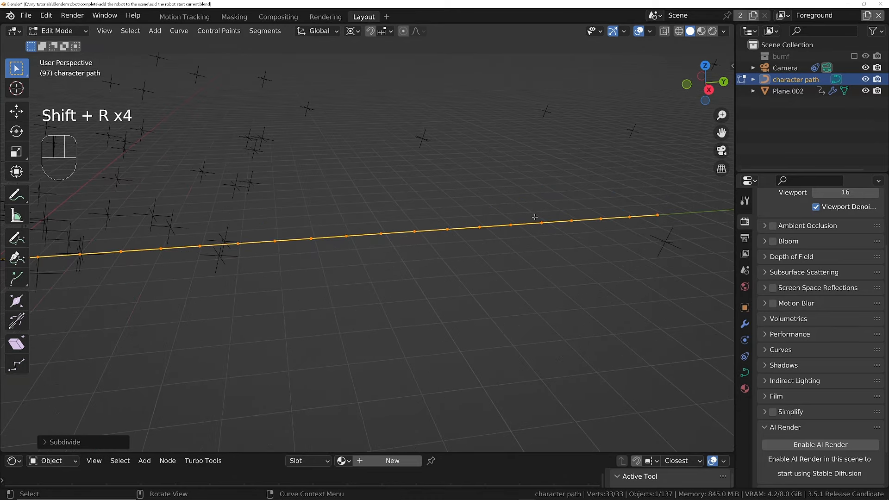
pyautogui.hotkey('shift', 'r')
# - Return to Object Mode and add a plane mesh at the origin
pyautogui.moveTo(415, 232); pyautogui.dragTo(587, 243, button='middle')
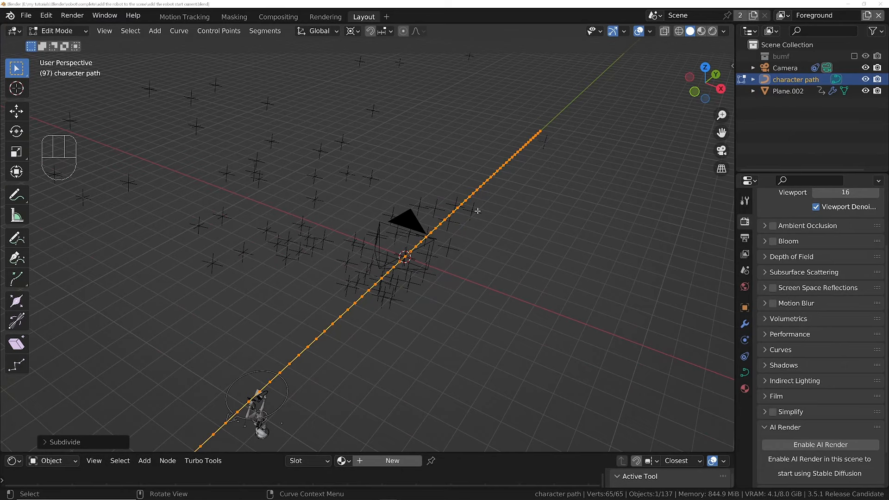
pyautogui.moveTo(477, 211); pyautogui.dragTo(499, 214, button='middle')
pyautogui.press('Tab')
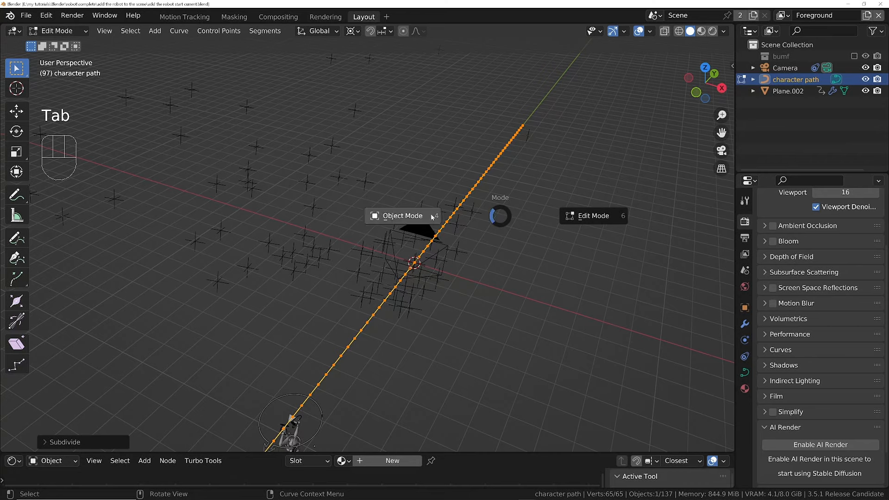
pyautogui.click(415, 218)
pyautogui.hotkey('shift', 'a')
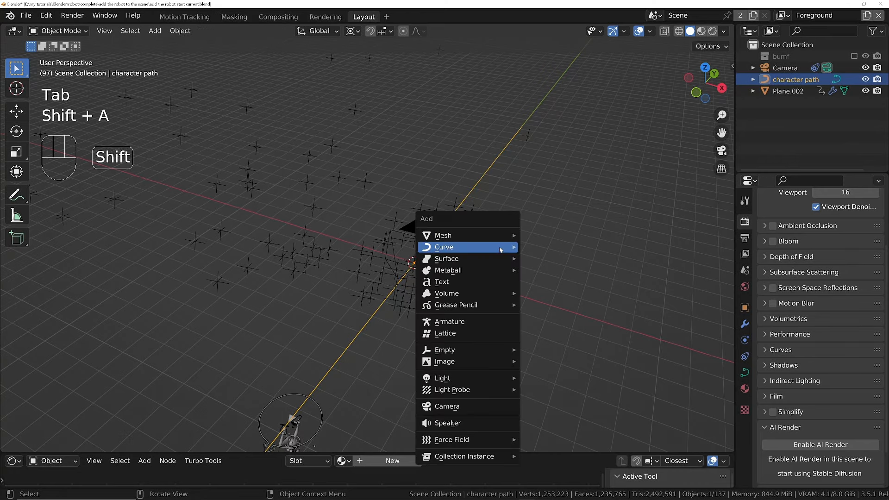
pyautogui.moveTo(496, 236)
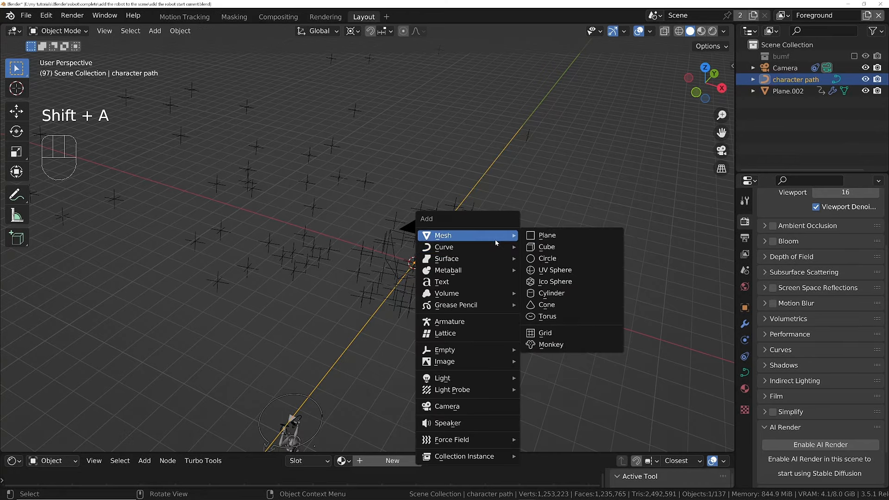
pyautogui.click(547, 236)
# - Edit the plane and move its far edge about 17.8 m along Y, level with the farthest tracking point near the axis
pyautogui.moveTo(477, 230); pyautogui.dragTo(414, 247, button='middle')
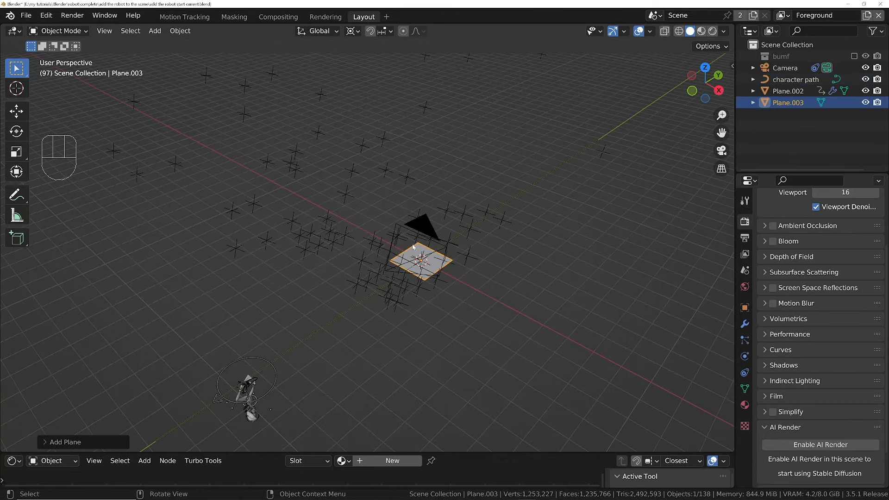
pyautogui.press('Tab')
pyautogui.click(460, 259)
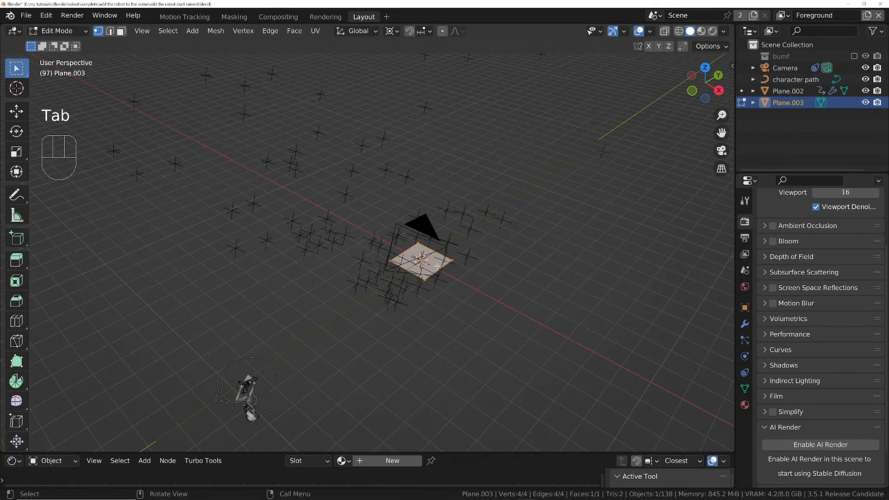
pyautogui.press('2')
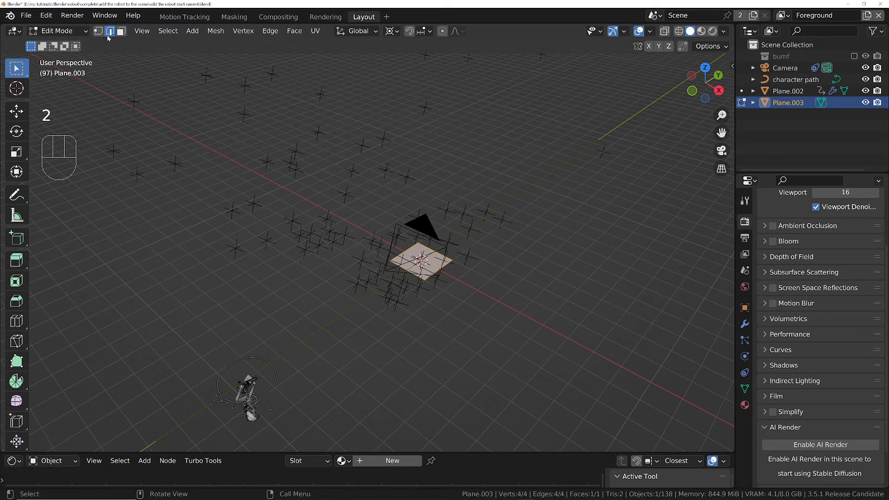
pyautogui.click(435, 250)
pyautogui.moveTo(440, 248); pyautogui.dragTo(404, 256, button='middle')
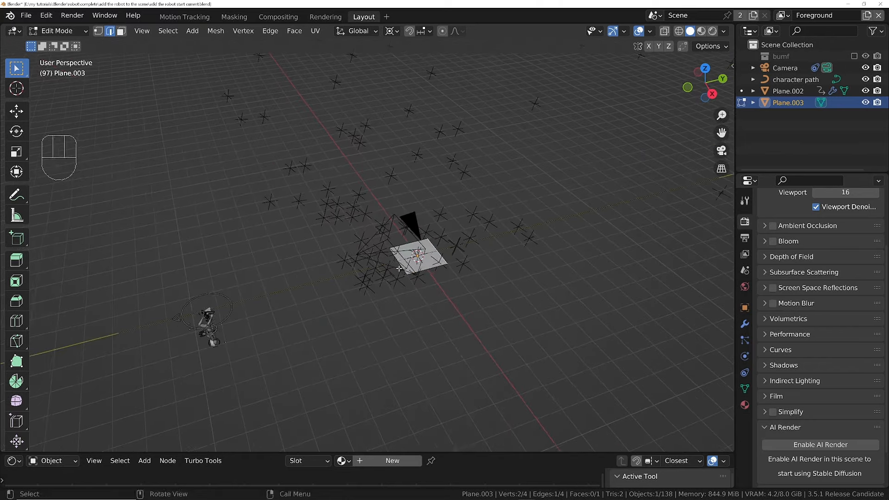
pyautogui.moveTo(537, 212); pyautogui.dragTo(352, 259, button='middle')
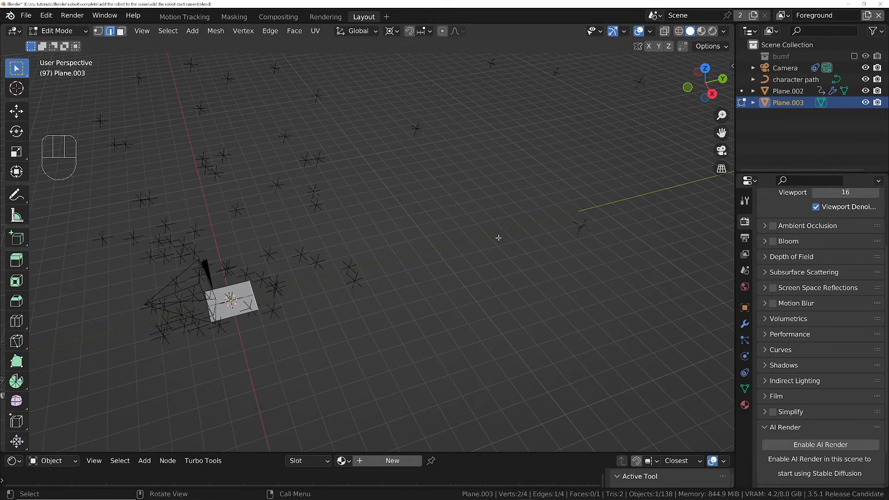
pyautogui.press('KP_7')
pyautogui.scroll(-4, 498, 237)
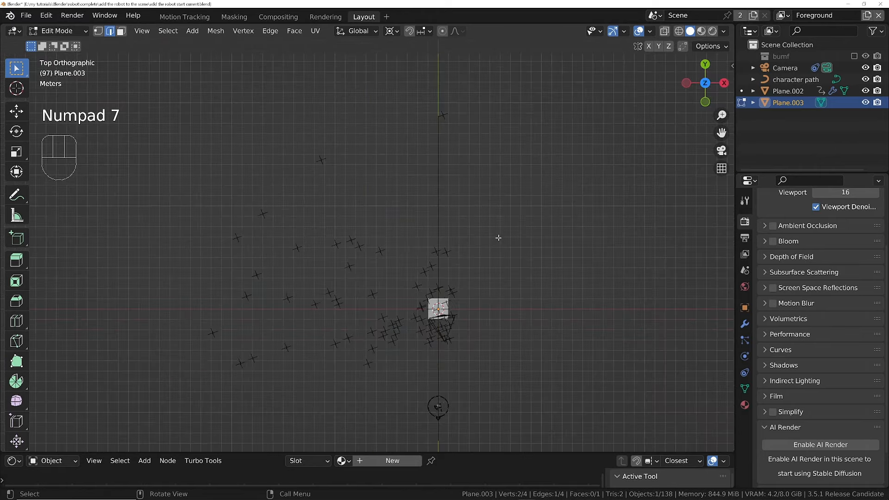
pyautogui.press('g')
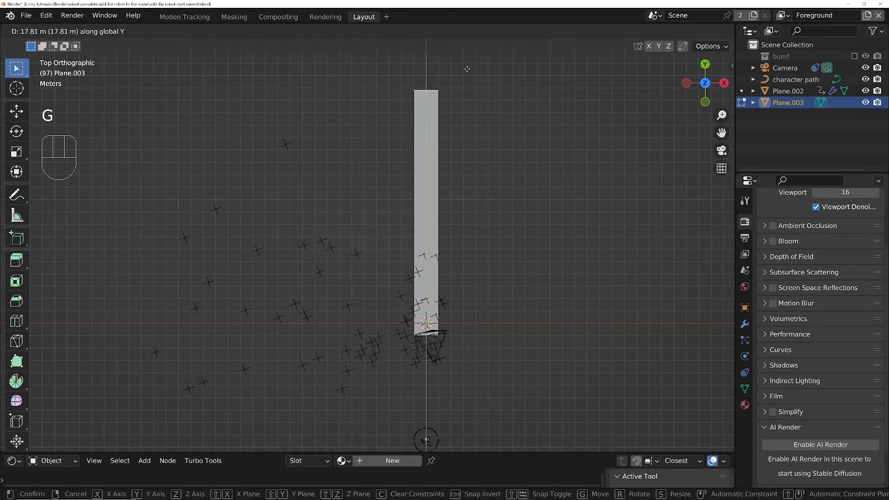
pyautogui.click(466, 68)
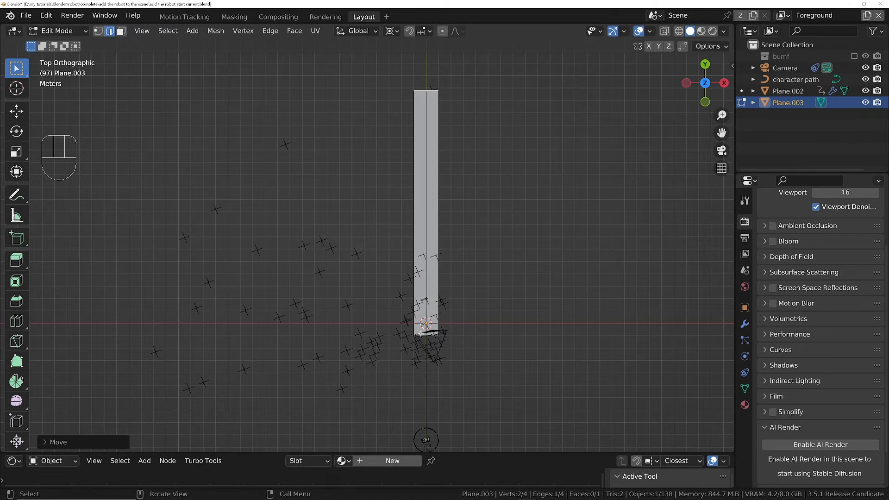
# - Move the plane's opposite edge back along negative Y until it extends just past the robot
pyautogui.click(418, 339)
pyautogui.scroll(-2, 441, 280)
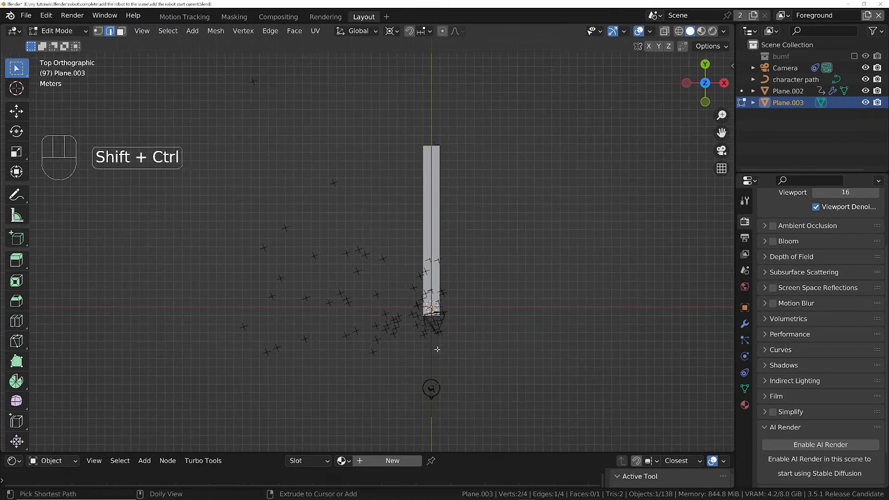
pyautogui.keyDown('shift'); pyautogui.moveTo(436, 349); pyautogui.dragTo(439, 273, button='middle'); pyautogui.keyUp('shift')
pyautogui.press('g')
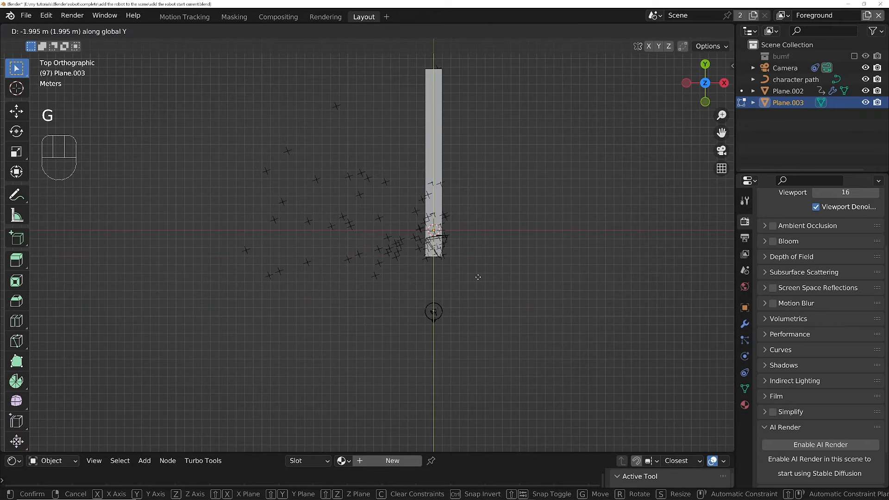
pyautogui.click(473, 354)
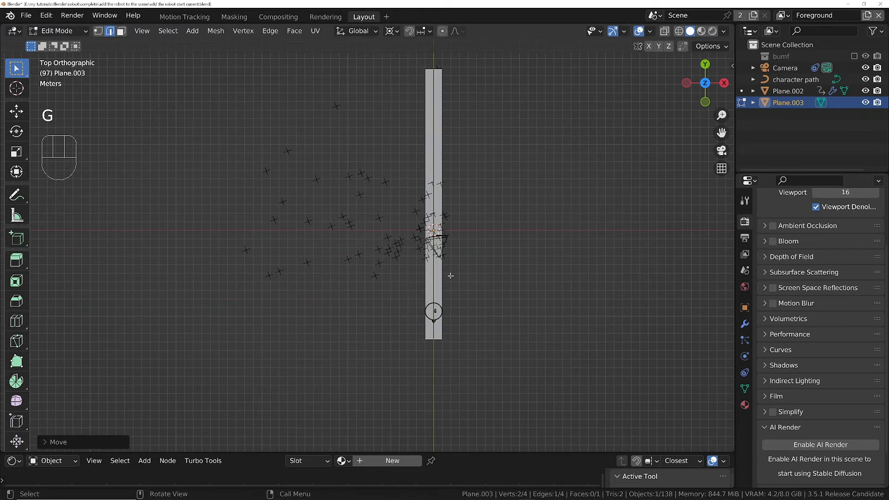
# - Add 22 loop cuts across the width of the long plane
pyautogui.moveTo(473, 353); pyautogui.dragTo(465, 256, button='middle')
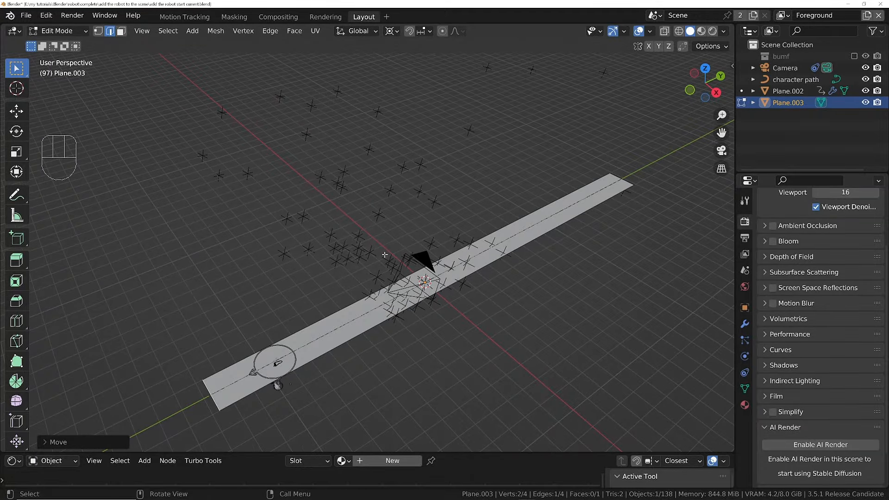
pyautogui.press('Tab')
pyautogui.hotkey('ctrl', 'r')
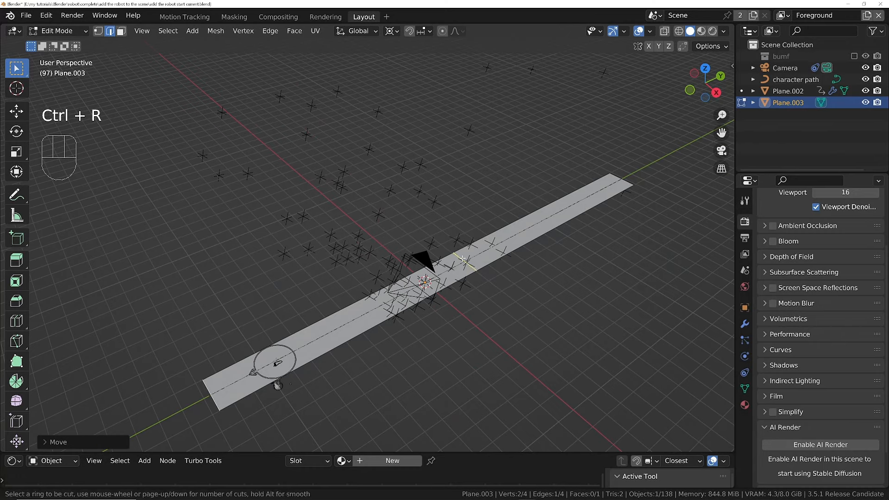
pyautogui.scroll(17, 463, 260)
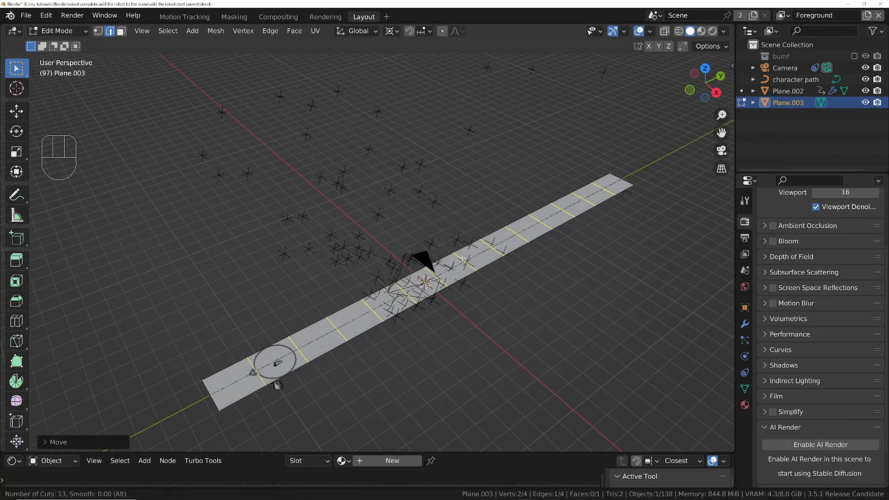
pyautogui.scroll(4, 463, 259)
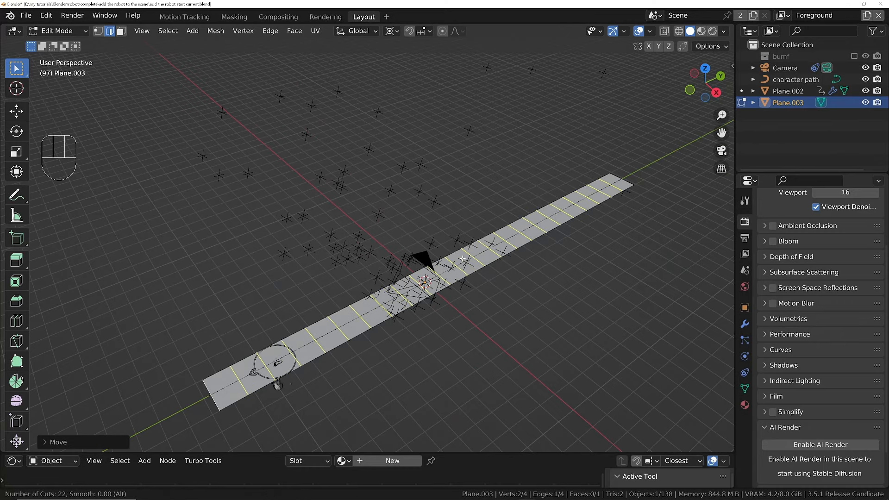
pyautogui.click(462, 259)
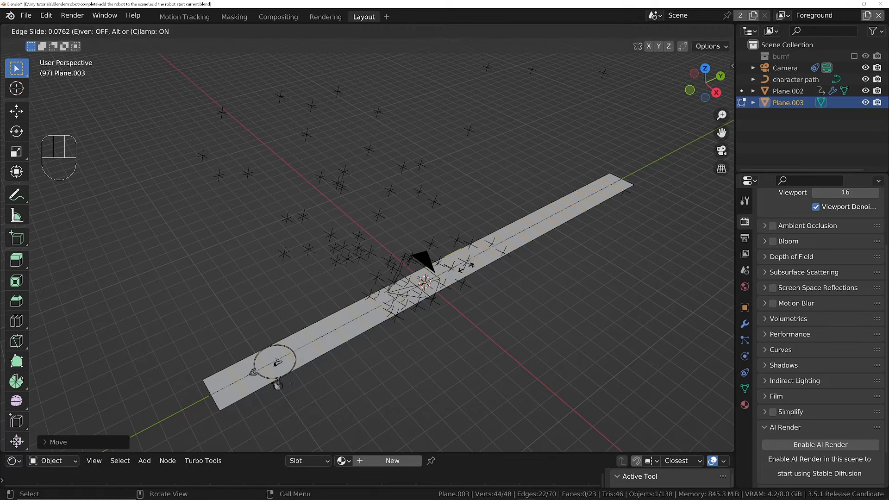
pyautogui.click(467, 256)
# - Put the plane in Object Mode and play the footage through the camera to check the plane's alignment with the footpath
pyautogui.moveTo(468, 257); pyautogui.dragTo(388, 234, button='middle')
pyautogui.keyDown('shift'); pyautogui.moveTo(601, 232); pyautogui.dragTo(523, 277, button='middle'); pyautogui.keyUp('shift')
pyautogui.moveTo(527, 280); pyautogui.dragTo(565, 274, button='middle')
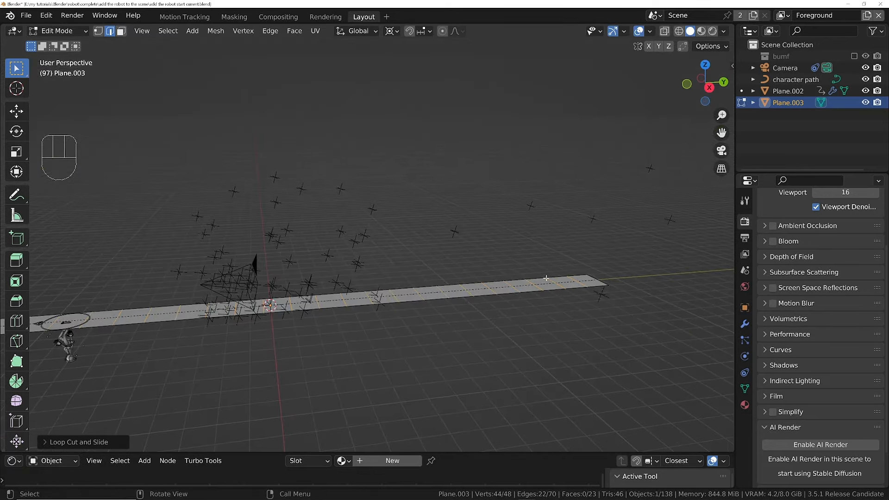
pyautogui.press('KP_0')
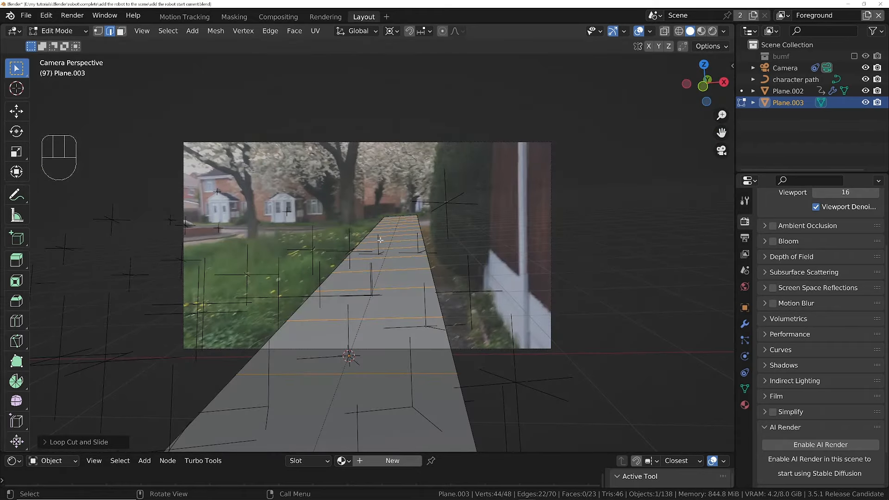
pyautogui.press('Tab')
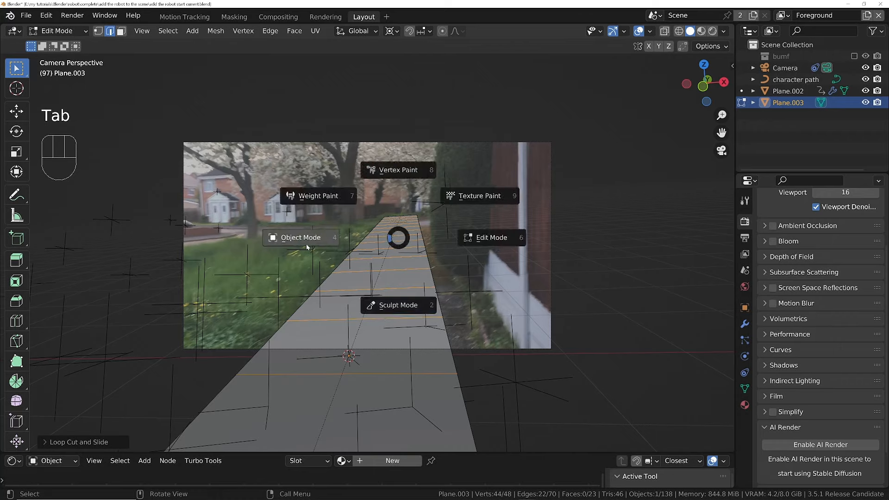
pyautogui.press('Home')
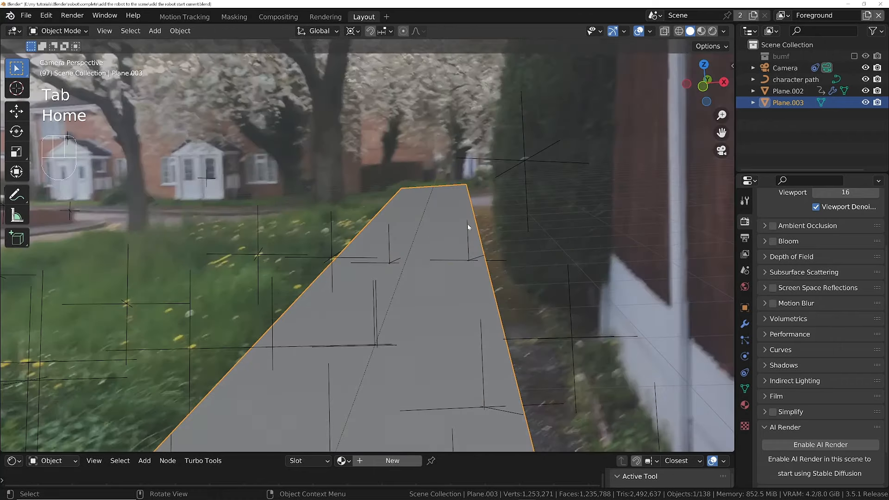
pyautogui.press('space')
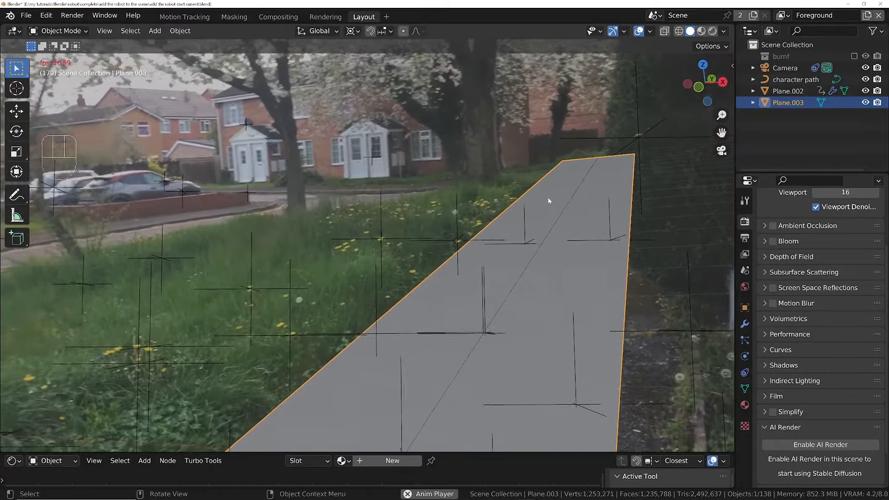
pyautogui.press('space')
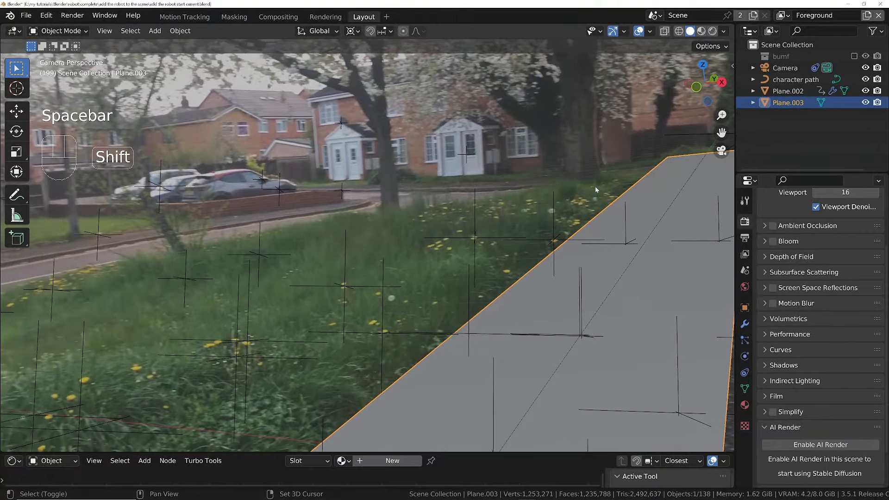
pyautogui.hotkey('shift', 'Left')
pyautogui.press('space')
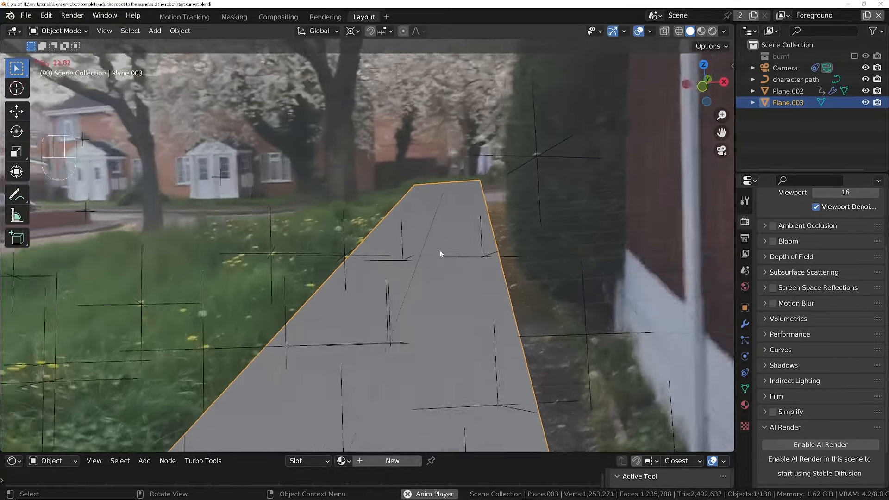
pyautogui.press('space')
pyautogui.press('KP_0')
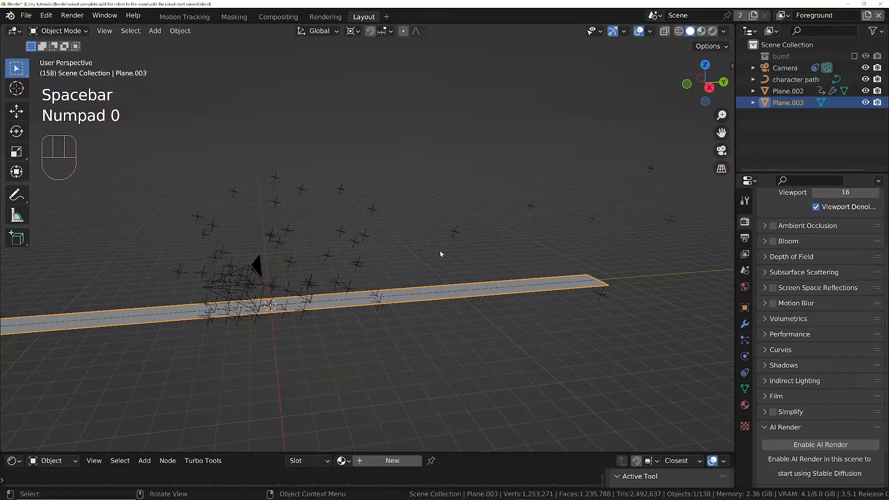
# - Edit the plane, select its far edge, enable proportional editing and set snapping to Vertex
pyautogui.press('Tab')
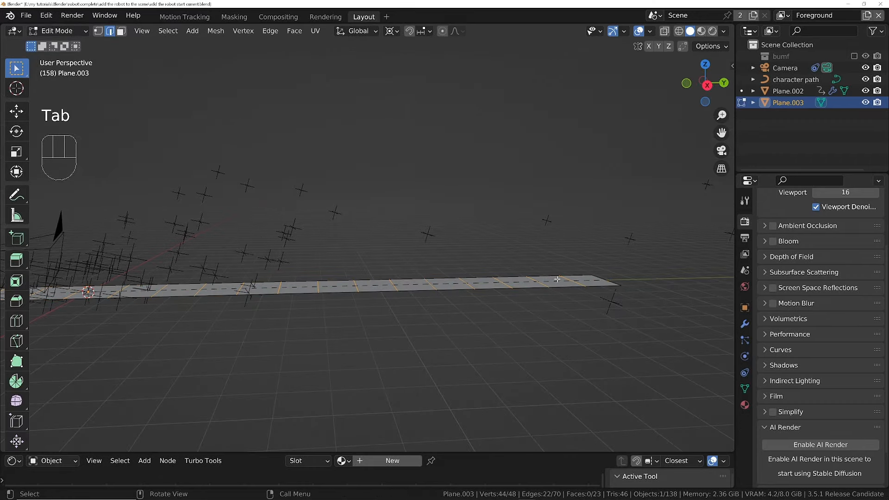
pyautogui.moveTo(528, 285); pyautogui.dragTo(466, 45, button='middle')
pyautogui.click(424, 31)
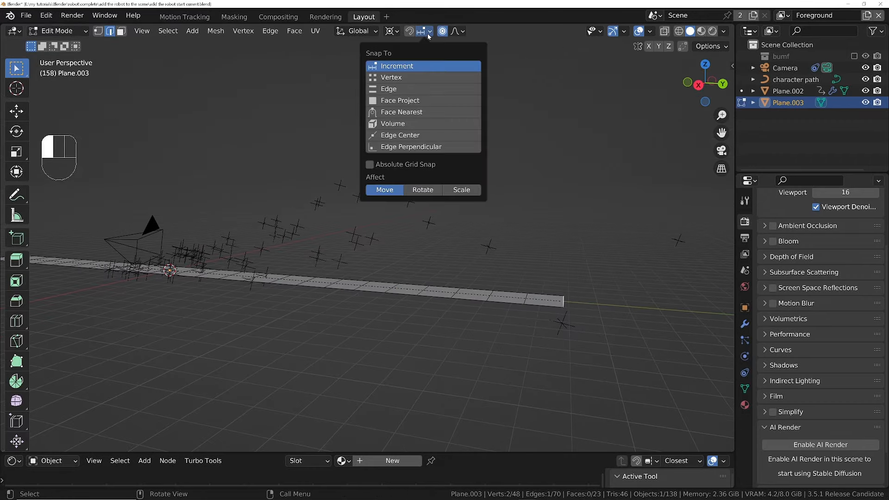
pyautogui.click(407, 78)
pyautogui.moveTo(533, 199); pyautogui.dragTo(503, 203, button='middle')
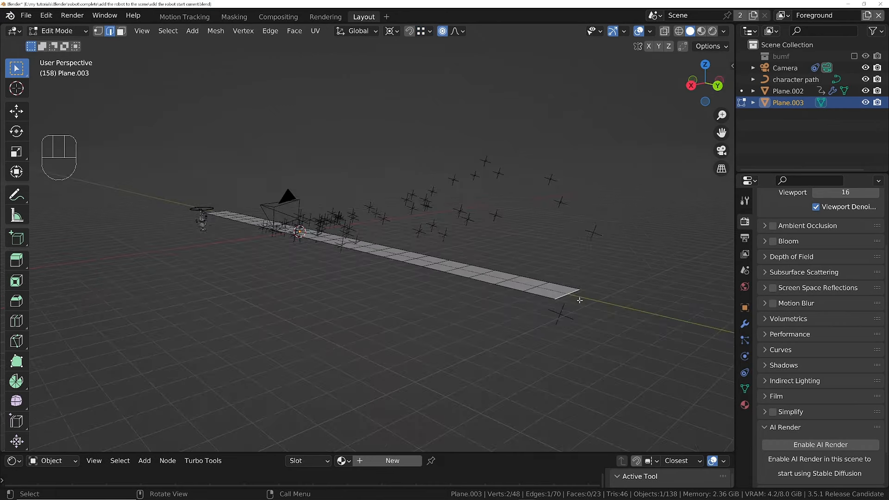
pyautogui.press('g')
pyautogui.press('z')
pyautogui.press('ctrl')
pyautogui.click(559, 296)
pyautogui.press('g')
pyautogui.press('z')
pyautogui.scroll(-15, 561, 298)
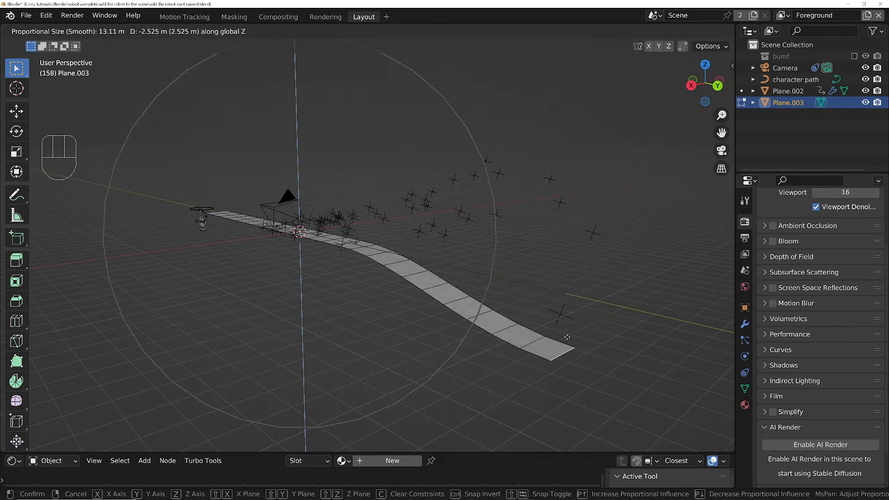
pyautogui.scroll(7, 562, 304)
pyautogui.rightClick(567, 308)
# - Split the 3D viewport into two side-by-side views and look through the camera in the new one
pyautogui.moveTo(731, 26); pyautogui.dragTo(398, 90)
pyautogui.press('KP_0')
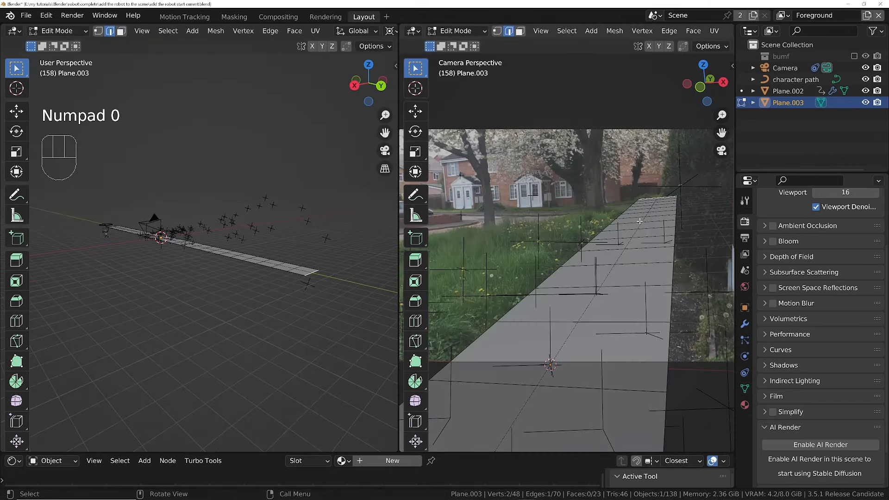
pyautogui.scroll(2, 310, 276)
# - Lower the plane's far edge about 0.72 m along Z with smooth proportional editing at a size of about 17.45 m
pyautogui.moveTo(226, 254); pyautogui.dragTo(302, 292, button='middle')
pyautogui.press('g')
pyautogui.press('z')
pyautogui.scroll(-20, 350, 304)
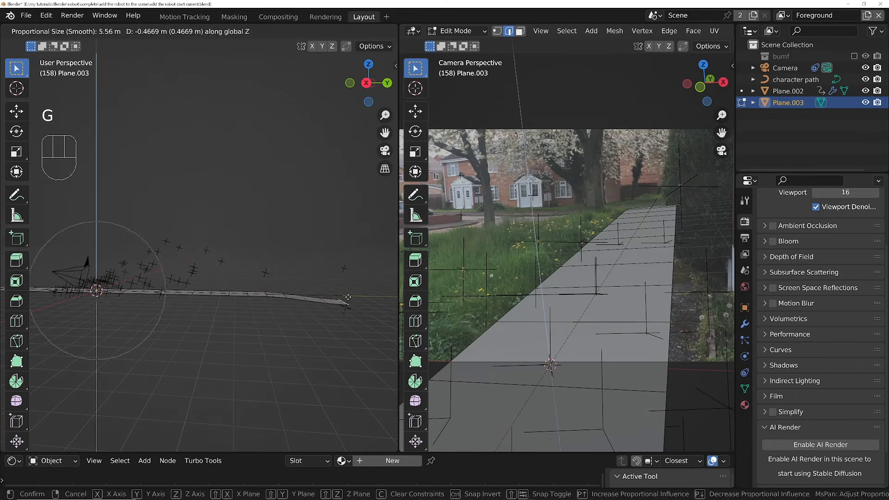
pyautogui.scroll(6, 345, 292)
pyautogui.scroll(-2, 324, 299)
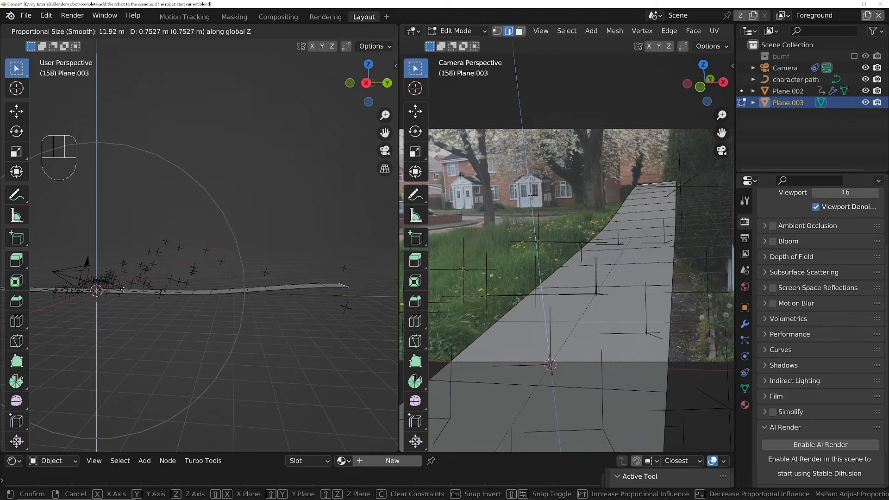
pyautogui.scroll(-2, 282, 304)
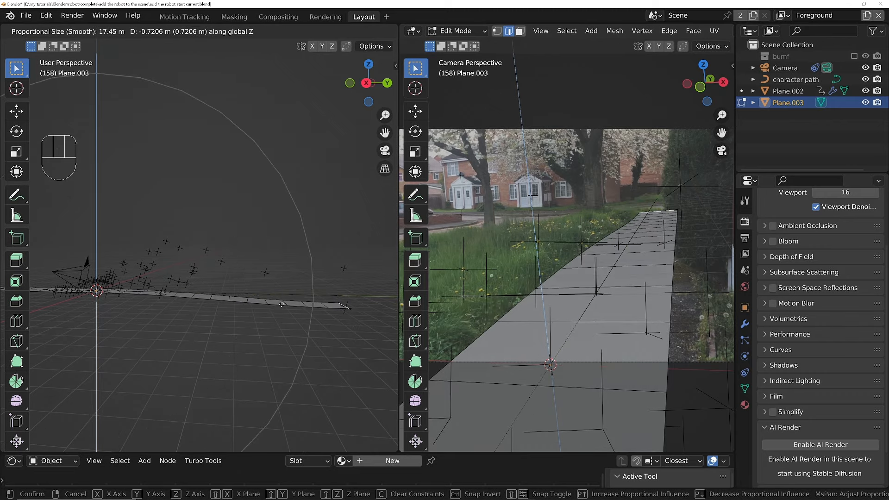
pyautogui.click(283, 305)
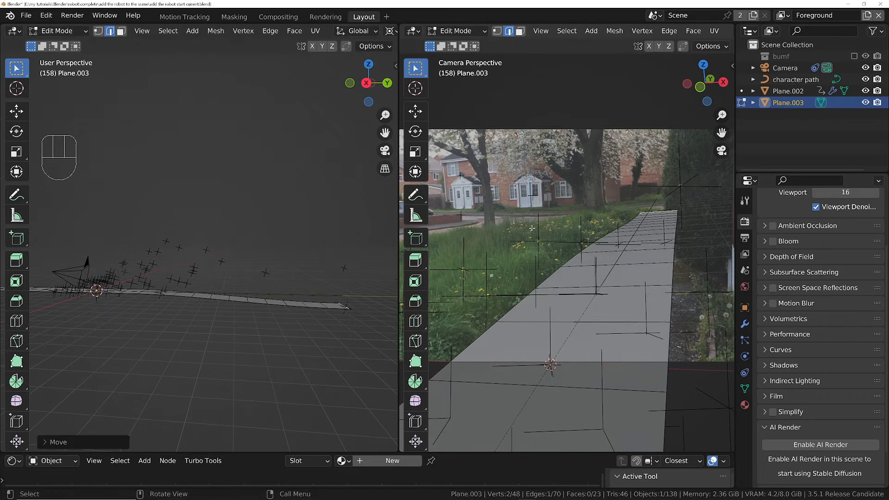
# - Play the footage to check the bent plane's alignment with the footpath, and return to frame 1
pyautogui.press('space')
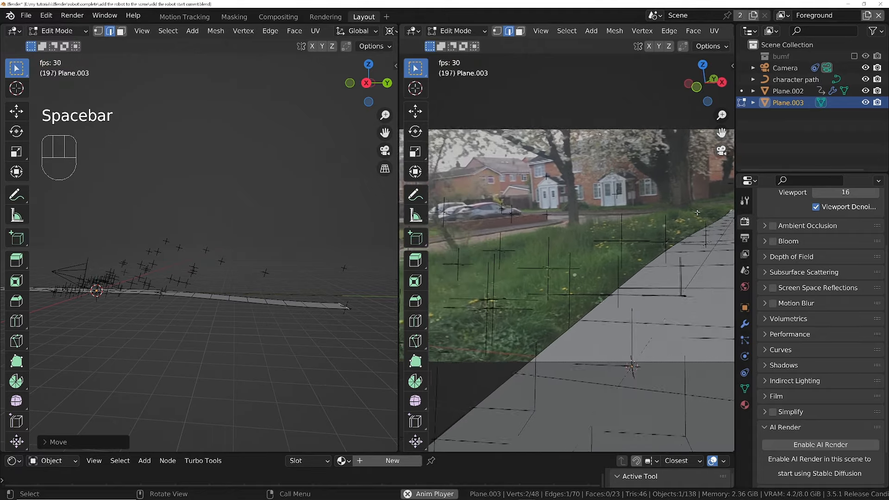
pyautogui.hotkey('shift', 'Left')
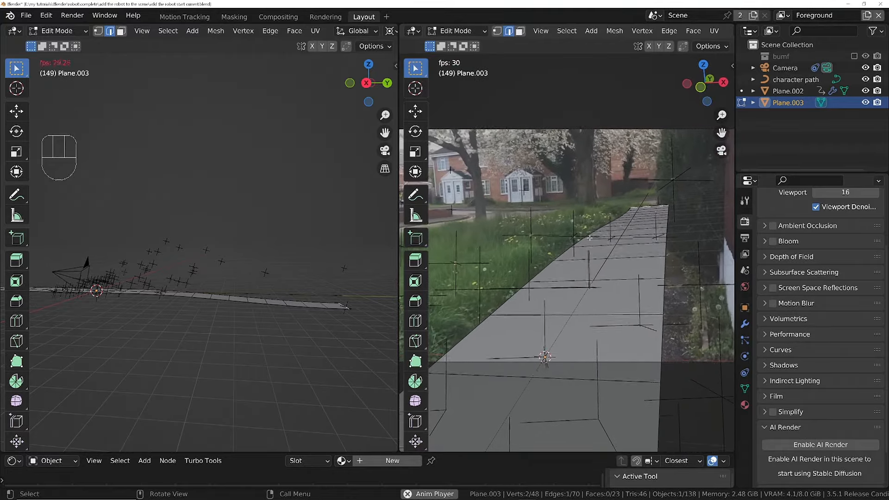
pyautogui.press('space')
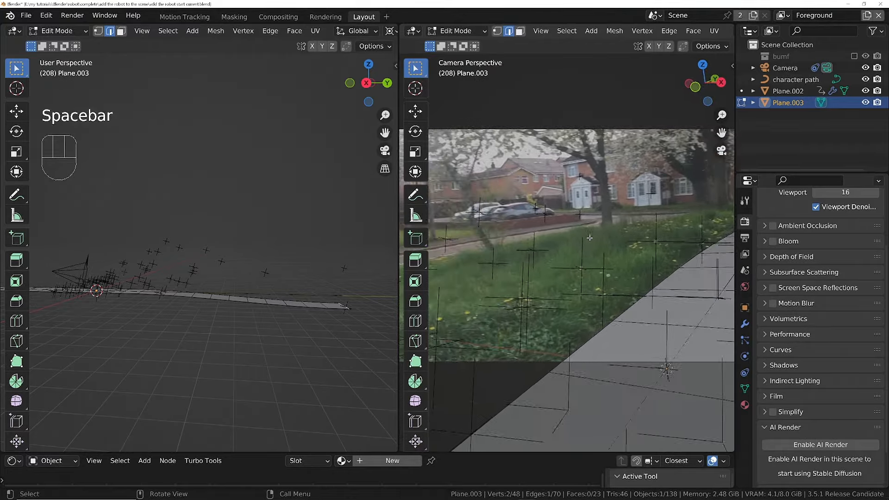
pyautogui.hotkey('shift', 'Left')
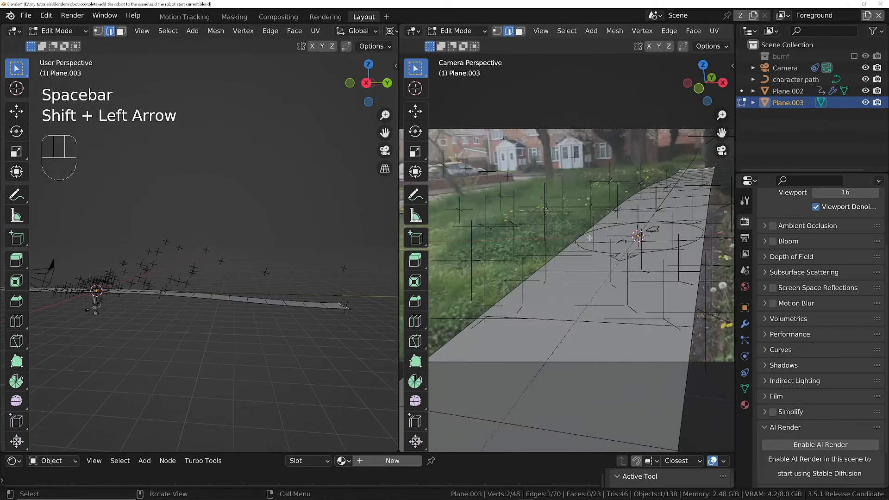
# - Undo the lowering of the plane's far edge and return the plane to Object Mode
pyautogui.moveTo(200, 298); pyautogui.dragTo(244, 302, button='middle')
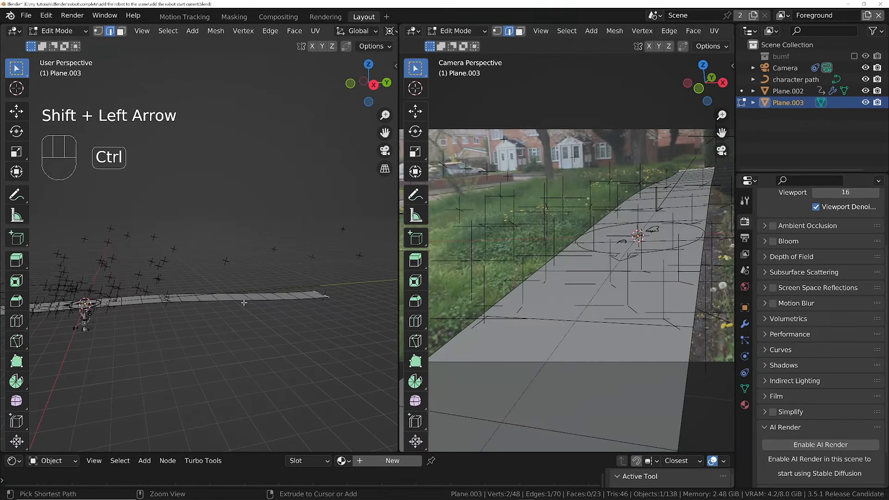
pyautogui.hotkey('ctrl', 'z')
pyautogui.hotkey('ctrl', 'z')
pyautogui.hotkey('ctrl', 'z')
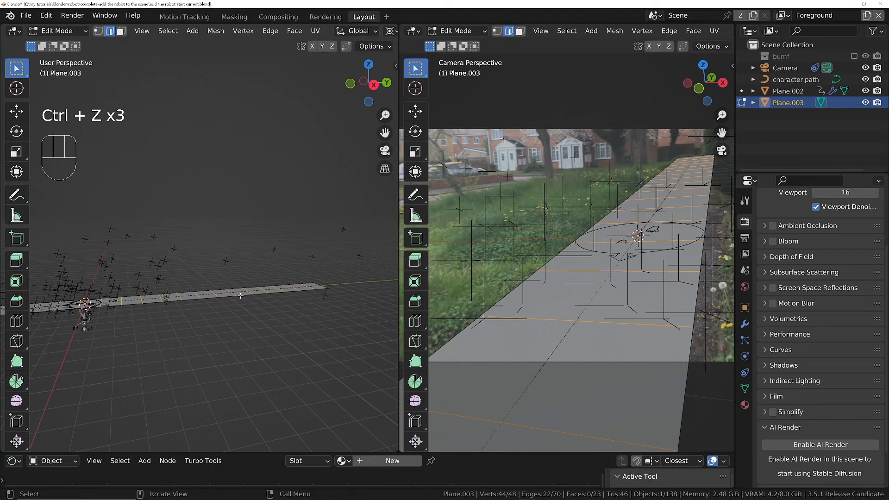
pyautogui.hotkey('ctrl', 'shift', 'z')
pyautogui.press('Tab')
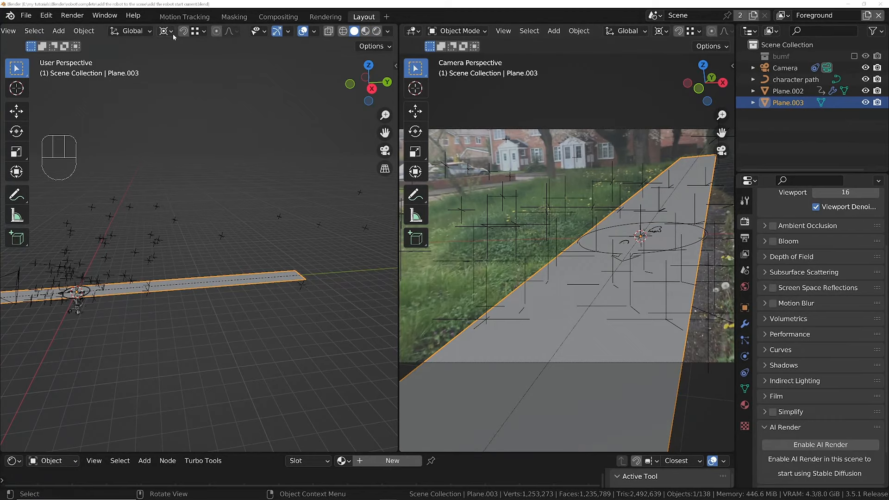
# - In the Motion Tracking workspace, show the clip's disabled markers, then select, lock and hide all existing tracks
pyautogui.click(184, 17)
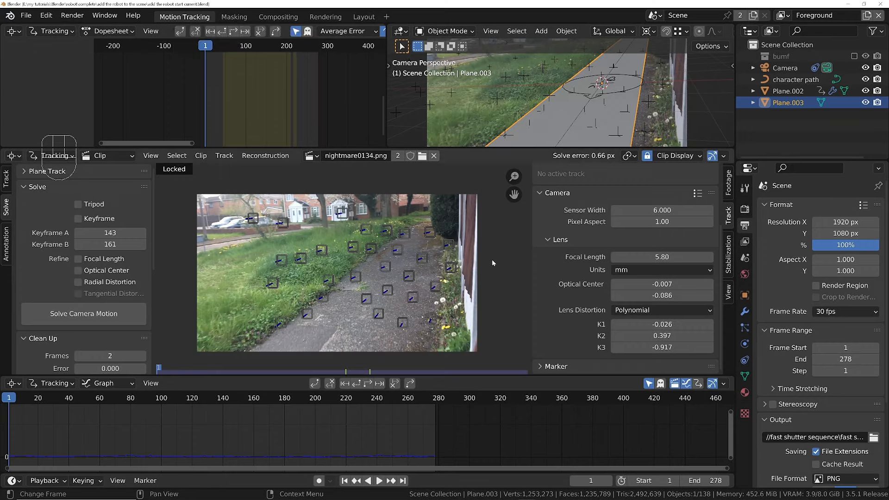
pyautogui.click(692, 158)
pyautogui.click(684, 304)
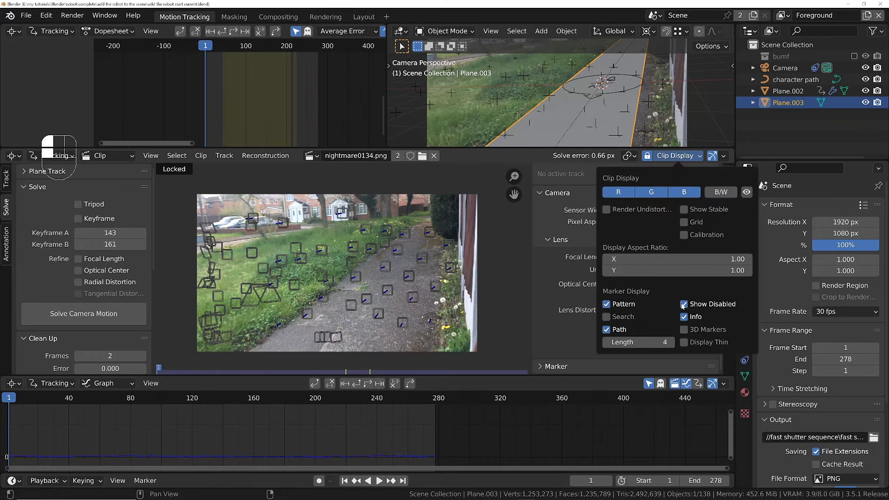
pyautogui.press('a')
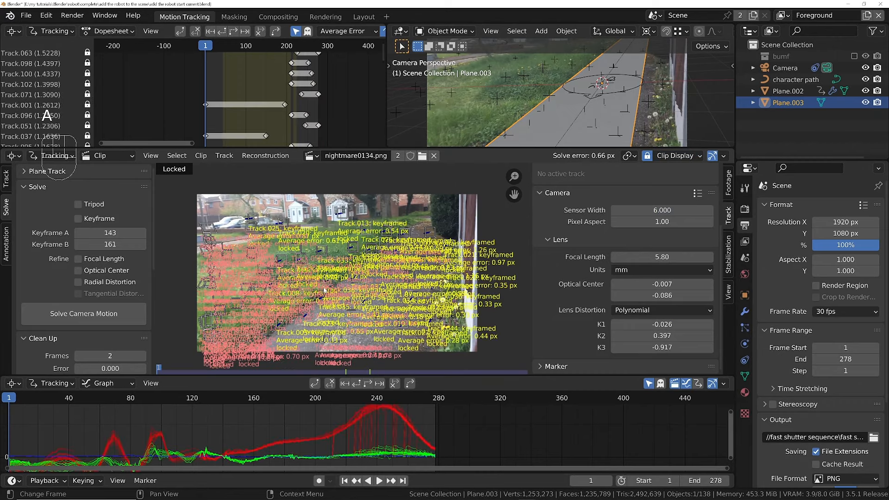
pyautogui.hotkey('ctrl', 'l')
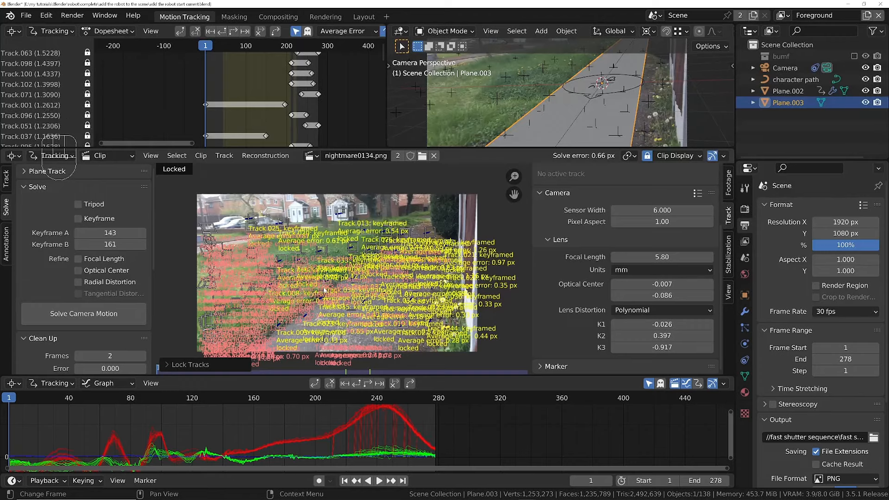
pyautogui.press('h')
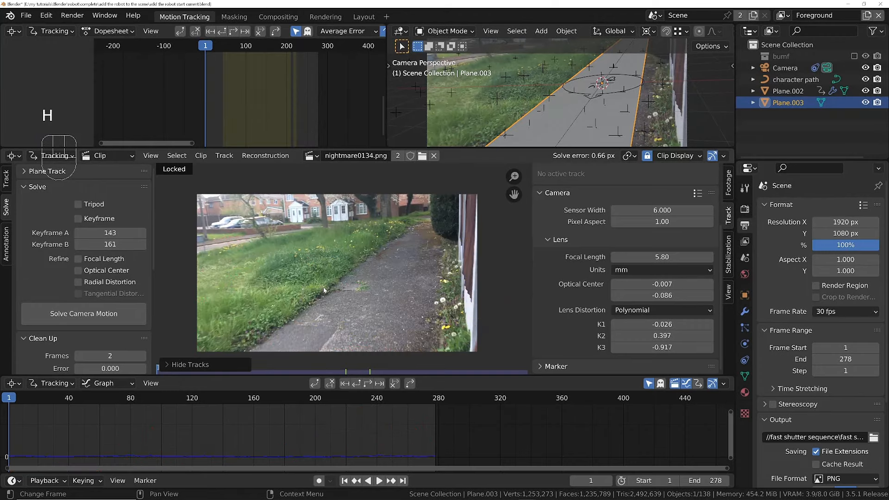
# - Go to frame 60 and draw a closed freehand annotation around the footpath on the clip
pyautogui.moveTo(31, 398)
pyautogui.mouseDown()
pyautogui.moveTo(115, 412)
pyautogui.moveTo(100, 415)
pyautogui.mouseUp()
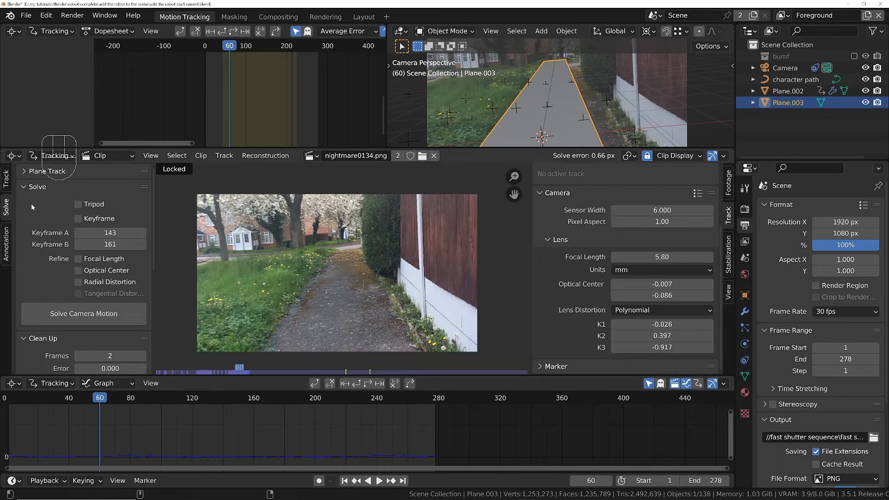
pyautogui.click(6, 243)
pyautogui.hotkey('ctrl', 'z')
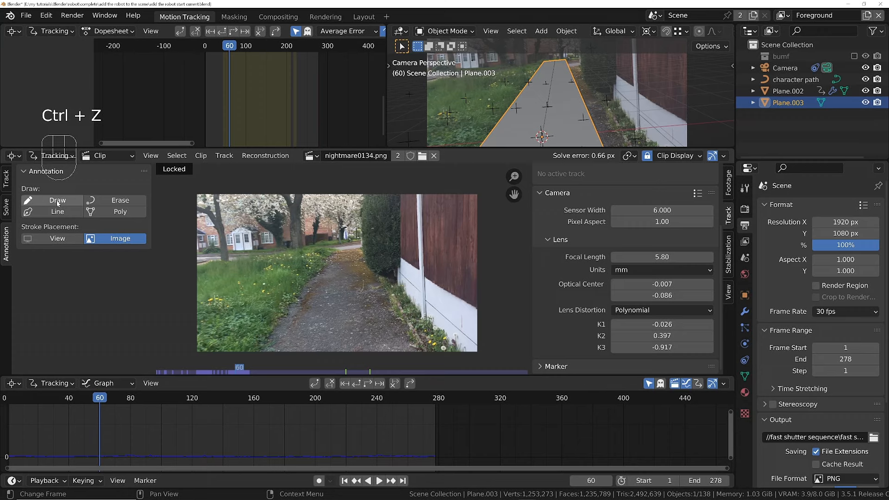
pyautogui.click(56, 200)
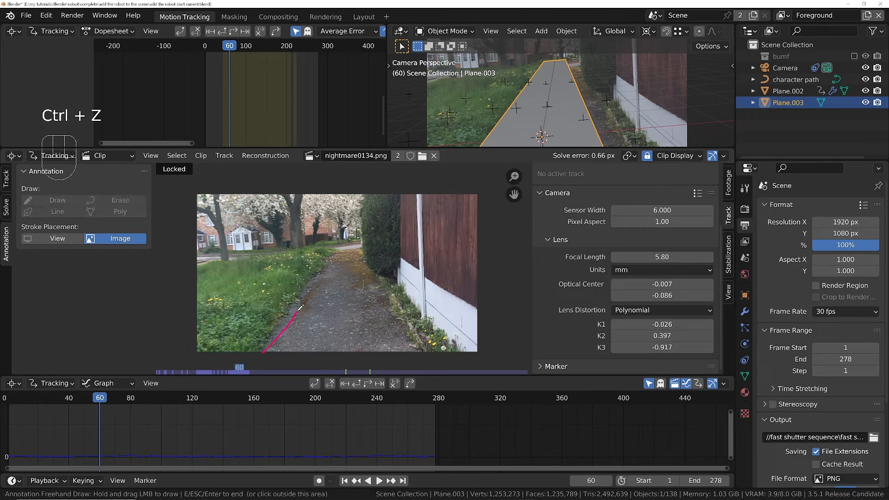
pyautogui.moveTo(300, 307); pyautogui.dragTo(324, 274)
pyautogui.moveTo(352, 245)
pyautogui.mouseDown()
pyautogui.moveTo(401, 322)
pyautogui.moveTo(365, 359)
pyautogui.moveTo(262, 354)
pyautogui.mouseUp()
pyautogui.press('Escape')
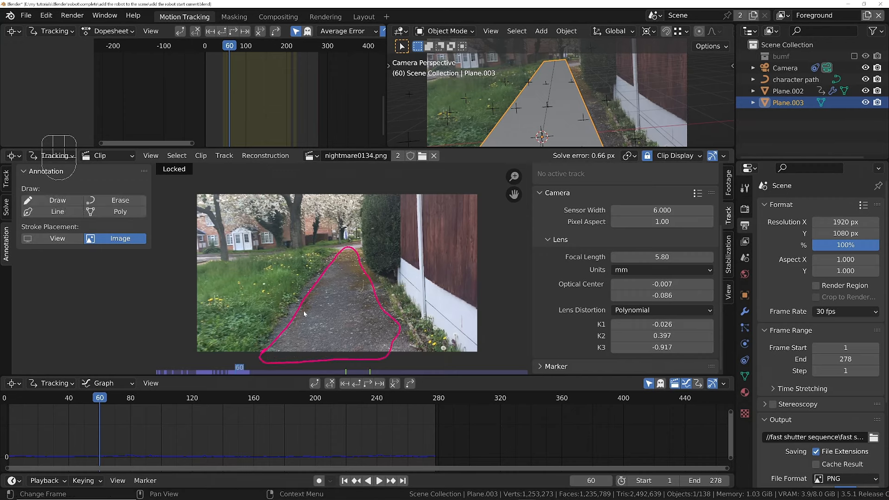
# - Detect features with placement Inside Annotated Area and a distance of 20
pyautogui.press('e')
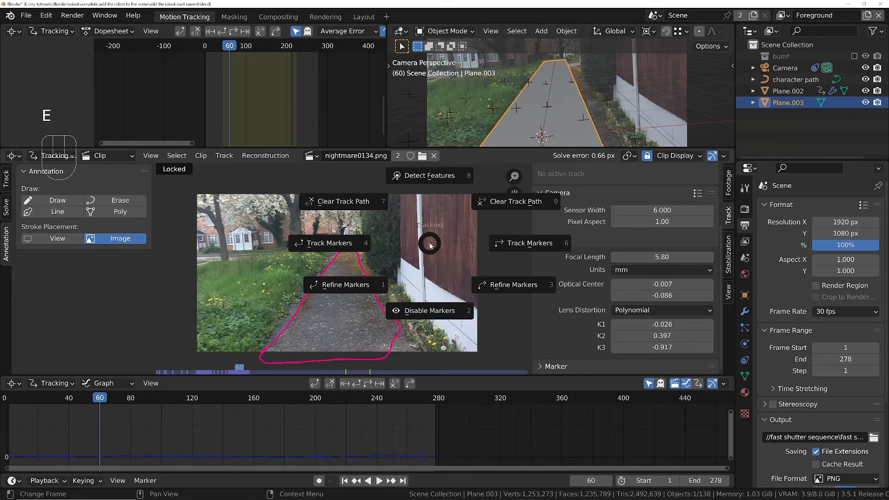
pyautogui.click(435, 182)
pyautogui.press('F9')
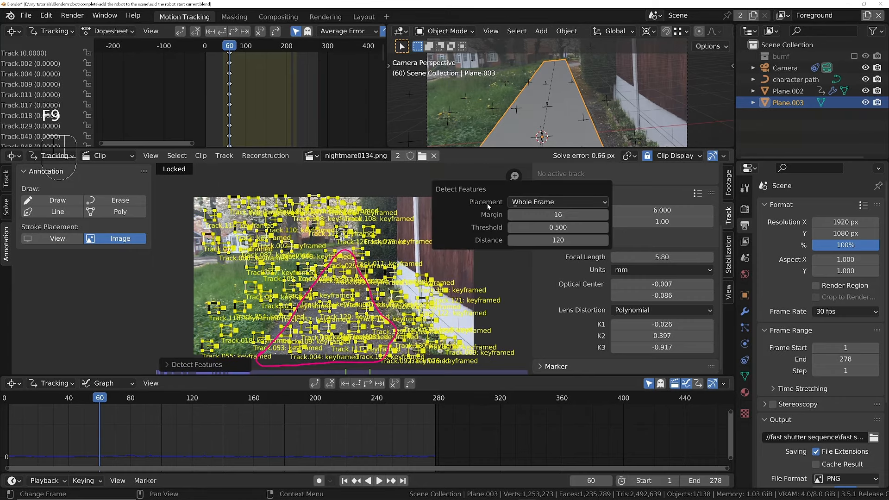
pyautogui.click(550, 202)
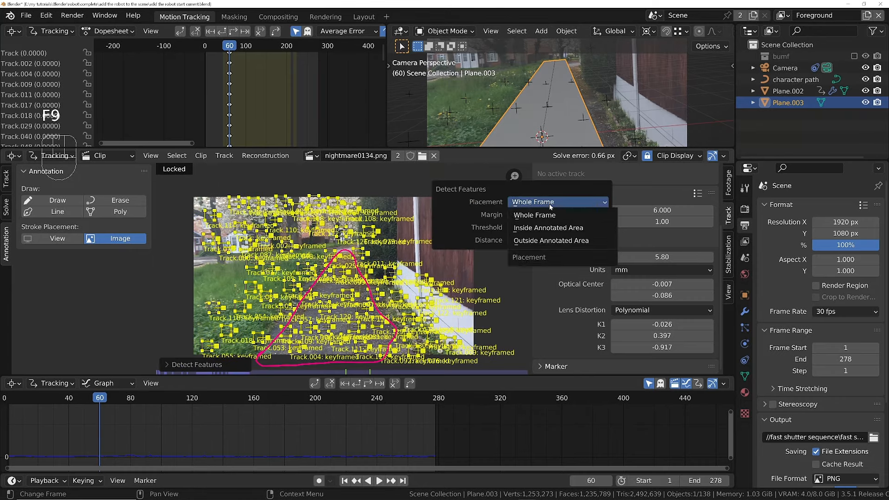
pyautogui.click(527, 228)
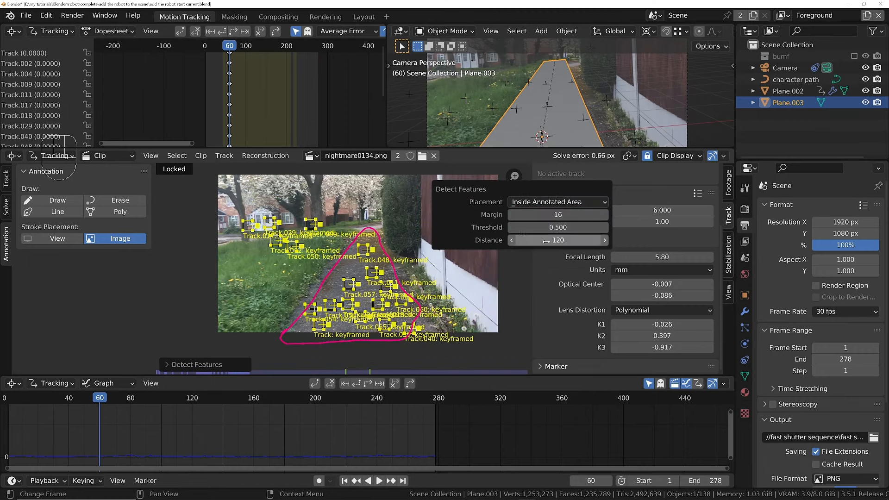
pyautogui.click(548, 240)
pyautogui.write('20')
pyautogui.press('Return')
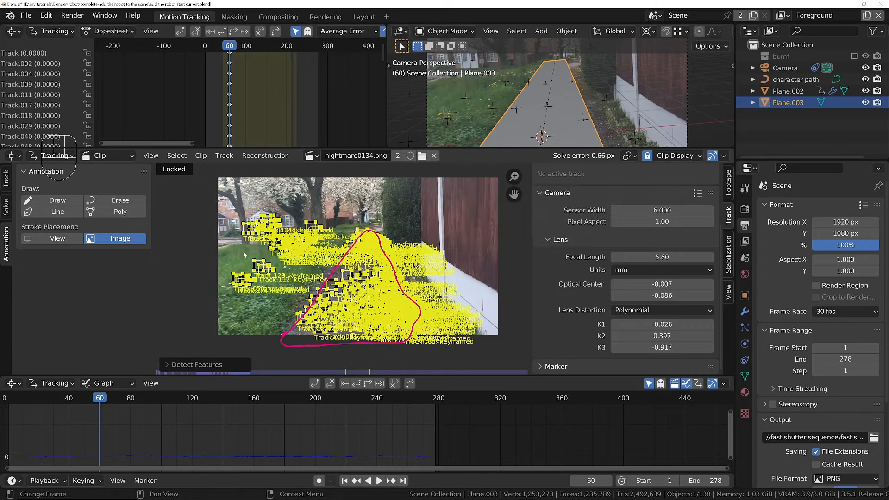
# - Delete the detected markers that lie outside the footpath annotation, over the grass and at the far end
pyautogui.hotkey('ctrl', 'z')
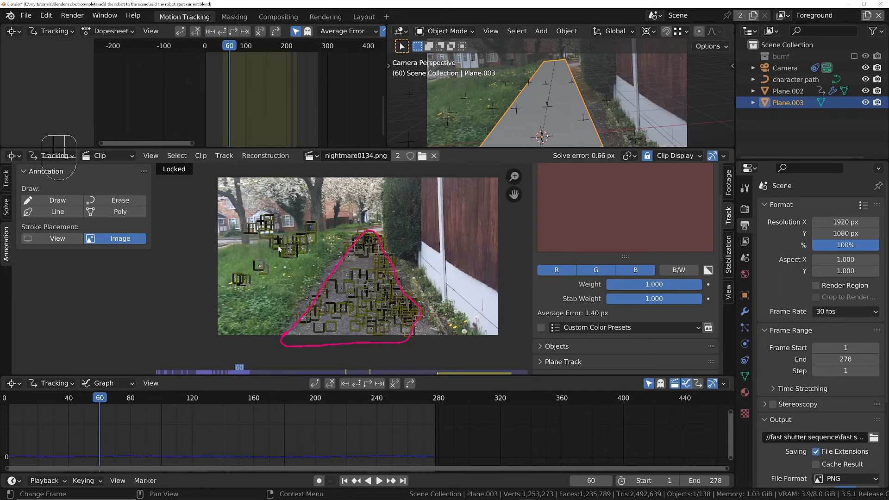
pyautogui.press('b')
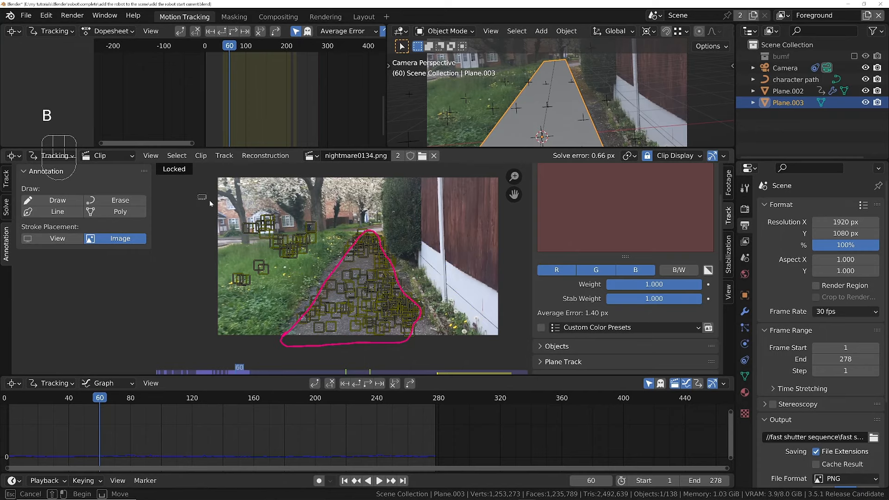
pyautogui.moveTo(199, 194); pyautogui.dragTo(311, 308)
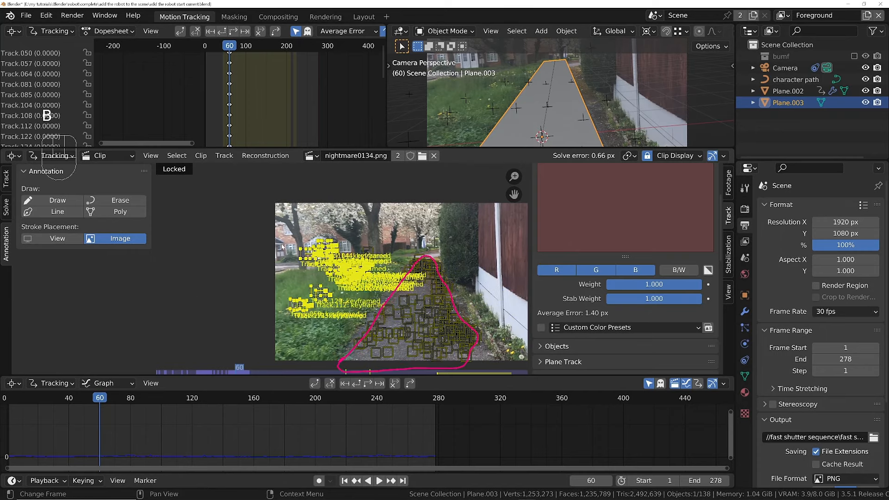
pyautogui.press('x')
pyautogui.click(282, 245)
pyautogui.press('b')
pyautogui.moveTo(326, 232); pyautogui.dragTo(381, 271)
pyautogui.press('x')
pyautogui.click(381, 271)
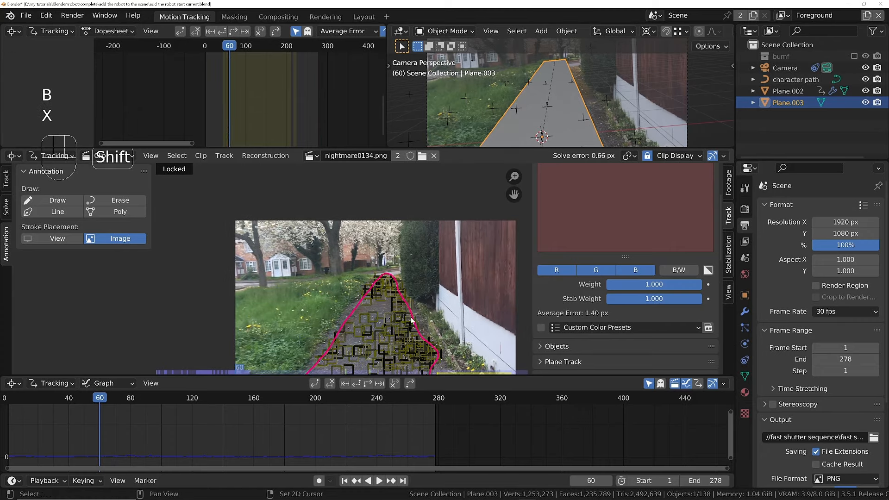
pyautogui.moveTo(410, 321)
pyautogui.keyDown('shift'); pyautogui.mouseDown(button='middle')
pyautogui.moveTo(399, 287)
pyautogui.moveTo(386, 285)
pyautogui.mouseUp(button='middle'); pyautogui.keyUp('shift')
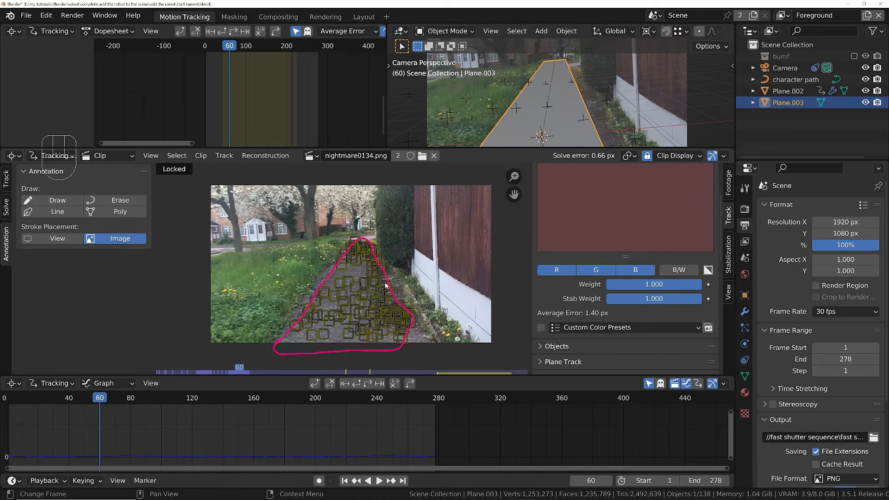
# - Select all the footpath markers and track them forward from frame 60
pyautogui.press('a')
pyautogui.press('e')
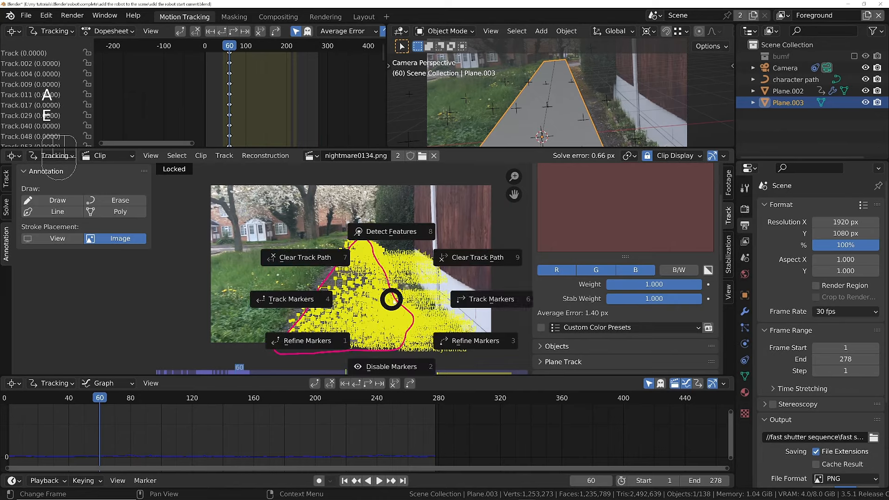
pyautogui.click(489, 298)
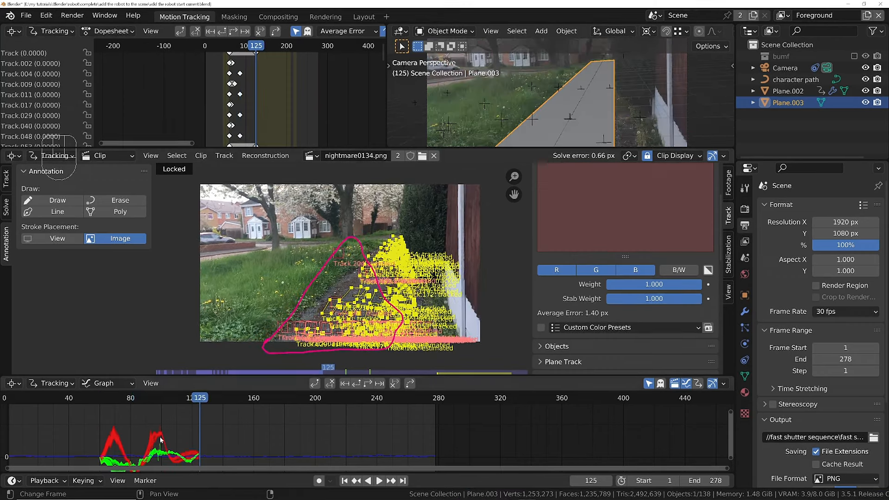
# - Go to frame 108, clear the track path of all footpath markers after that frame, and deselect them
pyautogui.click(439, 214)
pyautogui.scroll(4, 389, 276)
pyautogui.moveTo(201, 402); pyautogui.dragTo(174, 410)
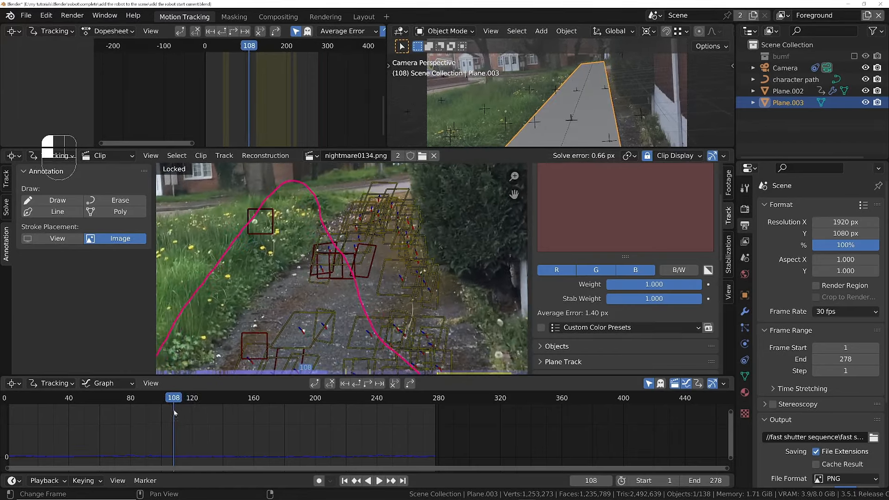
pyautogui.press('a')
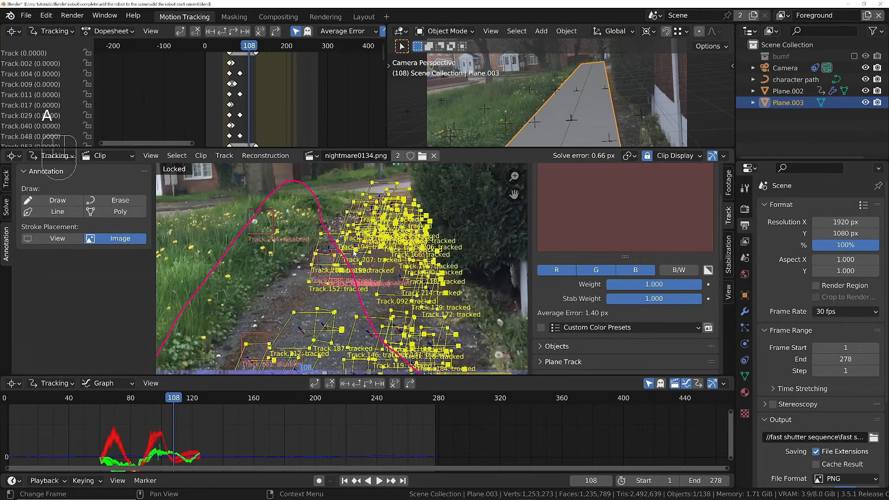
pyautogui.press('e')
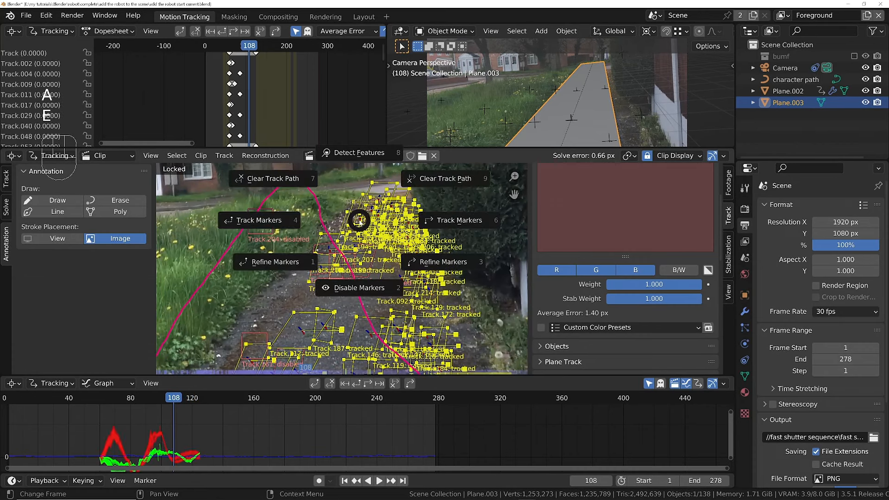
pyautogui.click(437, 182)
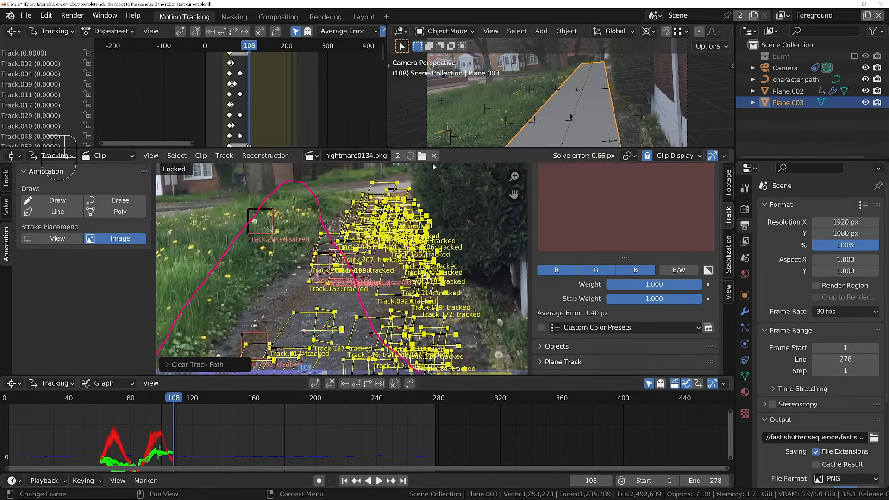
pyautogui.scroll(-4, 399, 270)
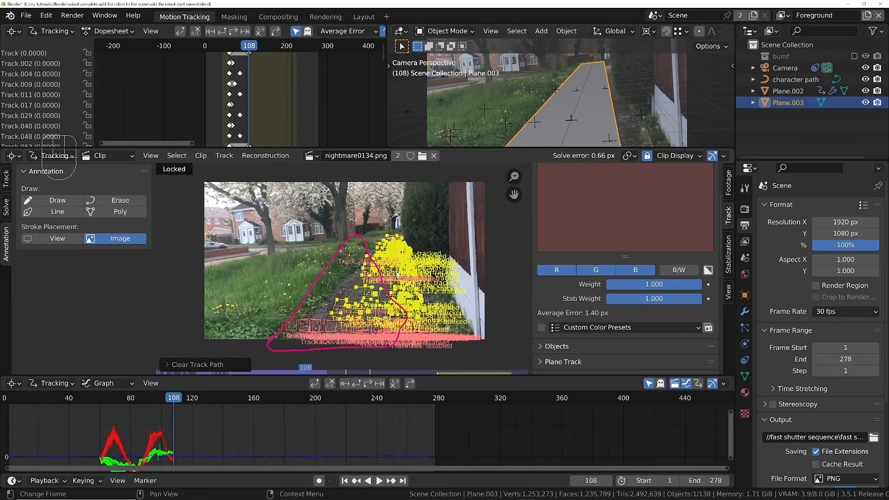
pyautogui.hotkey('alt', 'a')
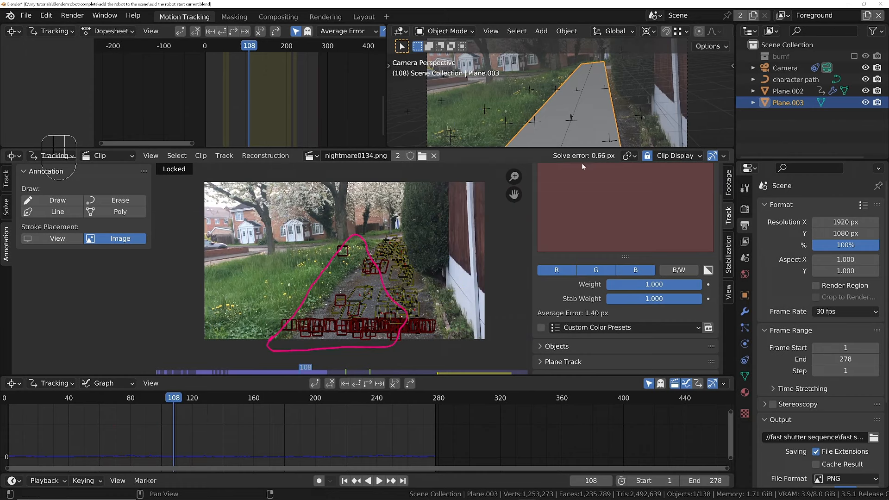
# - Go back to frame 59 and clean the tracks with 2 frames, error 0 and type Delete Track
pyautogui.moveTo(184, 399); pyautogui.dragTo(99, 404)
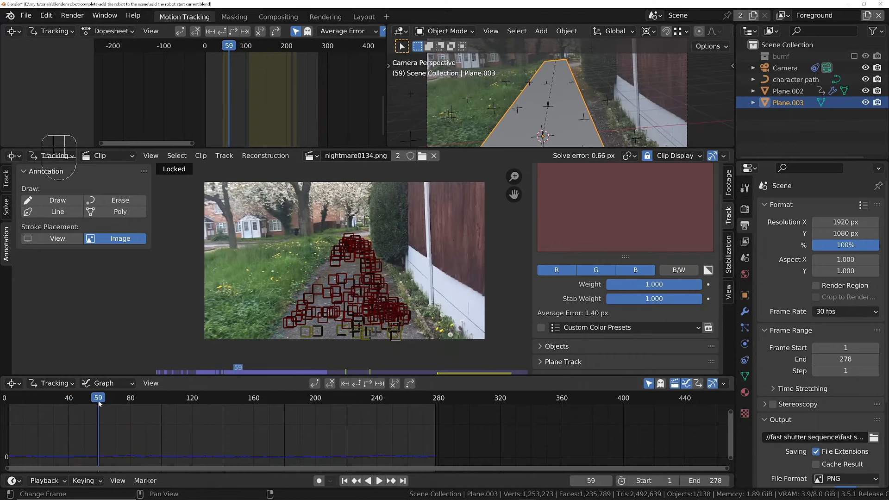
pyautogui.click(5, 211)
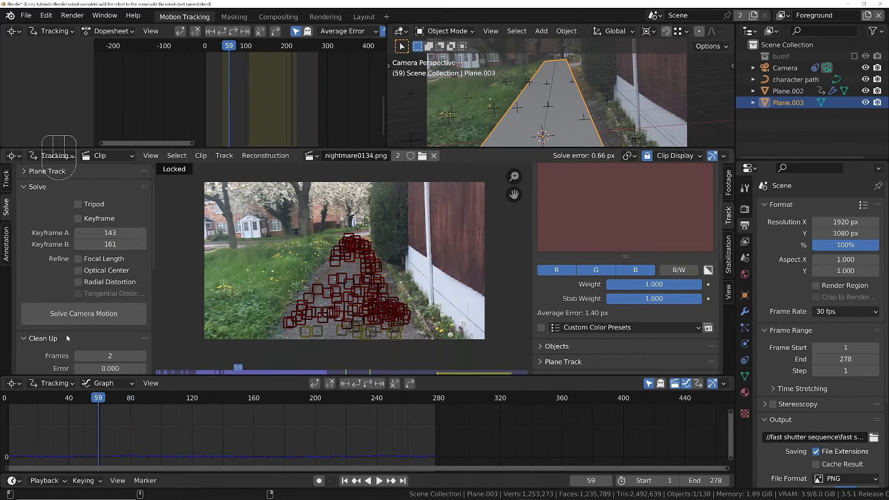
pyautogui.scroll(-2, 78, 306)
pyautogui.scroll(-4, 78, 306)
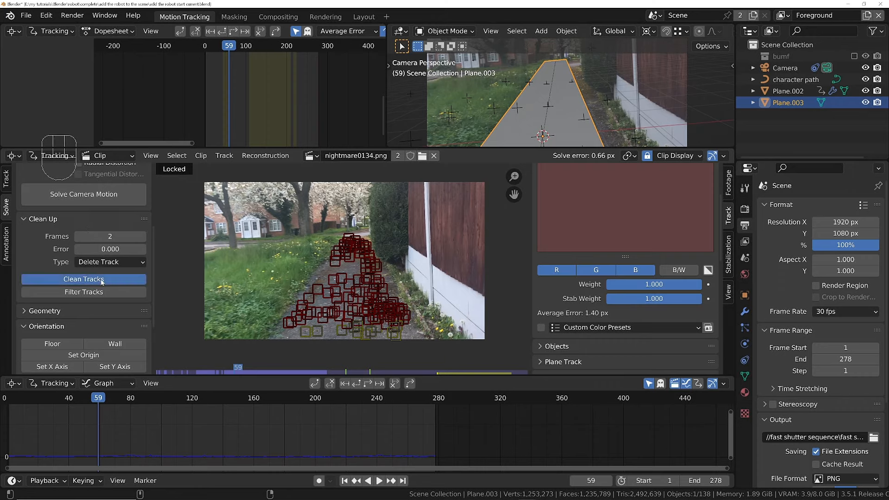
pyautogui.click(93, 279)
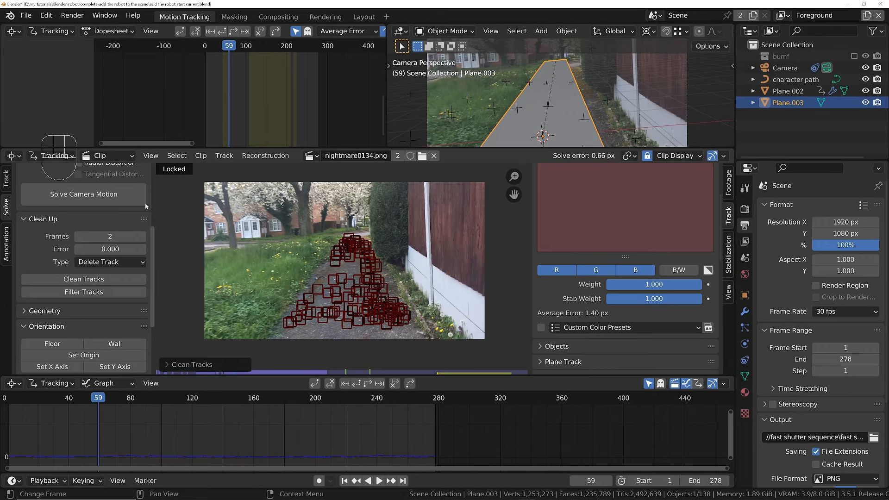
# - Try to solve the camera motion with the footpath tracks at full weight, and undo the solve
pyautogui.click(93, 202)
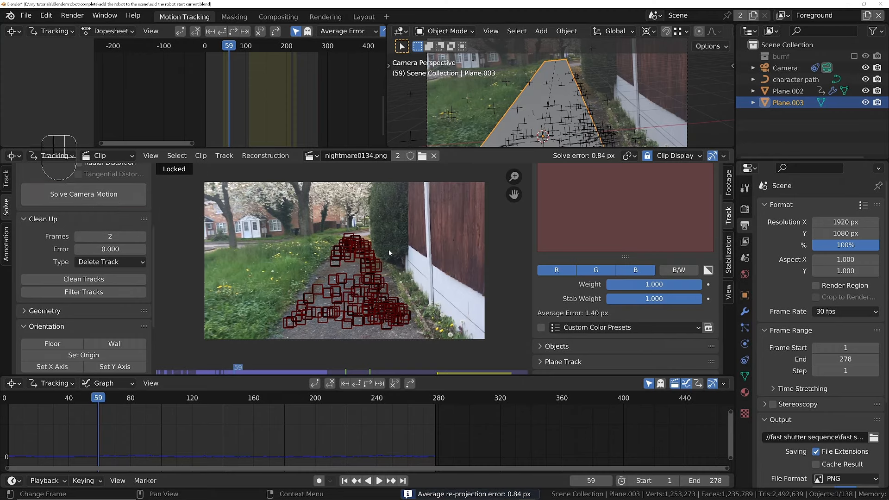
pyautogui.hotkey('ctrl', 'z')
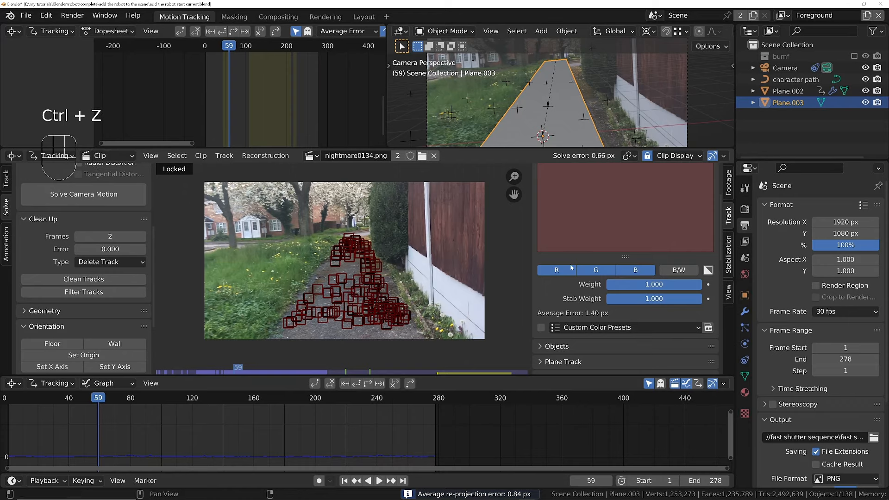
# - Select all the footpath tracks and set their Weight to 0
pyautogui.press('a')
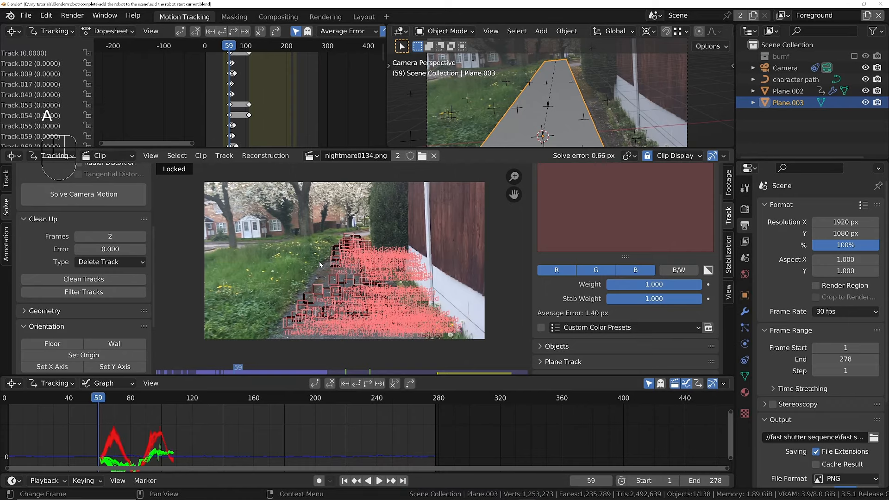
pyautogui.moveTo(595, 102); pyautogui.dragTo(565, 147, button='middle')
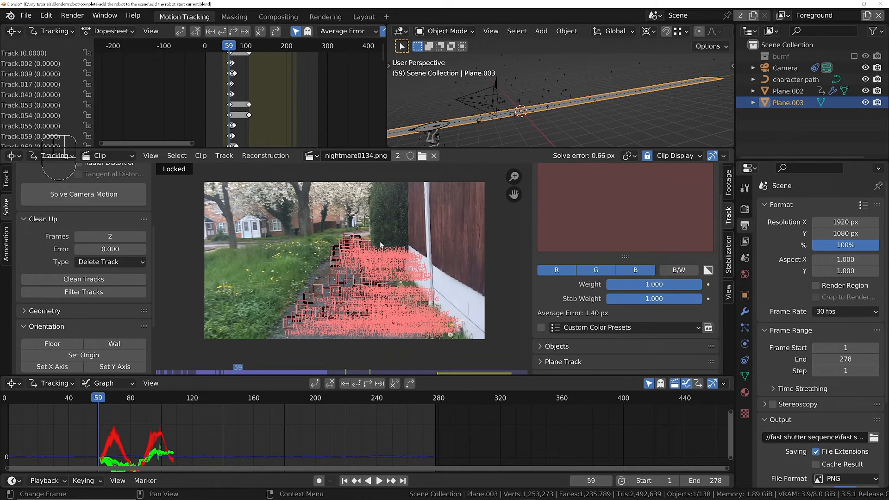
pyautogui.press('a')
pyautogui.press('a')
pyautogui.press('a')
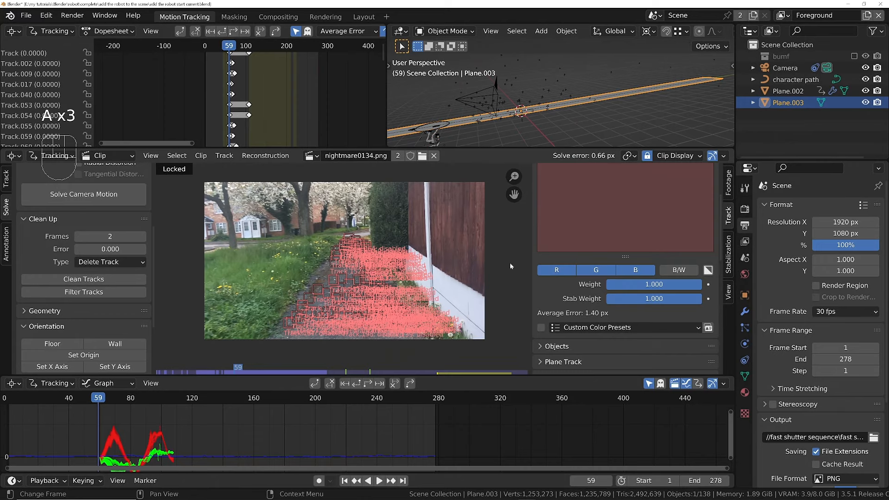
pyautogui.keyDown('alt'); pyautogui.doubleClick(643, 285); pyautogui.keyUp('alt')
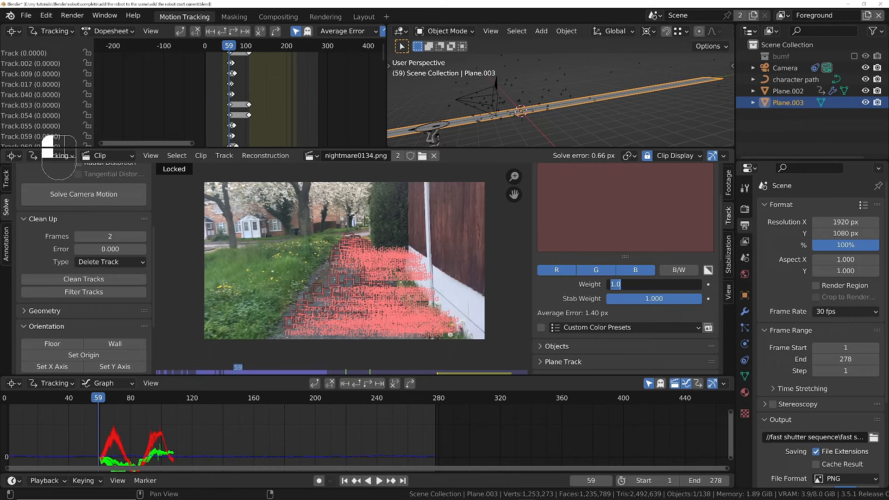
pyautogui.write('0')
pyautogui.press('Return')
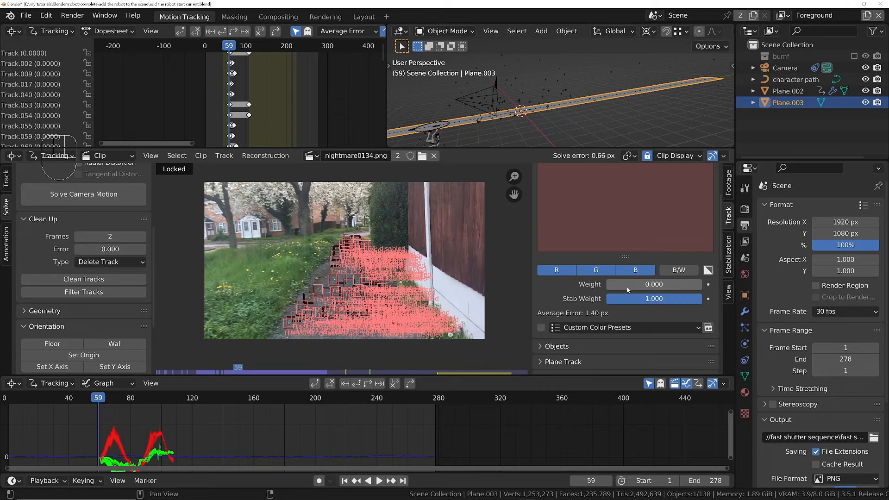
# - Solve the camera motion with the zero-weight footpath tracks included and inspect the new points around the ground plane
pyautogui.click(111, 195)
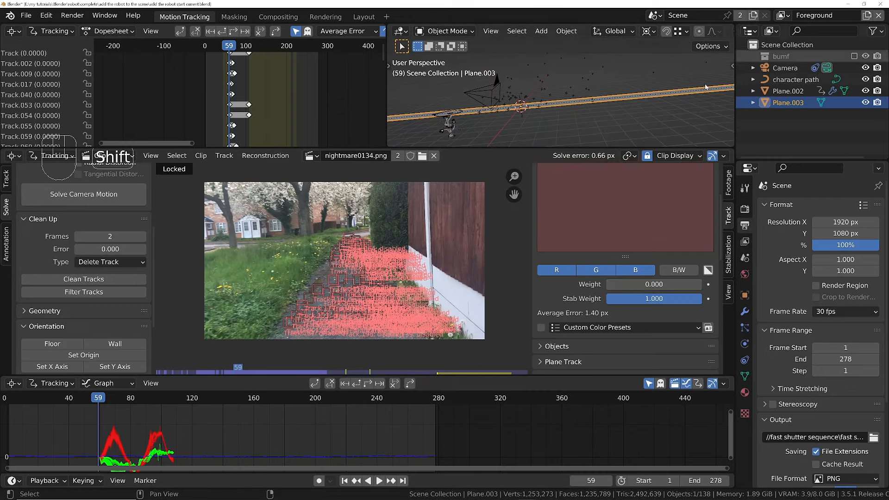
pyautogui.moveTo(705, 86); pyautogui.dragTo(584, 143, button='middle')
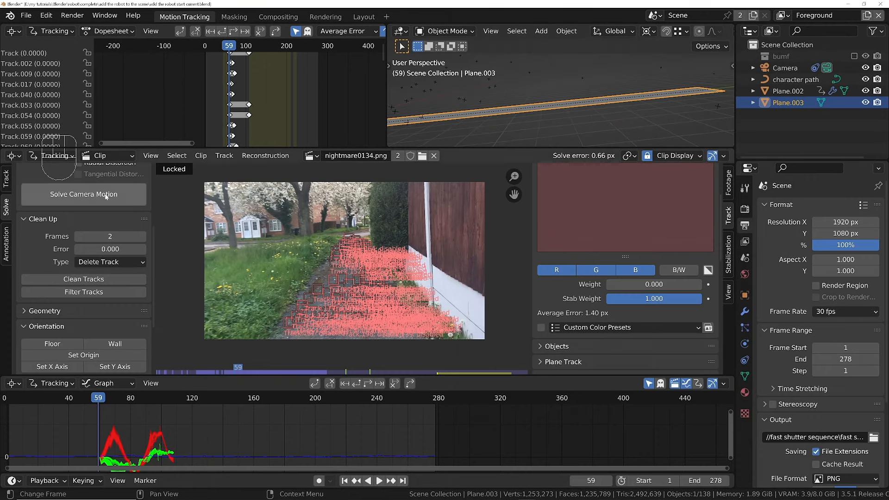
pyautogui.click(106, 195)
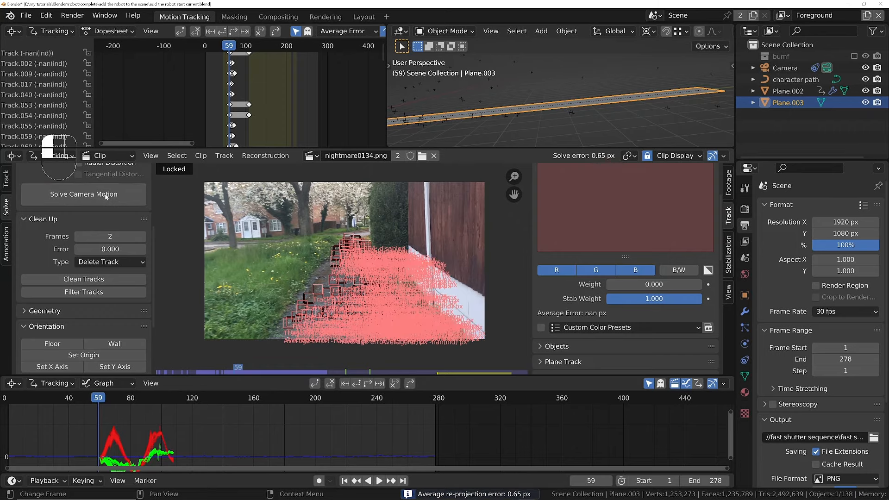
pyautogui.moveTo(642, 103)
pyautogui.mouseDown(button='middle')
pyautogui.moveTo(612, 100)
pyautogui.moveTo(651, 115)
pyautogui.moveTo(631, 129)
pyautogui.moveTo(606, 111)
pyautogui.moveTo(657, 96)
pyautogui.moveTo(637, 108)
pyautogui.moveTo(653, 121)
pyautogui.moveTo(647, 112)
pyautogui.mouseUp(button='middle')
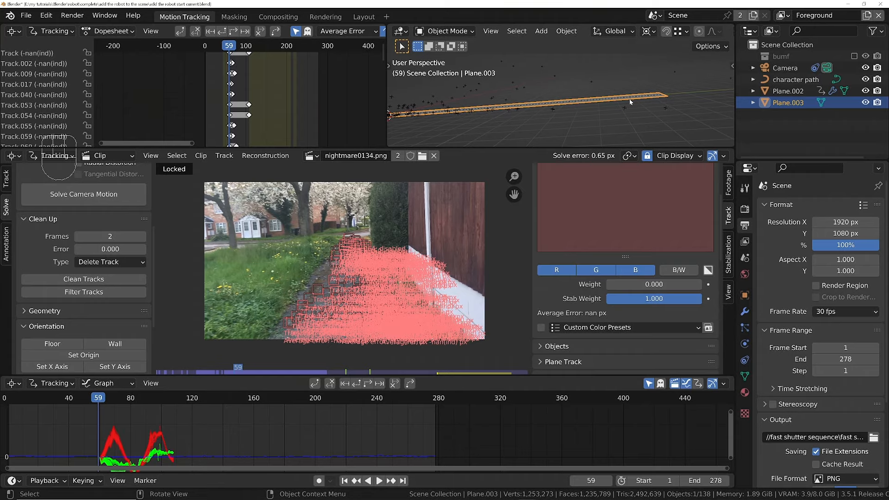
# - Maximise the 3D viewport, edit the ground plane in right orthographic view, and move its far-end edge along Z with proportional editing
pyautogui.hotkey('ctrl', 'space')
pyautogui.press('Tab')
pyautogui.press('2')
pyautogui.press('KP_3')
pyautogui.click(480, 34)
pyautogui.press('g')
pyautogui.press('z')
pyautogui.scroll(-4, 788, 310)
pyautogui.click(787, 309)
# - Adjust the ground plane's far-end edge again along Z so the slope follows the tracking points
pyautogui.scroll(2, 412, 305)
pyautogui.scroll(-3, 412, 305)
pyautogui.scroll(4, 134, 304)
pyautogui.keyDown('shift'); pyautogui.moveTo(134, 301); pyautogui.dragTo(438, 287, button='middle'); pyautogui.keyUp('shift')
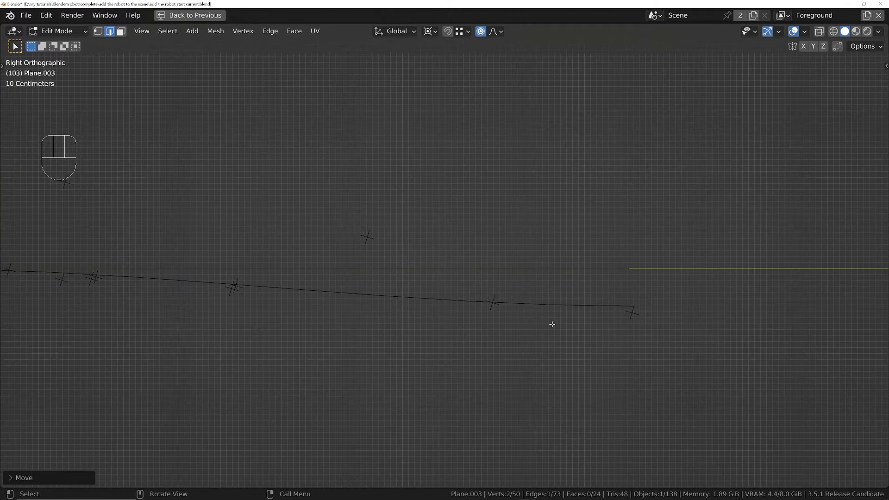
pyautogui.press('g')
pyautogui.press('z')
pyautogui.scroll(4, 637, 310)
pyautogui.click(637, 310)
pyautogui.keyDown('shift'); pyautogui.moveTo(637, 309); pyautogui.dragTo(887, 321, button='middle'); pyautogui.keyUp('shift')
# - In vertex selection with X-ray on, lower a mid-plane pair of vertices along Z to the nearby tracking points
pyautogui.click(515, 294)
pyautogui.press('1')
pyautogui.hotkey('alt', 'z')
pyautogui.click(480, 283)
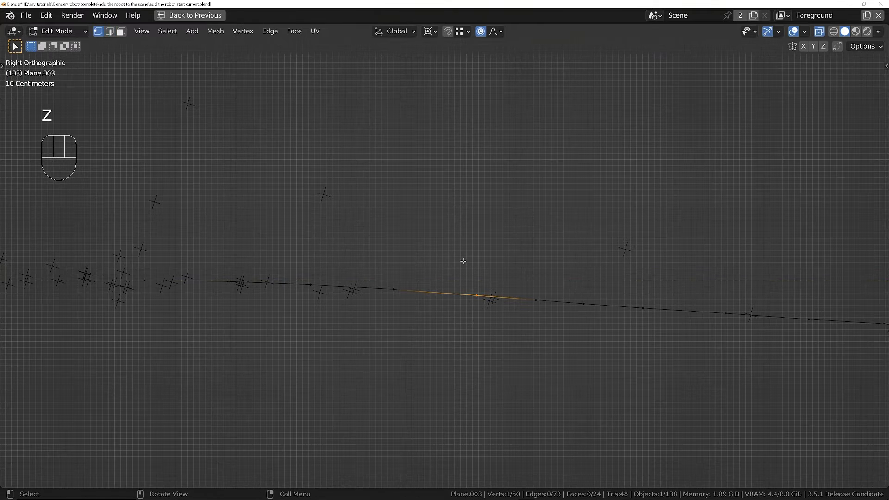
pyautogui.keyDown('shift'); pyautogui.click(531, 289); pyautogui.keyUp('shift')
pyautogui.press('g')
pyautogui.press('z')
pyautogui.click(537, 308)
# - Lower the next row of ground plane vertices along Z to follow the footpath tracking points
pyautogui.scroll(1, 339, 272)
pyautogui.click(404, 282)
pyautogui.press('g')
pyautogui.press('z')
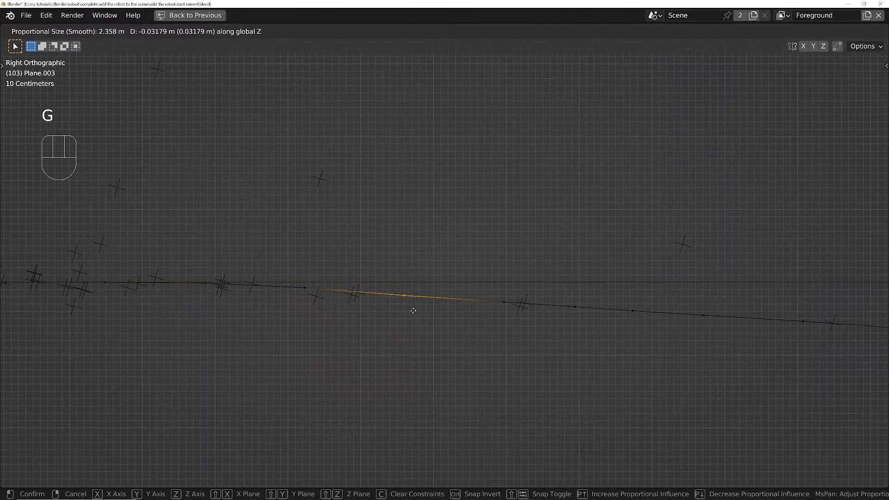
pyautogui.click(410, 307)
# - In camera view, select the whole ground plane mesh and shift it along X until its edges line up with the footpath
pyautogui.press('KP_0')
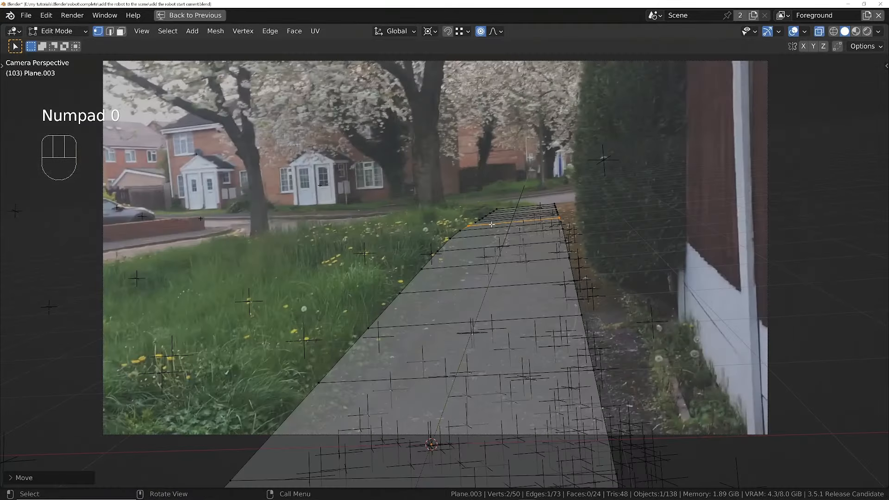
pyautogui.keyDown('ctrl'); pyautogui.moveTo(493, 224); pyautogui.dragTo(528, 243, button='middle'); pyautogui.keyUp('ctrl')
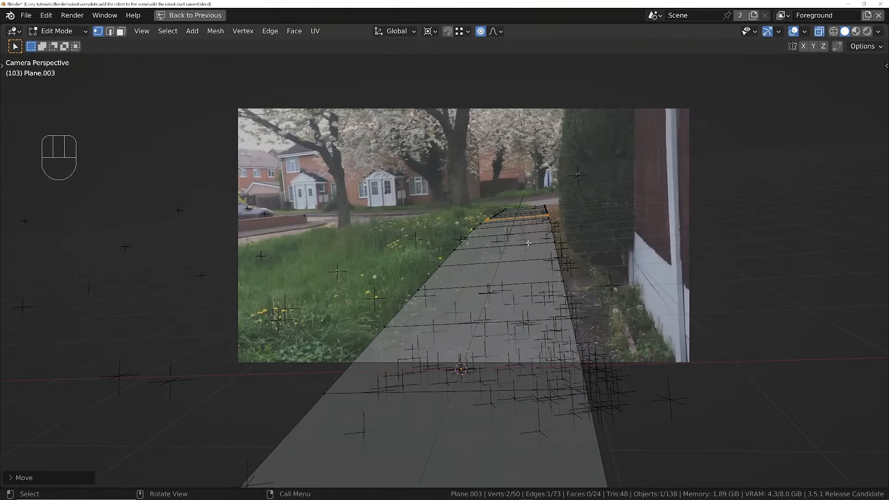
pyautogui.press('a')
pyautogui.press('g')
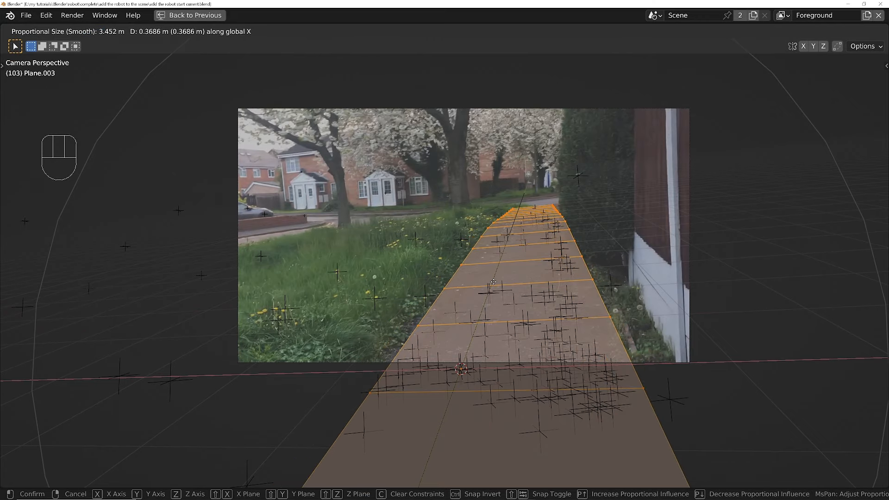
pyautogui.click(525, 292)
pyautogui.scroll(-1, 524, 291)
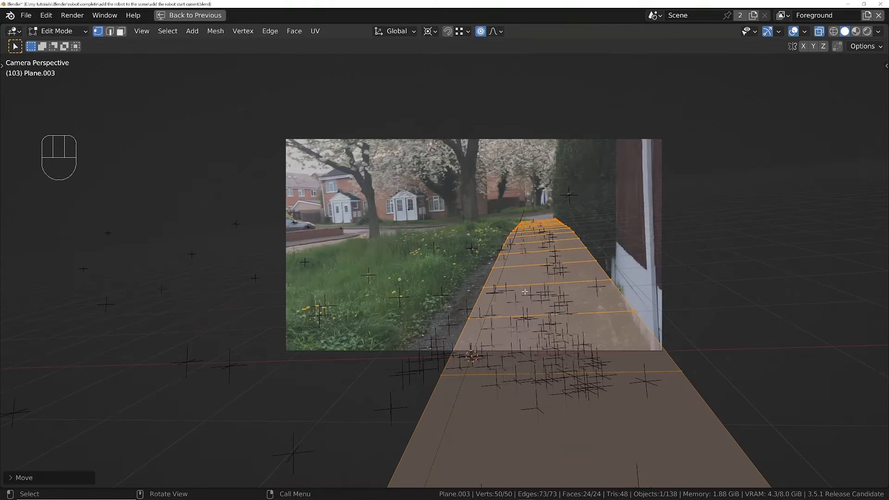
pyautogui.press('g')
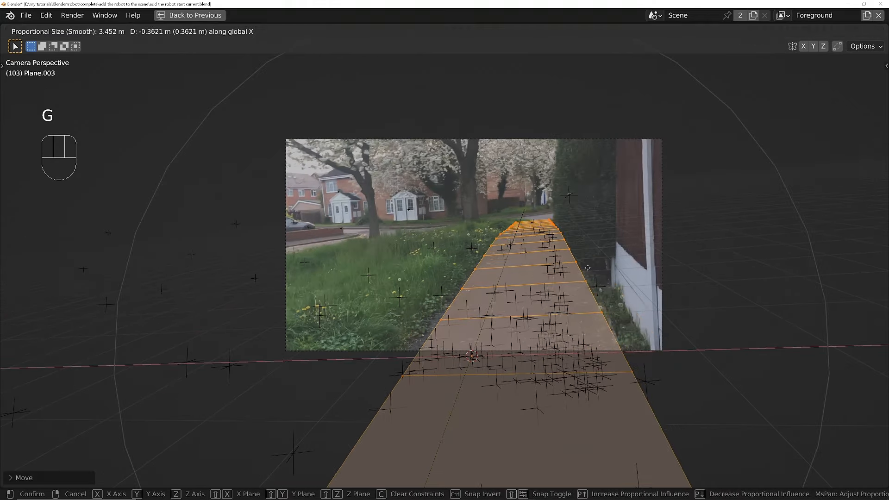
pyautogui.click(551, 273)
# - Play the animation from the first frame to about frame 80 to check how the plane fits the footpath
pyautogui.hotkey('shift', 'Left')
pyautogui.press('space')
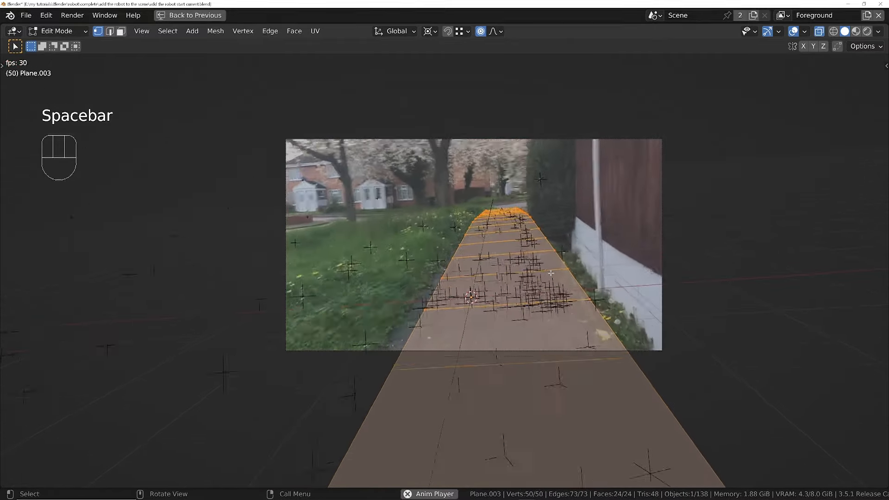
pyautogui.press('space')
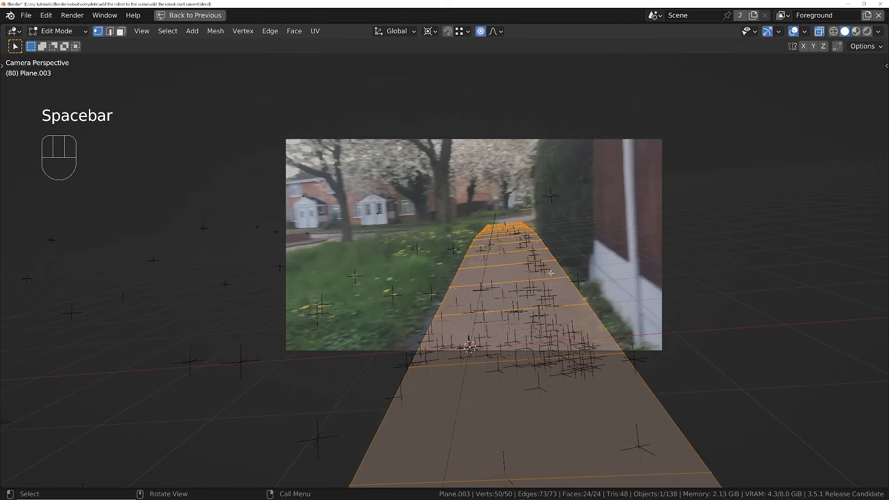
# - Return the ground plane to Object Mode and select the camera
pyautogui.press('Tab')
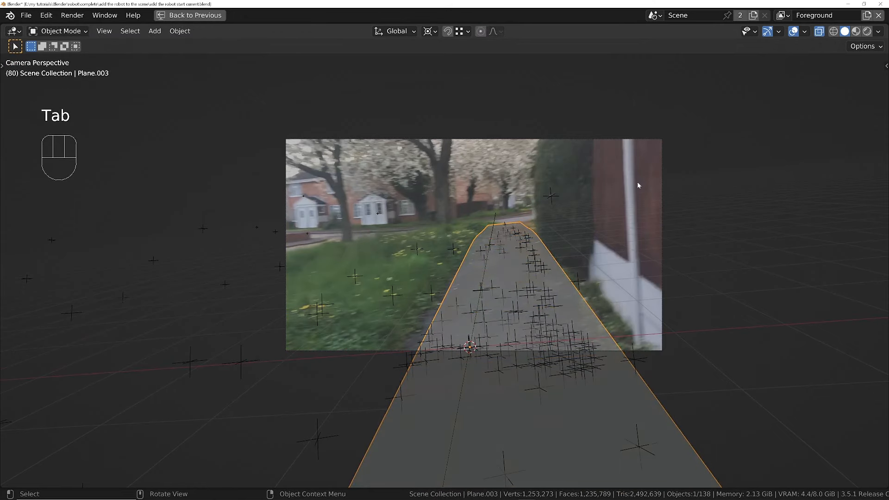
pyautogui.click(661, 160)
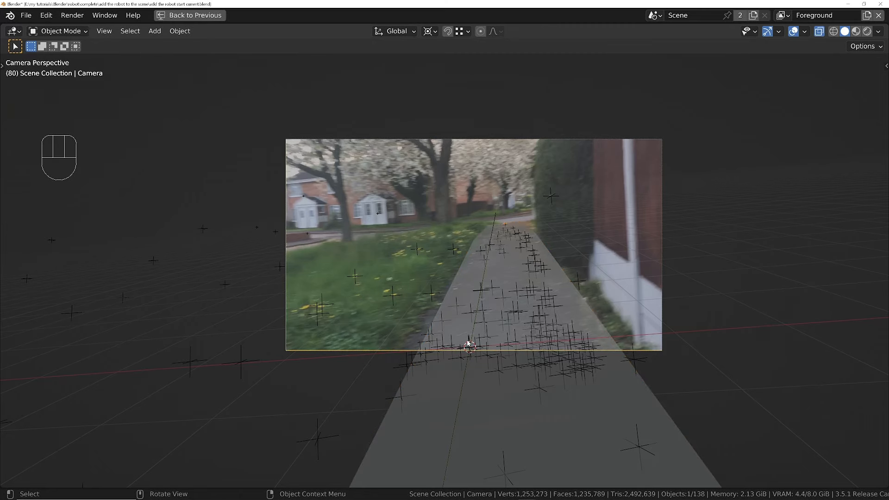
# - Set the transform pivot point to the 3D Cursor and rotate the camera about the global Z axis by about 4 degrees
pyautogui.click(430, 31)
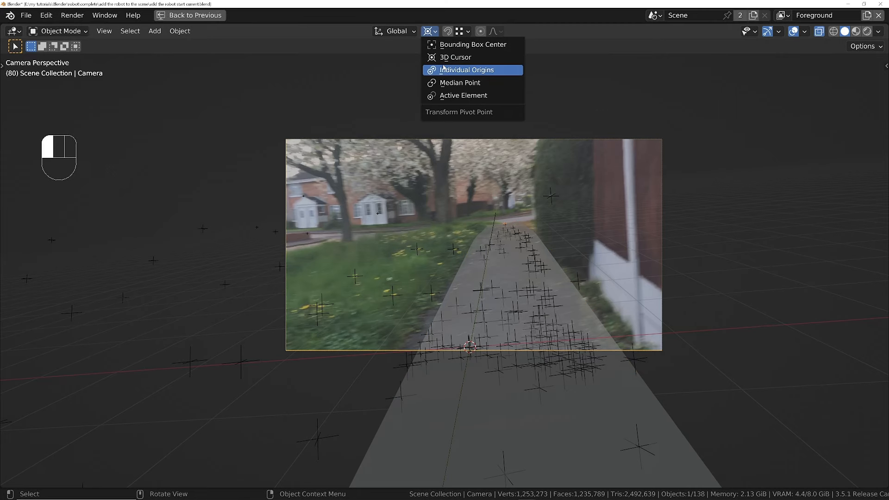
pyautogui.moveTo(458, 69); pyautogui.dragTo(456, 57)
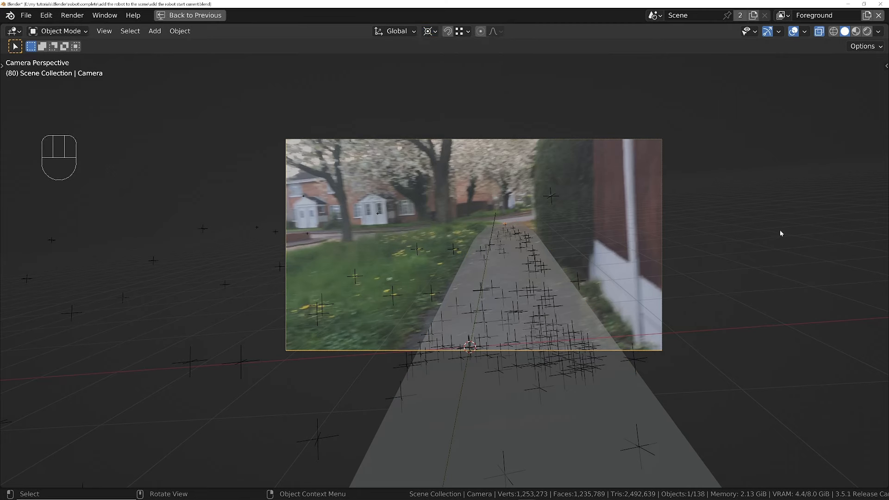
pyautogui.press('r')
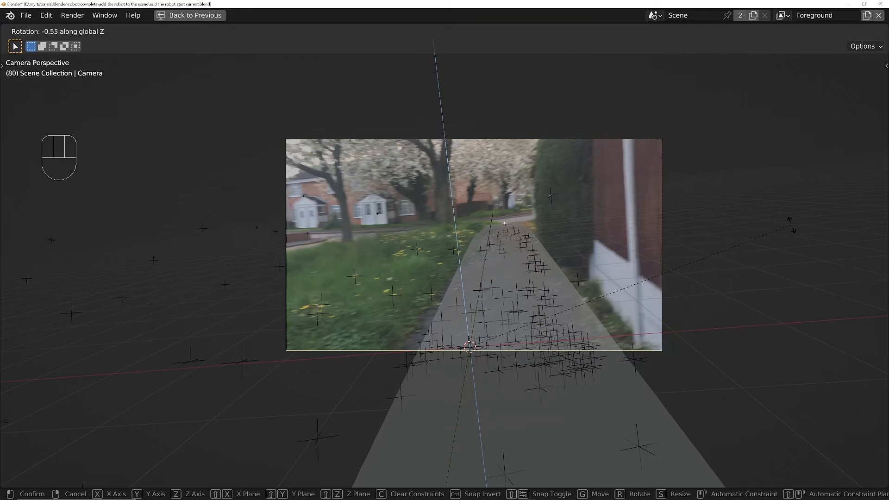
pyautogui.click(787, 225)
pyautogui.click(396, 31)
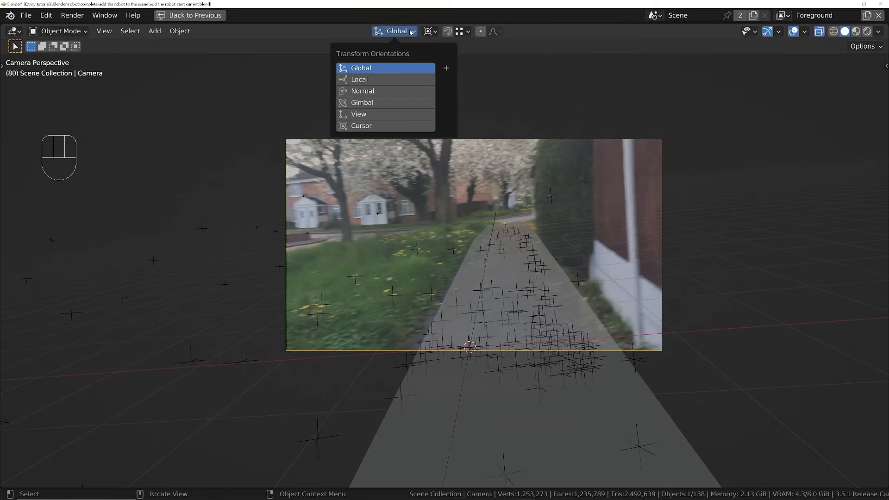
pyautogui.click(366, 68)
pyautogui.press('r')
pyautogui.press('z')
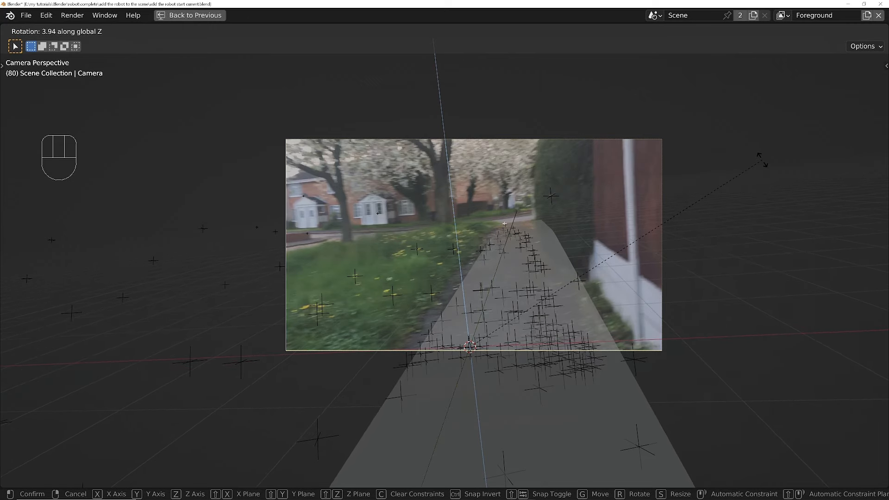
pyautogui.click(761, 160)
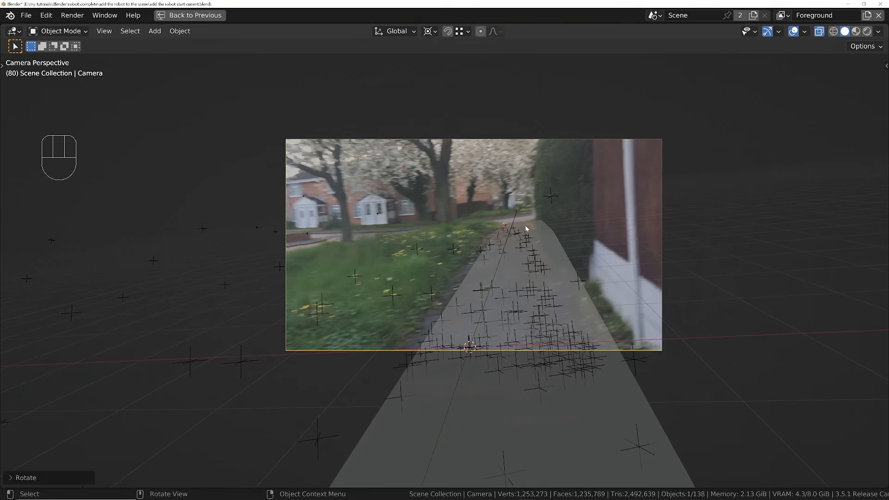
# - Fit the camera frame in the view, turn off X-ray, and select the hedge-side edge loop of the ground plane in Edit Mode
pyautogui.scroll(-2, 525, 225)
pyautogui.press('Home')
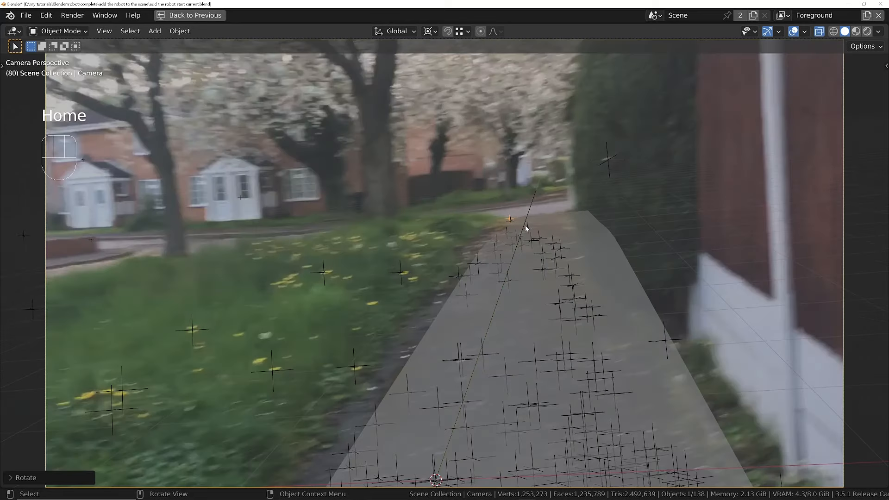
pyautogui.press('z')
pyautogui.click(513, 332)
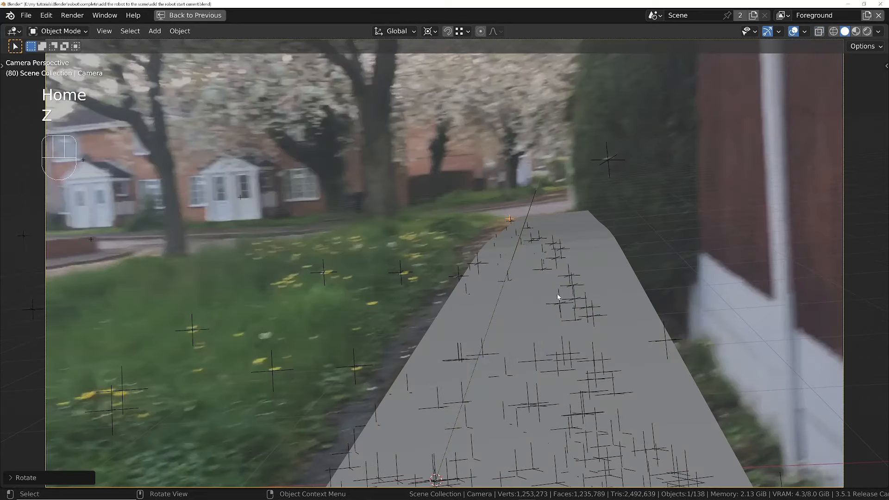
pyautogui.press('Tab')
pyautogui.press('Tab')
pyautogui.click(628, 293)
pyautogui.press('Tab')
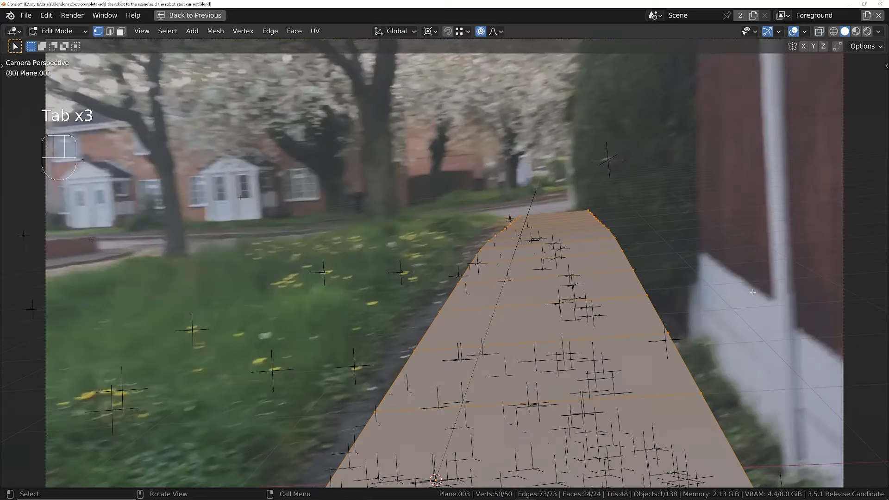
pyautogui.keyDown('alt'); pyautogui.click(644, 287); pyautogui.keyUp('alt')
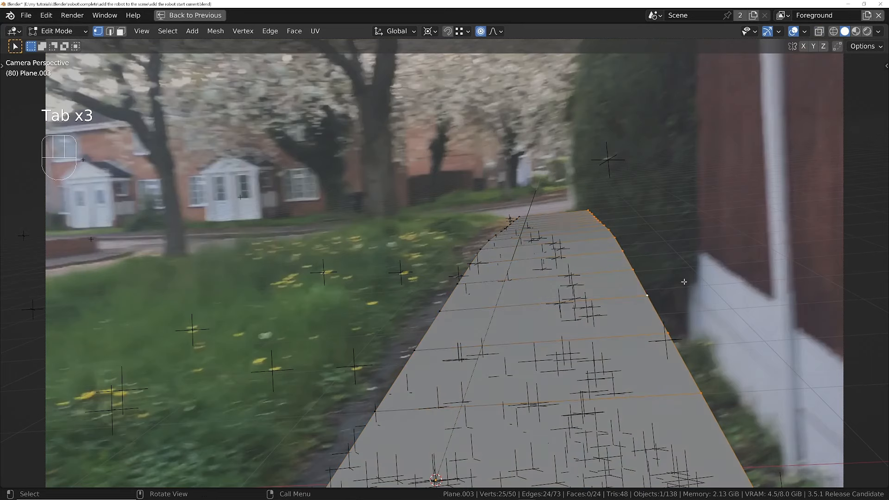
pyautogui.press('g')
pyautogui.press('x')
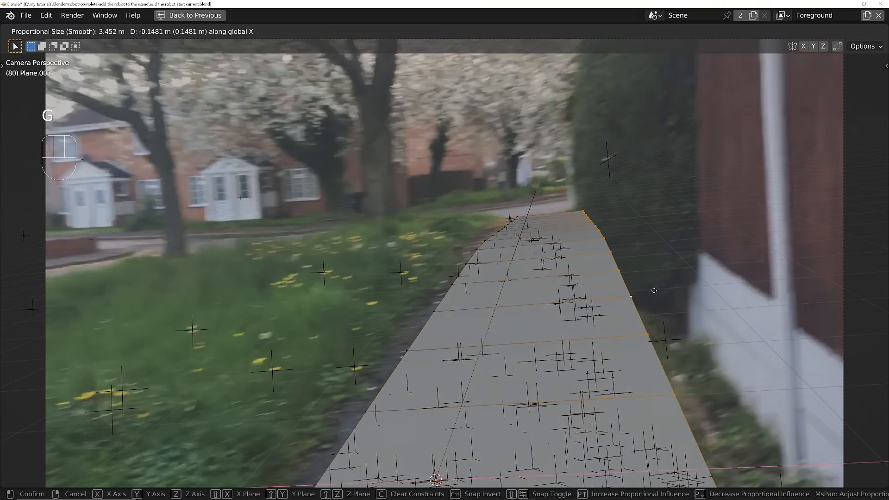
pyautogui.scroll(3, 657, 292)
pyautogui.click(655, 295)
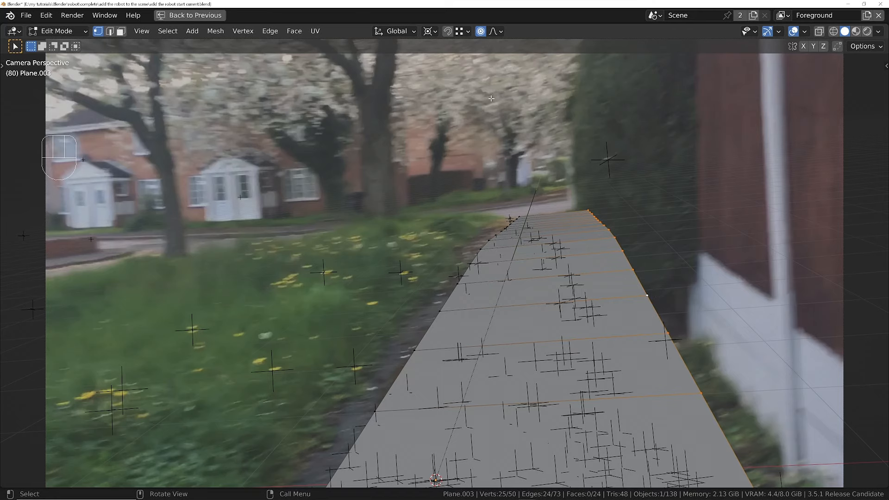
# - Disable proportional editing and move the hedge-side edge inward along X to narrow the ground plane
pyautogui.press('o')
pyautogui.press('g')
pyautogui.press('x')
pyautogui.click(545, 327)
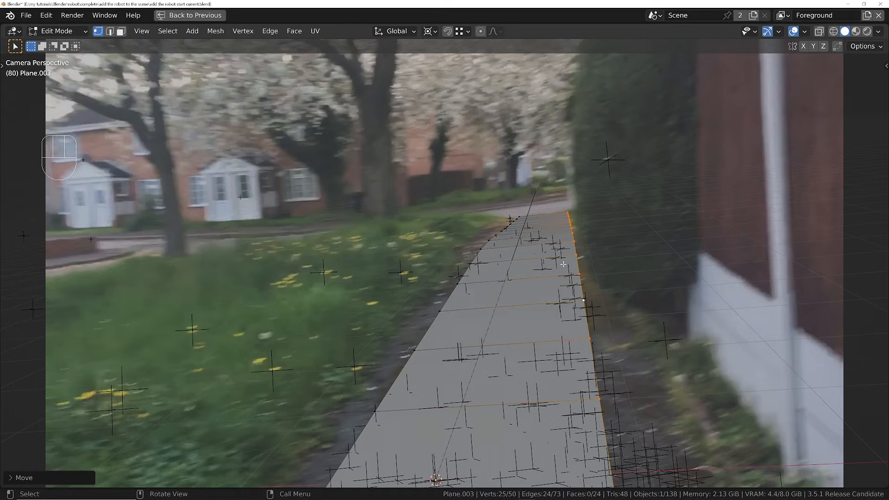
# - Play the animation, replay it from the start, and return to the first frame to check how the narrowed plane follows the footpath
pyautogui.scroll(-3, 564, 264)
pyautogui.scroll(2, 563, 265)
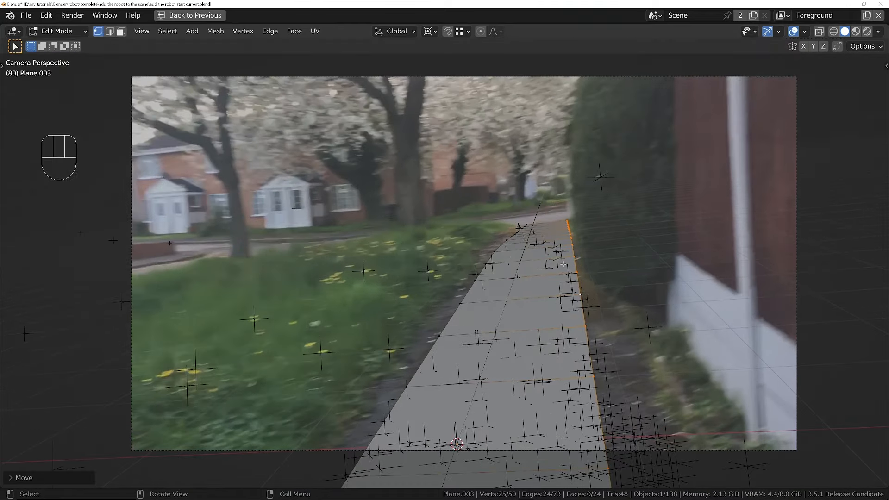
pyautogui.press('space')
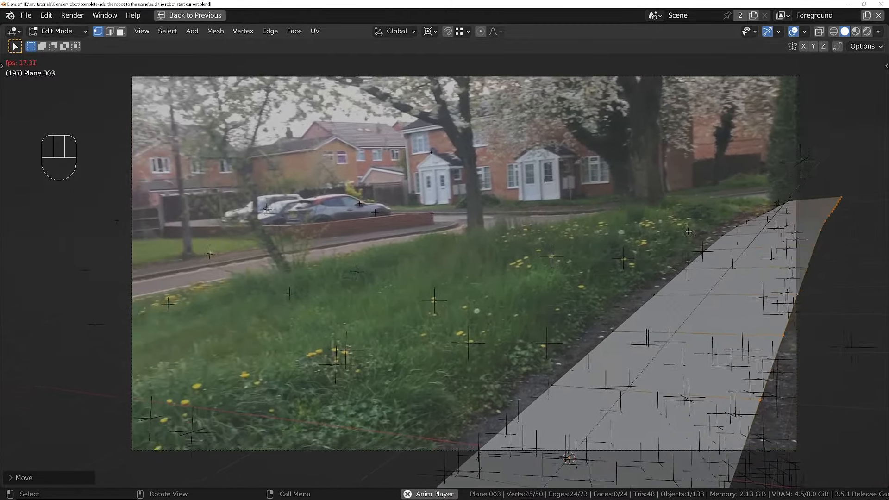
pyautogui.press('space')
pyautogui.hotkey('shift', 'Left')
pyautogui.press('space')
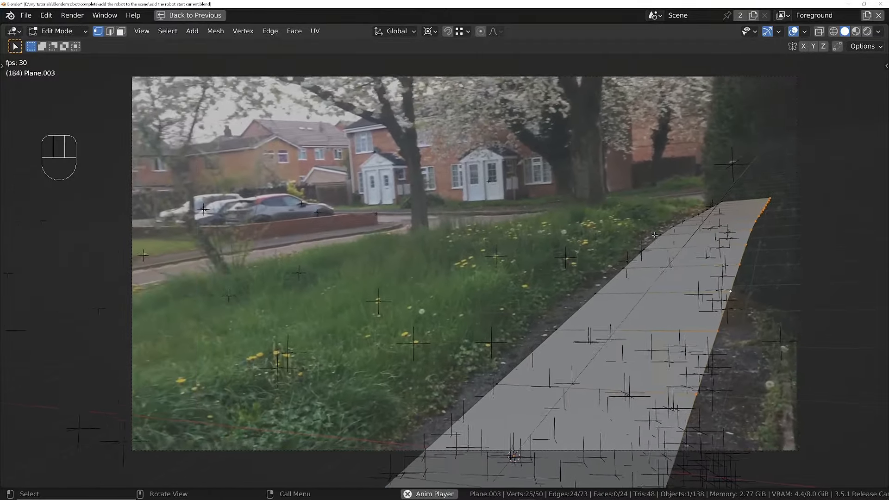
pyautogui.press('space')
pyautogui.hotkey('shift', 'Left')
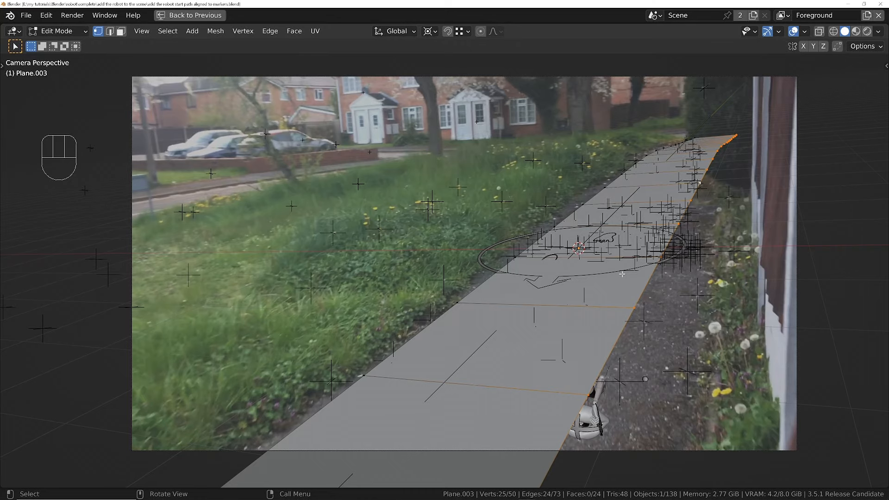
# - Return the ground plane to Object Mode, restore the full Layout workspace, and select the character path with the perspective view enlarged
pyautogui.press('Tab')
pyautogui.click(503, 332)
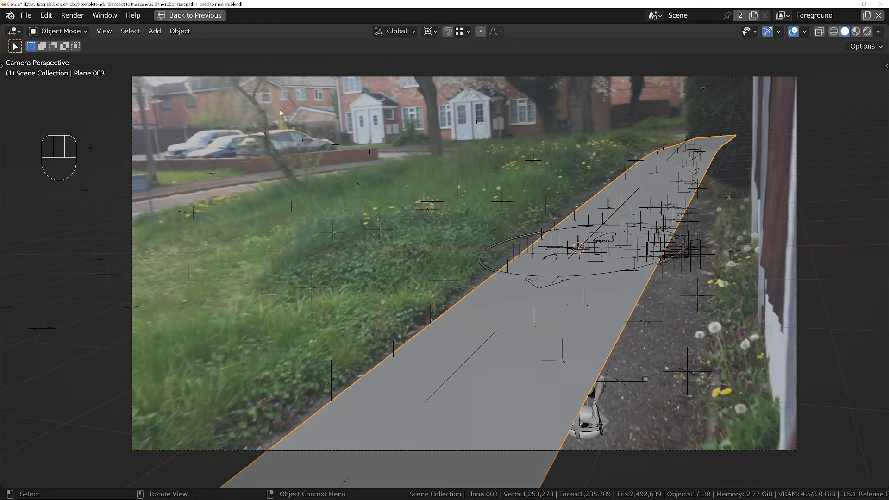
pyautogui.hotkey('ctrl', 'space')
pyautogui.click(366, 17)
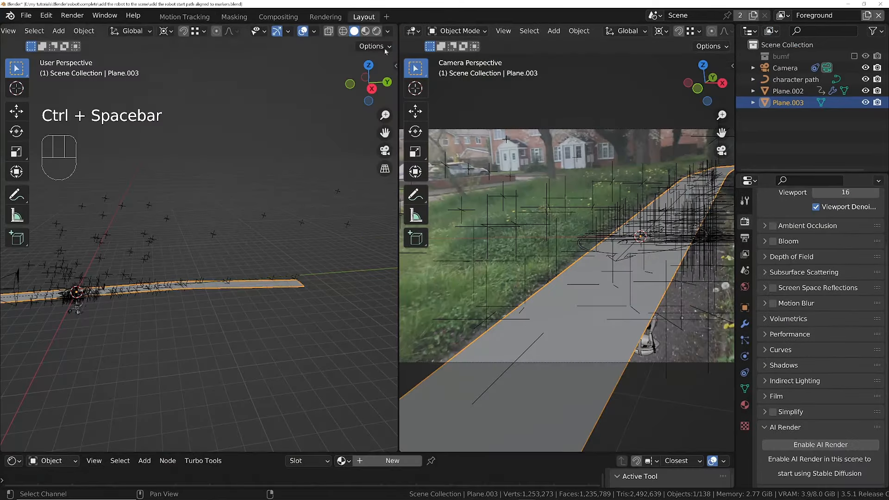
pyautogui.click(795, 79)
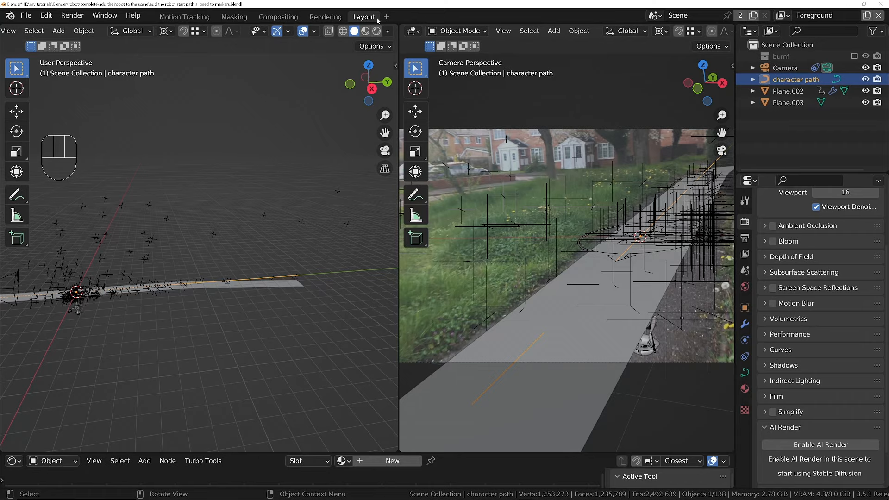
pyautogui.hotkey('ctrl', 'space')
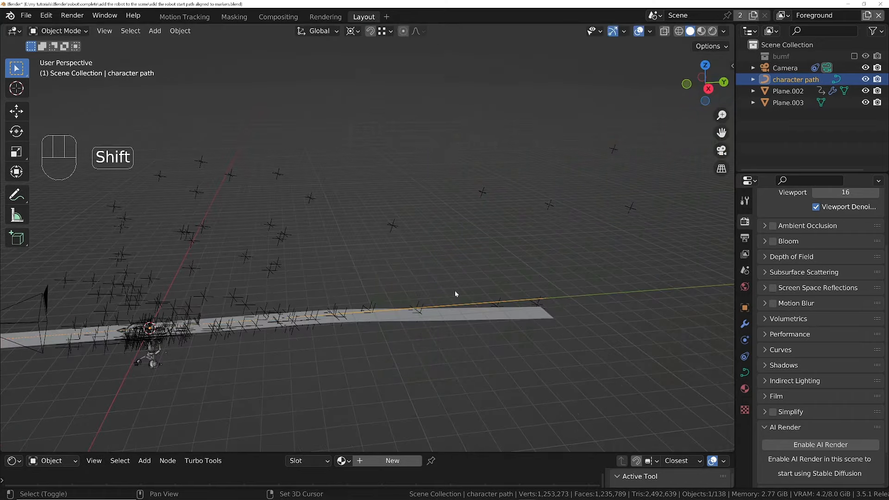
# - Add a Shrinkwrap modifier to the character path with Plane.003 as its target
pyautogui.keyDown('shift'); pyautogui.moveTo(456, 294); pyautogui.dragTo(489, 265, button='middle'); pyautogui.keyUp('shift')
pyautogui.keyDown('ctrl'); pyautogui.moveTo(613, 298); pyautogui.dragTo(627, 274, button='middle'); pyautogui.keyUp('ctrl')
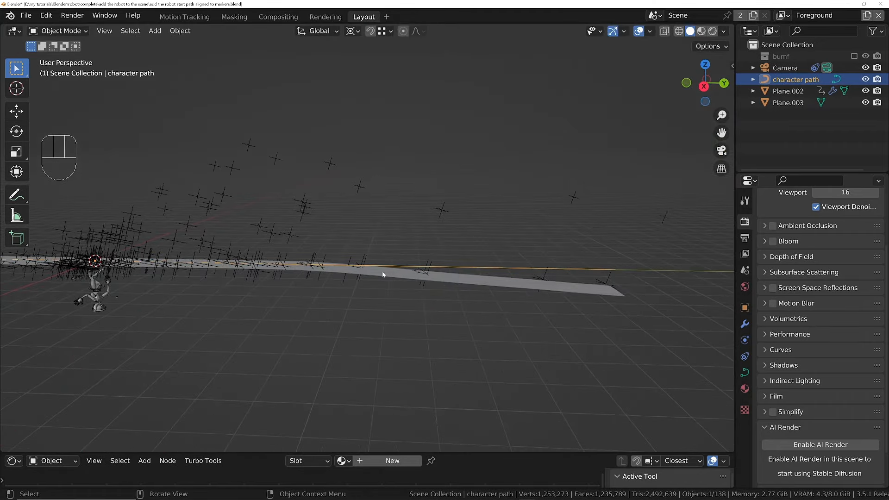
pyautogui.moveTo(582, 290)
pyautogui.mouseDown(button='middle')
pyautogui.moveTo(609, 307)
pyautogui.moveTo(580, 279)
pyautogui.mouseUp(button='middle')
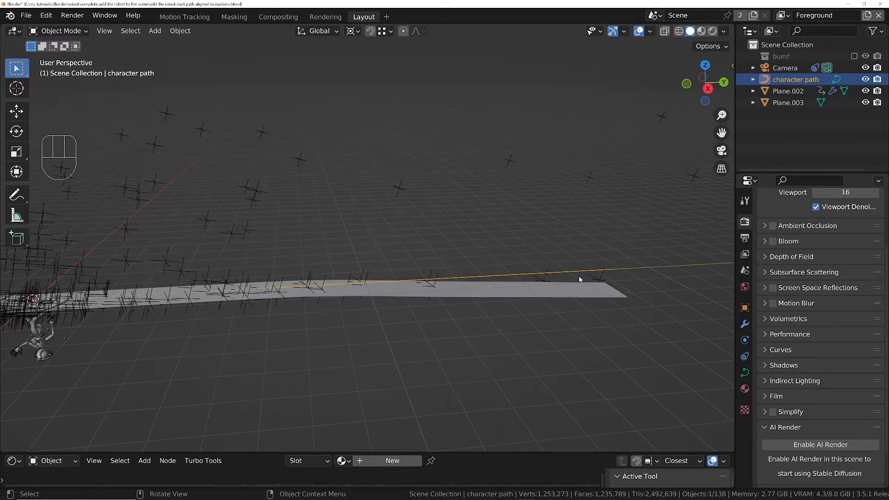
pyautogui.click(744, 324)
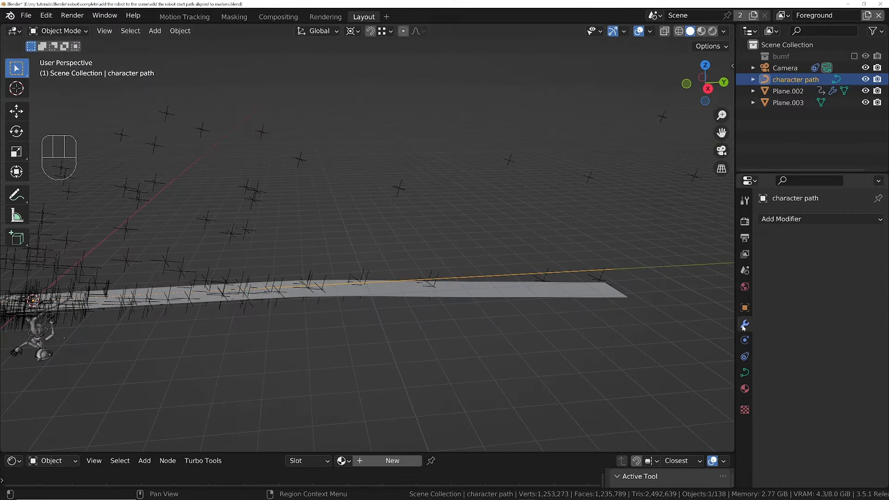
pyautogui.click(788, 219)
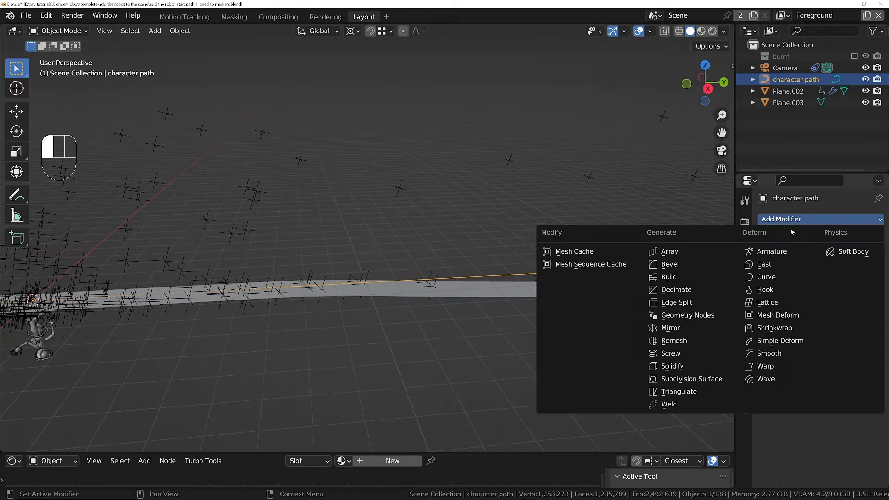
pyautogui.click(770, 328)
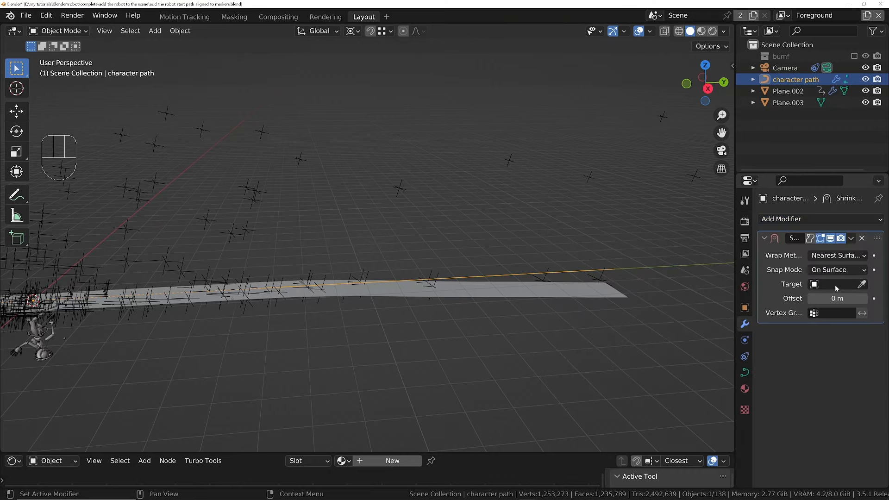
pyautogui.press('e')
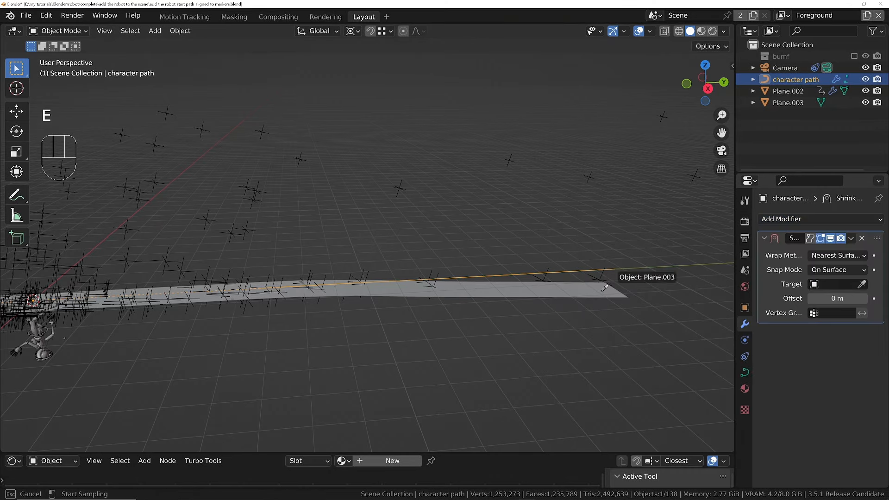
pyautogui.click(592, 285)
# - Select Plane.002 above the robot and hide the motion tracking markers in the perspective view
pyautogui.moveTo(594, 286); pyautogui.dragTo(423, 280, button='middle')
pyautogui.moveTo(601, 246); pyautogui.dragTo(713, 239, button='middle')
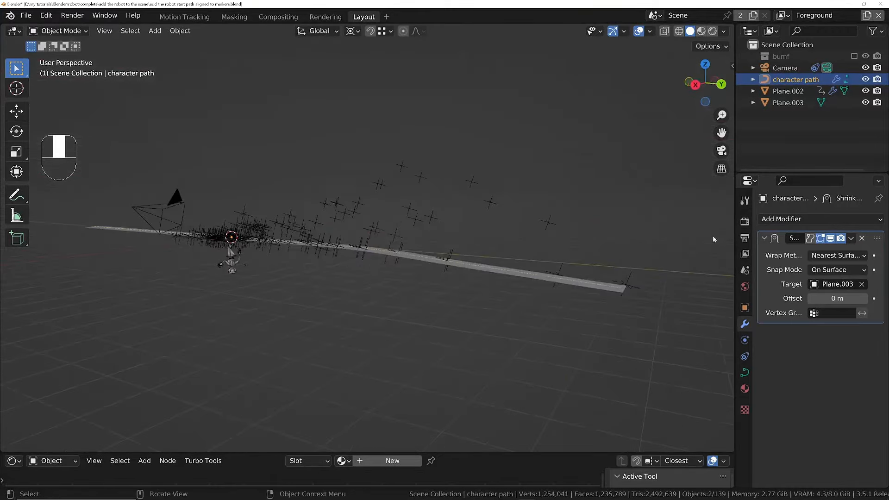
pyautogui.moveTo(273, 211); pyautogui.dragTo(350, 246, button='middle')
pyautogui.keyDown('shift'); pyautogui.moveTo(220, 203); pyautogui.dragTo(423, 199, button='middle'); pyautogui.keyUp('shift')
pyautogui.click(280, 264)
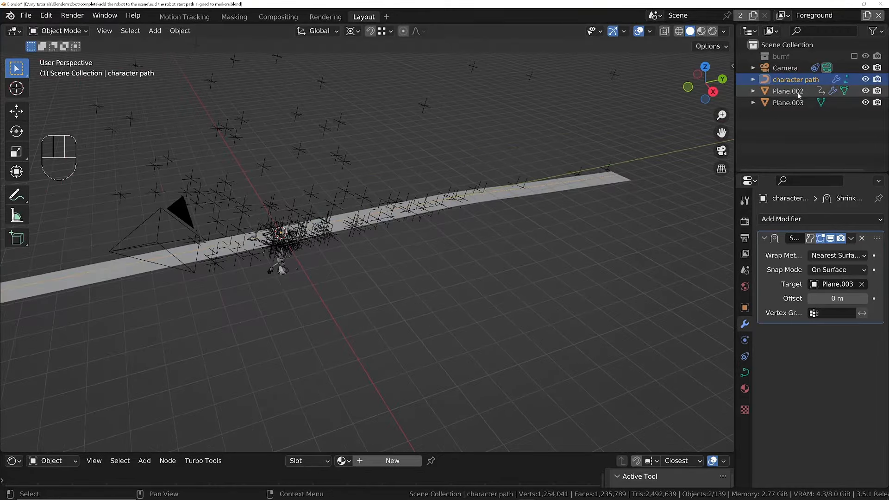
pyautogui.scroll(3, 297, 228)
pyautogui.scroll(4, 297, 229)
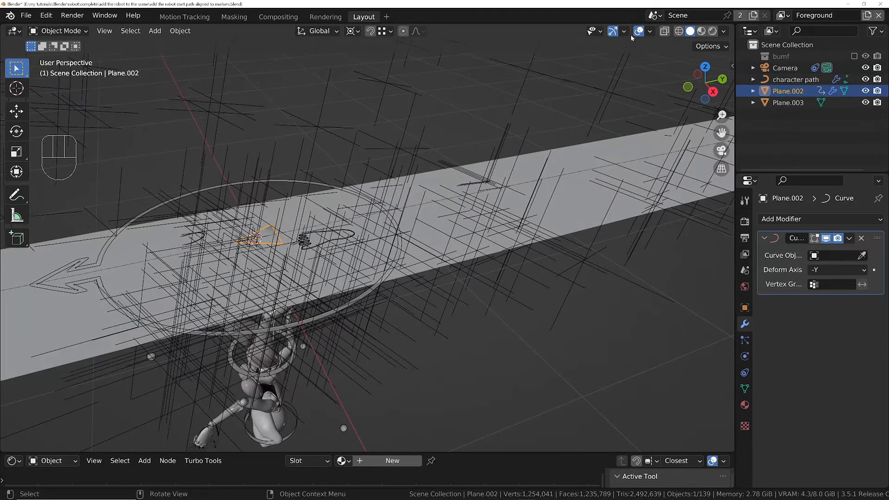
pyautogui.click(649, 31)
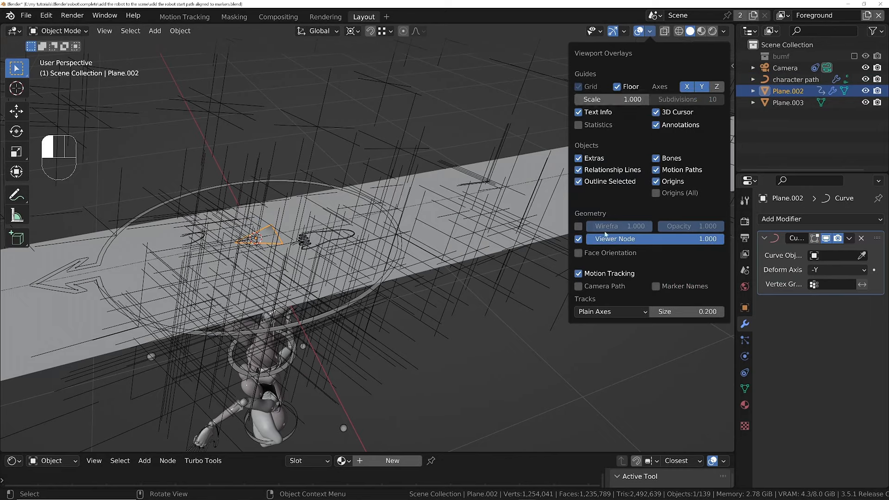
pyautogui.click(580, 274)
# - Rename Plane.002 as triangle
pyautogui.keyDown('ctrl'); pyautogui.moveTo(490, 188); pyautogui.dragTo(544, 204, button='middle'); pyautogui.keyUp('ctrl')
pyautogui.keyDown('ctrl'); pyautogui.moveTo(543, 204); pyautogui.dragTo(545, 180, button='middle'); pyautogui.keyUp('ctrl')
pyautogui.doubleClick(788, 90)
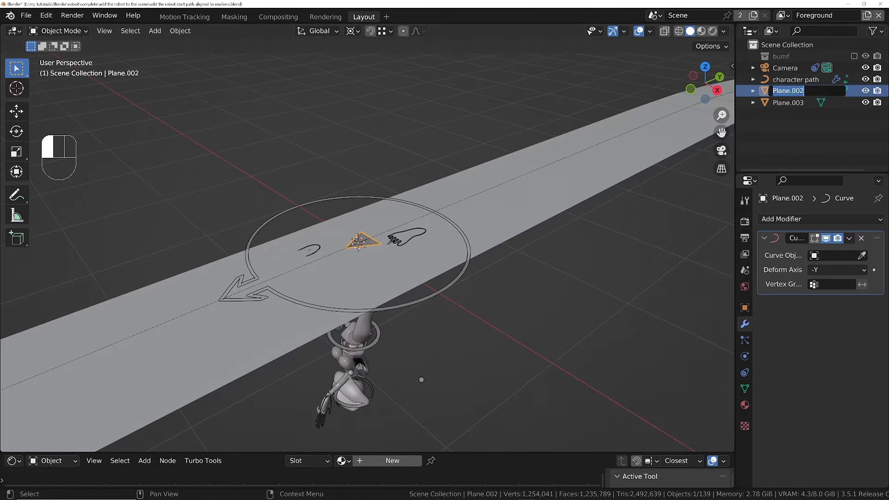
pyautogui.write('triangle')
pyautogui.press('Return')
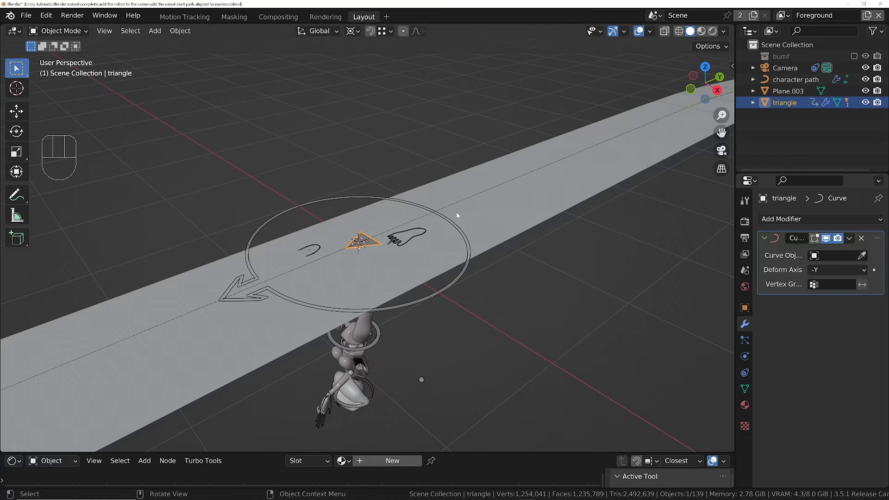
# - Set the character path as the curve object of the triangle's Curve modifier and check where the robot lands
pyautogui.click(840, 251)
pyautogui.click(793, 273)
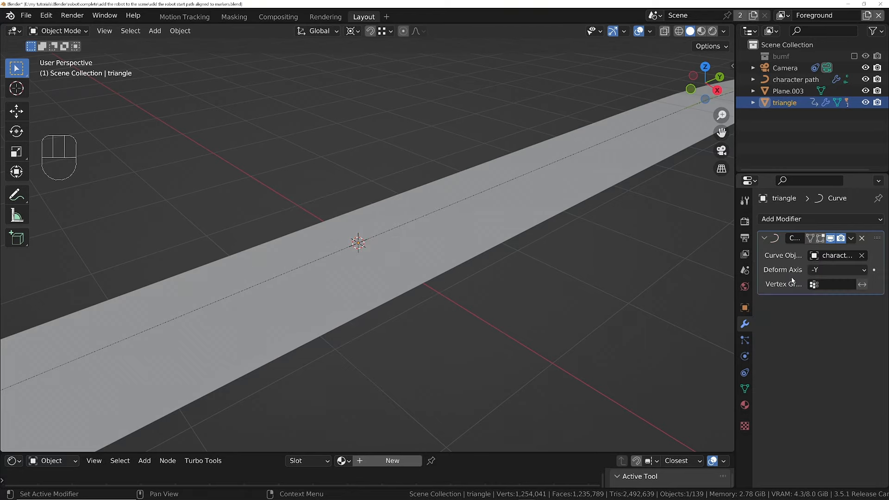
pyautogui.scroll(-4, 593, 160)
pyautogui.keyDown('shift'); pyautogui.moveTo(648, 139); pyautogui.dragTo(387, 263, button='middle'); pyautogui.keyUp('shift')
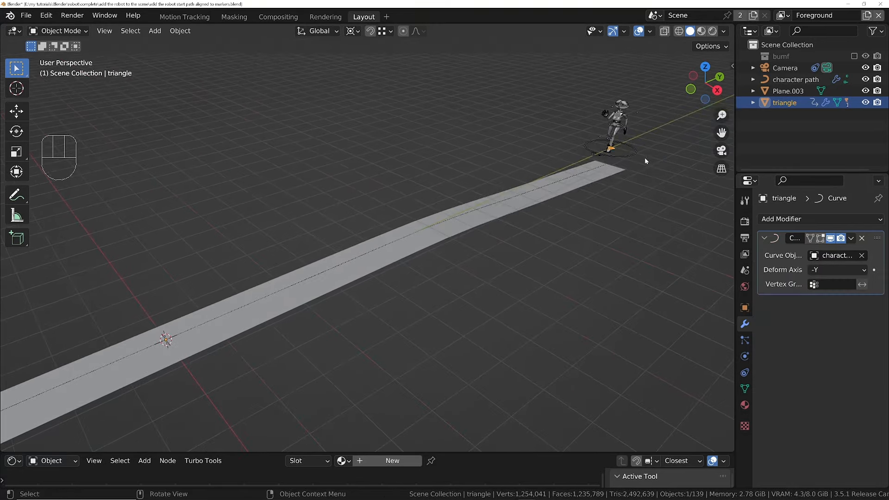
# - Play the robot's walk from a low side view to check its feet against the path, and return to the first frame
pyautogui.scroll(4, 615, 155)
pyautogui.moveTo(615, 155); pyautogui.dragTo(545, 204, button='middle')
pyautogui.press('space')
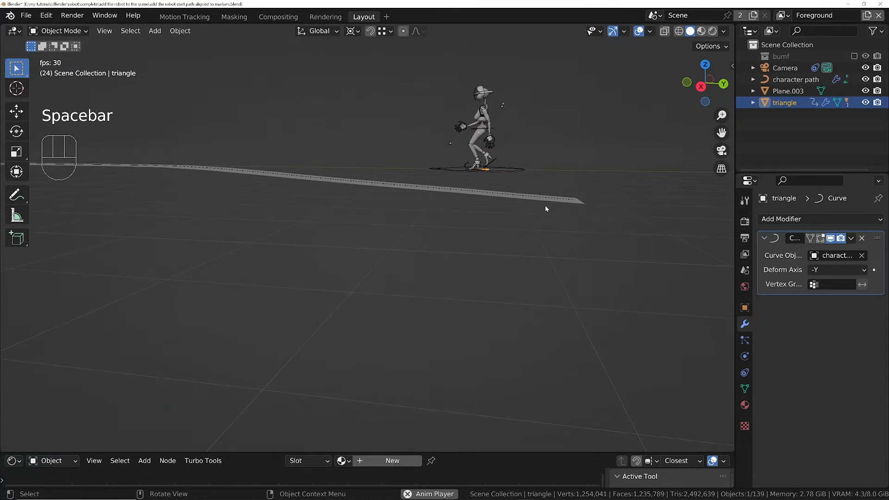
pyautogui.keyDown('shift'); pyautogui.moveTo(361, 153); pyautogui.dragTo(499, 187, button='middle'); pyautogui.keyUp('shift')
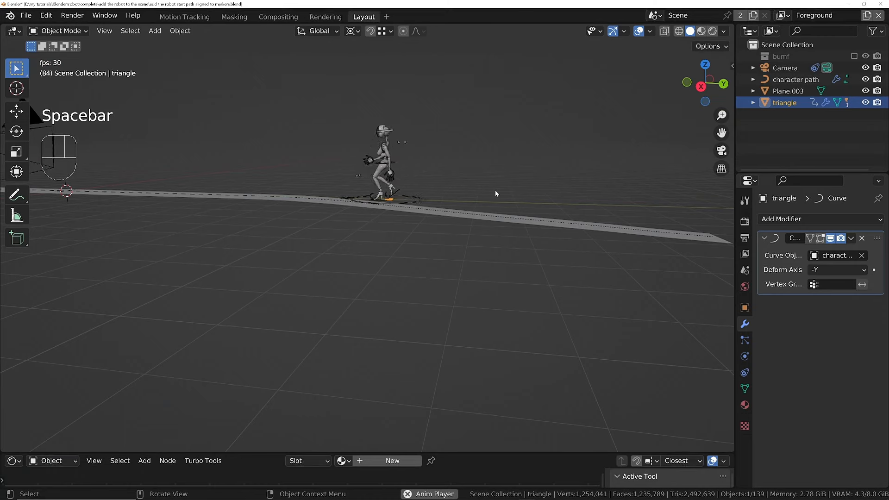
pyautogui.press('space')
pyautogui.hotkey('shift', 'Left')
pyautogui.keyDown('shift'); pyautogui.moveTo(532, 202); pyautogui.dragTo(570, 241, button='middle'); pyautogui.keyUp('shift')
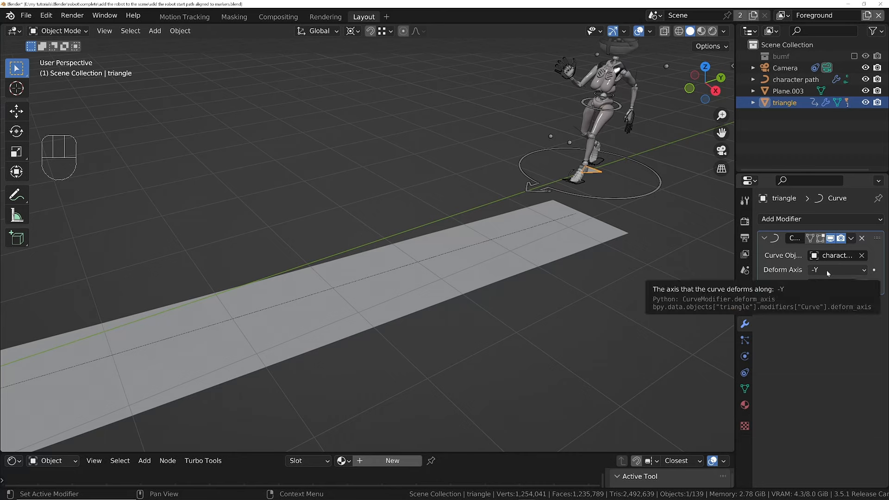
pyautogui.click(536, 225)
pyautogui.press('Tab')
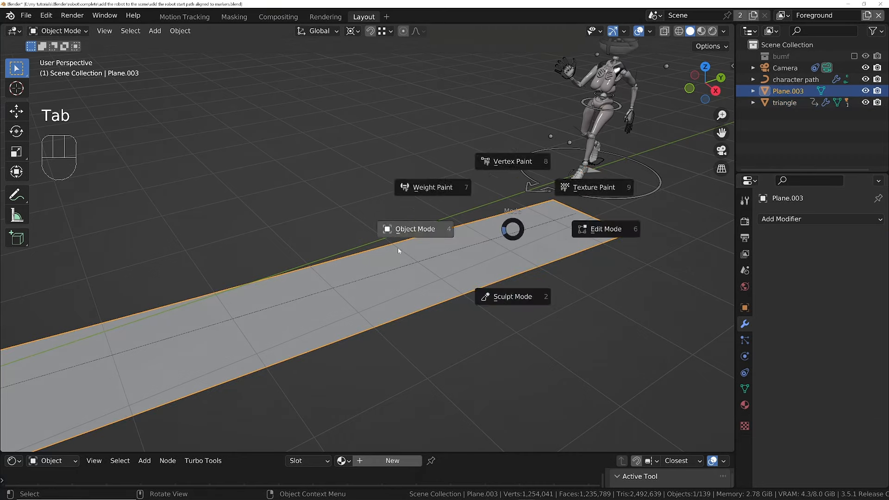
pyautogui.click(493, 244)
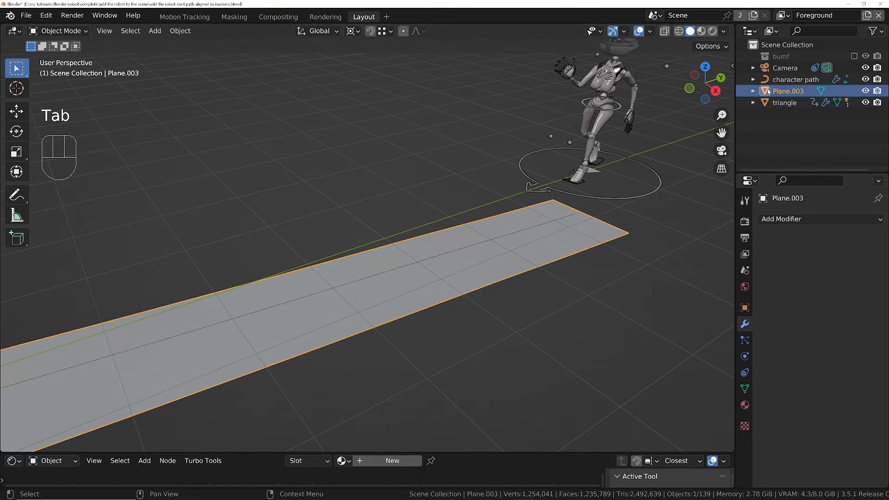
# - Apply the Shrinkwrap modifier on the character path and play the robot's walk along the pavement
pyautogui.click(796, 79)
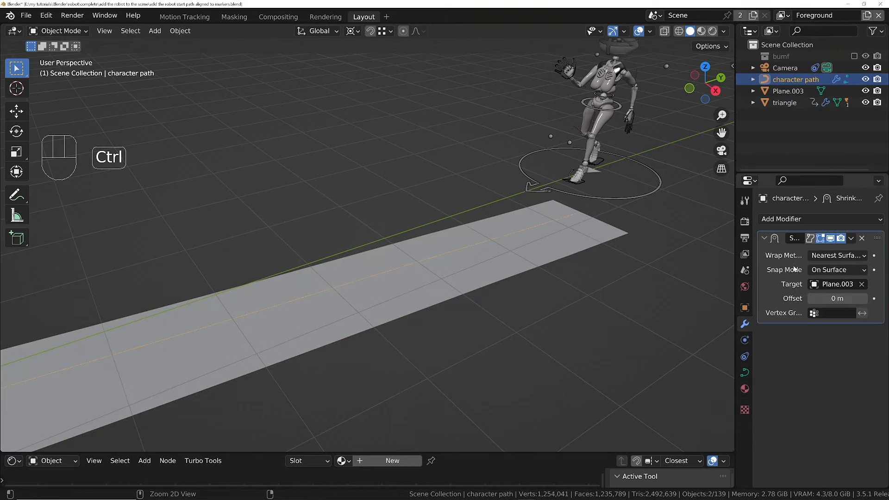
pyautogui.hotkey('ctrl', 'a')
pyautogui.moveTo(605, 240); pyautogui.dragTo(571, 235, button='middle')
pyautogui.press('space')
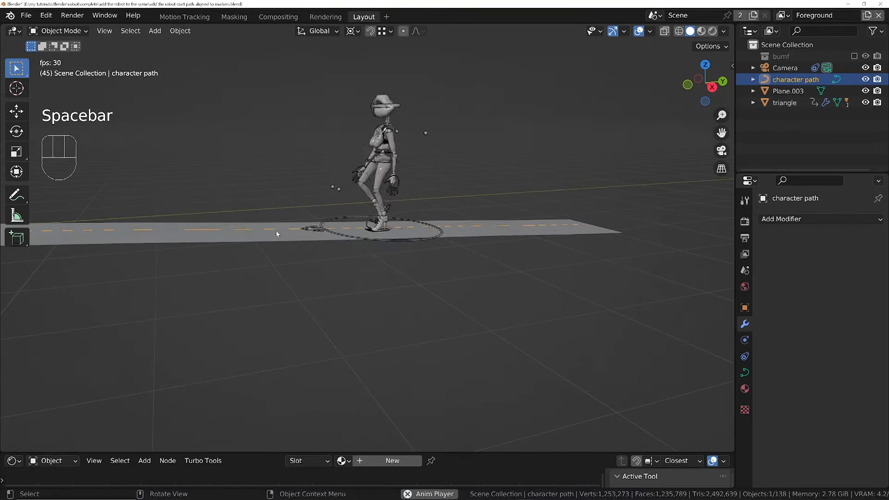
pyautogui.press('space')
# - Play the robot's walk from the first frame through the camera view
pyautogui.press('KP_0')
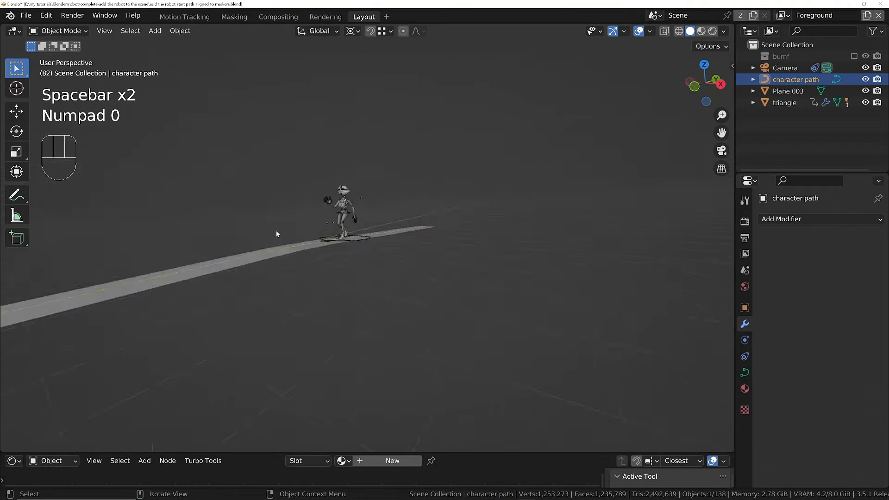
pyautogui.hotkey('shift', 'Left')
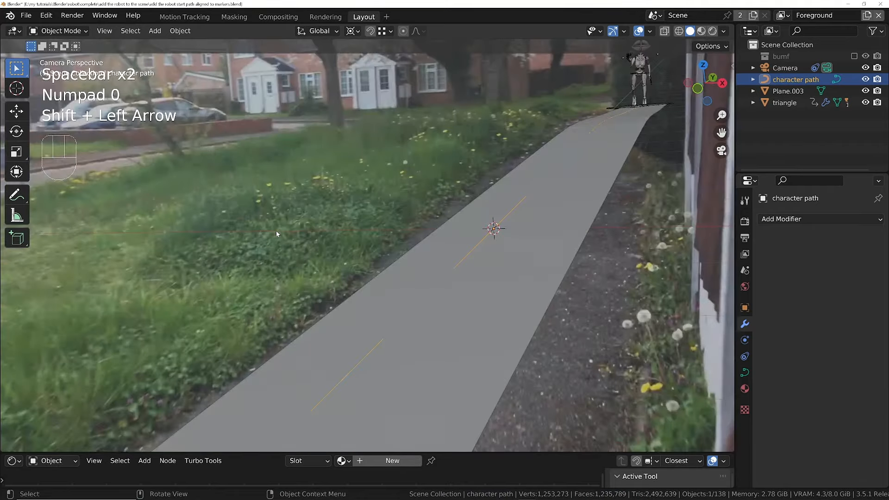
pyautogui.press('space')
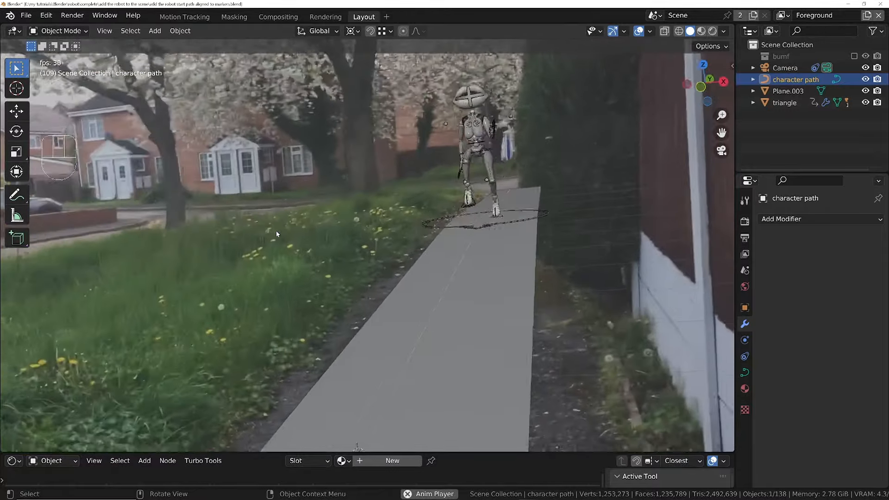
pyautogui.press('space')
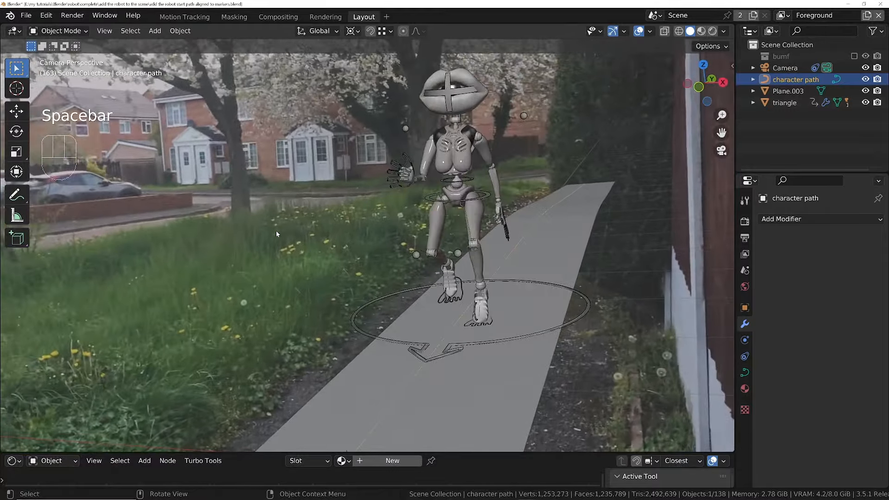
# - Rename Plane.003 as PAVEMENT and hide it in the viewport
pyautogui.doubleClick(787, 91)
pyautogui.write('PAVE')
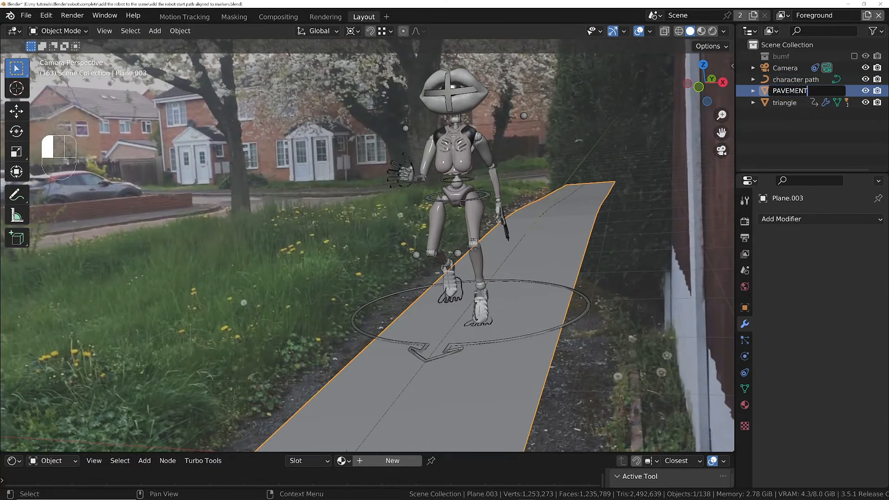
pyautogui.write('MENT')
pyautogui.press('Return')
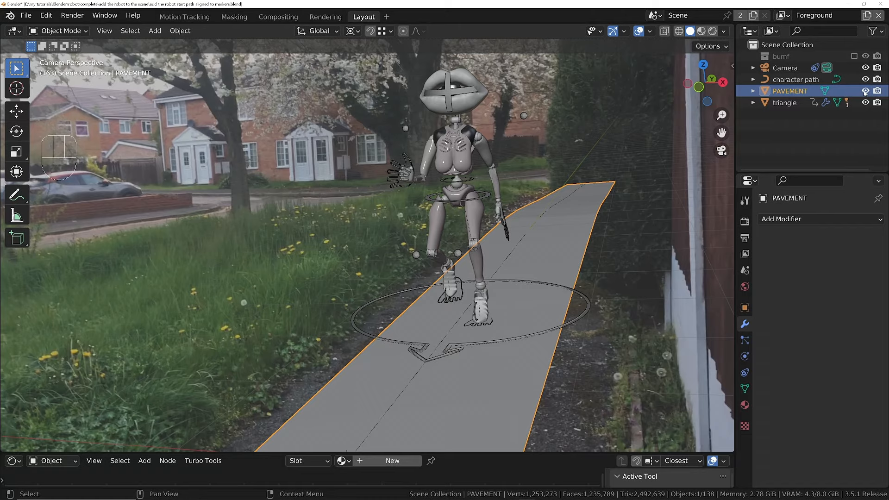
pyautogui.click(865, 92)
# - Review the walk through the camera with the pavement hidden, show the whole camera frame, and return to the first frame
pyautogui.hotkey('shift', 'Left')
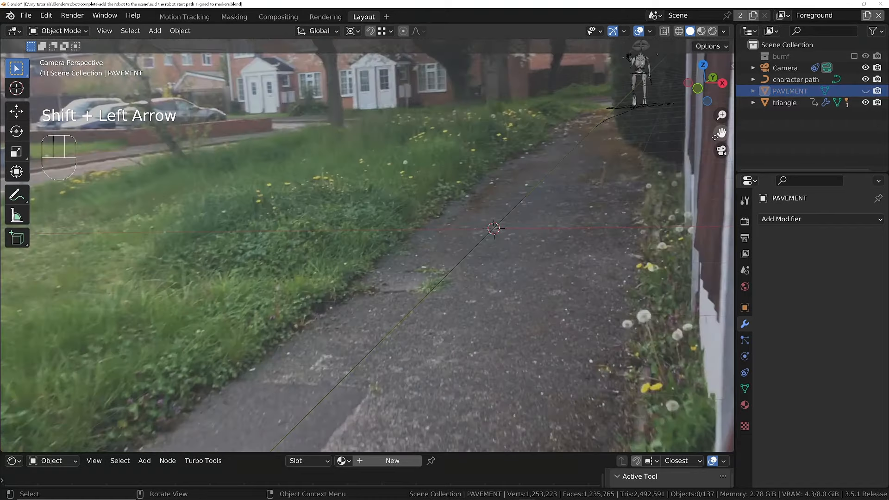
pyautogui.press('space')
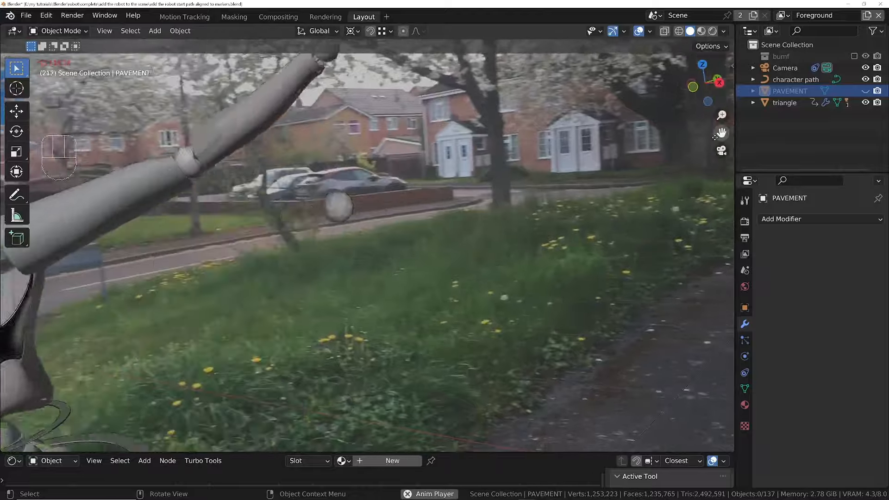
pyautogui.press('space')
pyautogui.hotkey('shift', 'Left')
pyautogui.press('space')
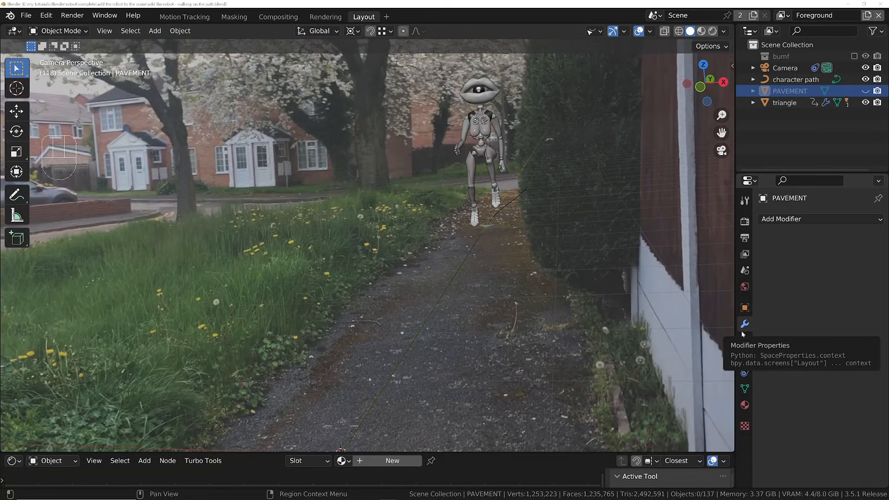
pyautogui.scroll(-4, 479, 184)
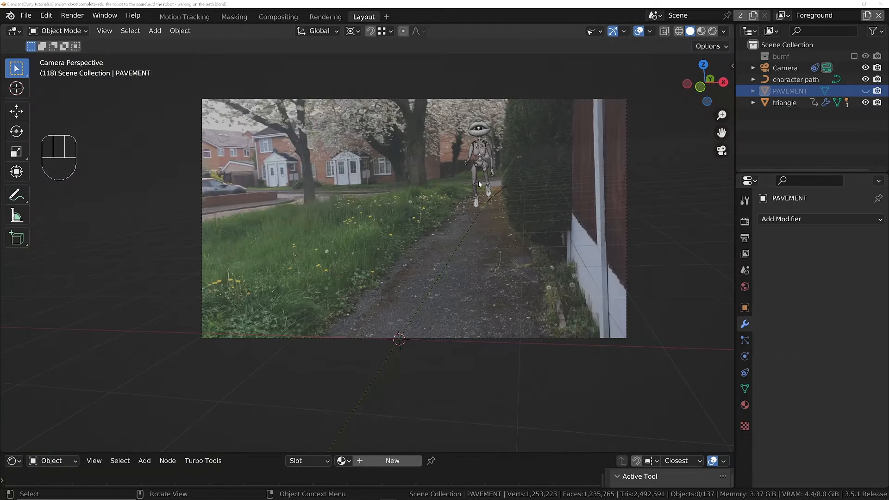
pyautogui.press('space')
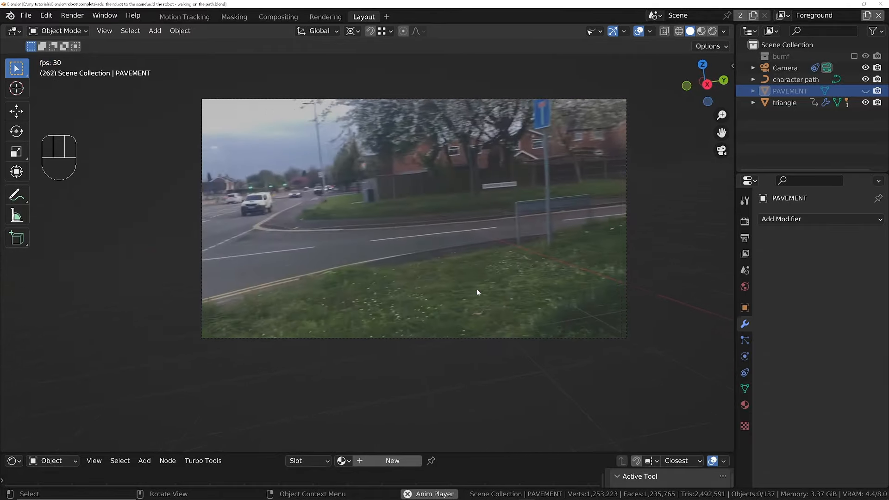
pyautogui.press('space')
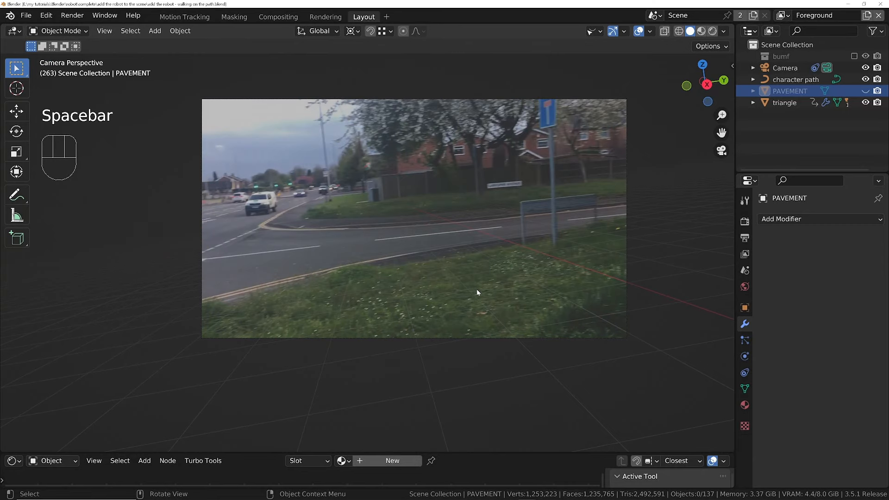
pyautogui.hotkey('shift', 'Left')
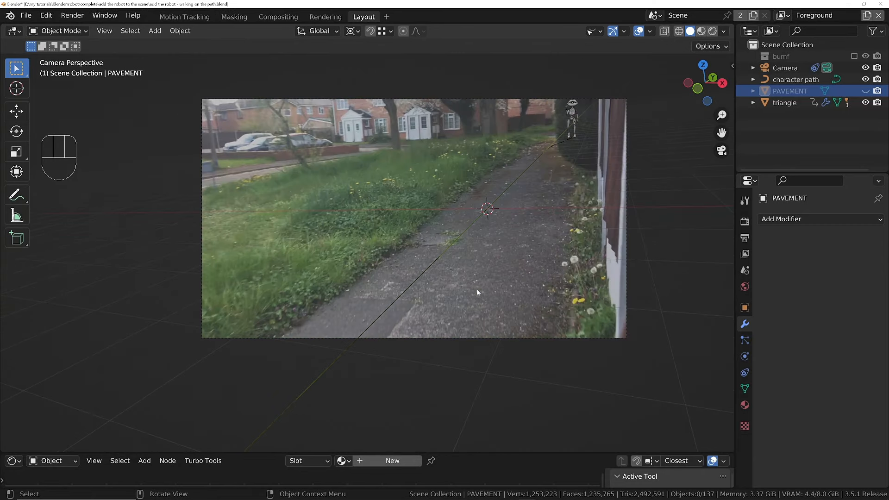
# - Add a new Animation workspace from the General presets
pyautogui.hotkey('ctrl', 'space')
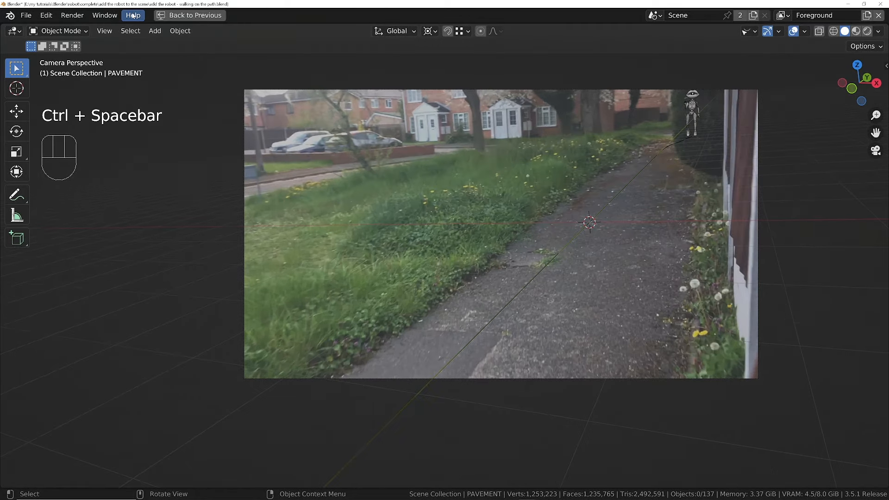
pyautogui.hotkey('ctrl', 'space')
pyautogui.click(386, 17)
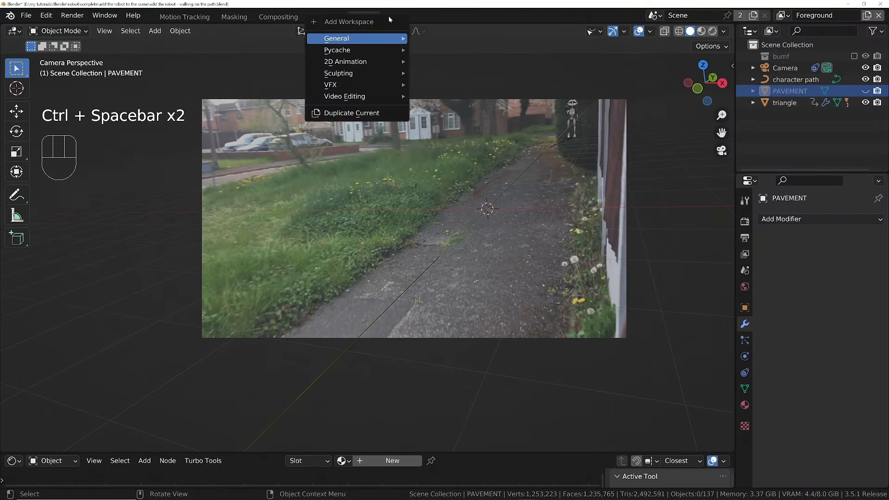
pyautogui.moveTo(370, 38)
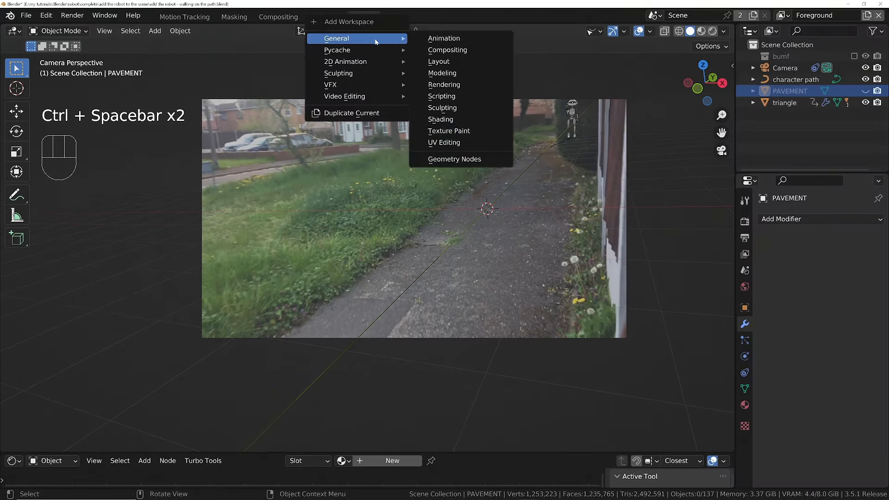
pyautogui.click(455, 36)
# - Split the Dope Sheet area in two and change the lower half to the Nonlinear Animation editor
pyautogui.keyDown('shift'); pyautogui.moveTo(547, 197); pyautogui.dragTo(504, 215, button='middle'); pyautogui.keyUp('shift')
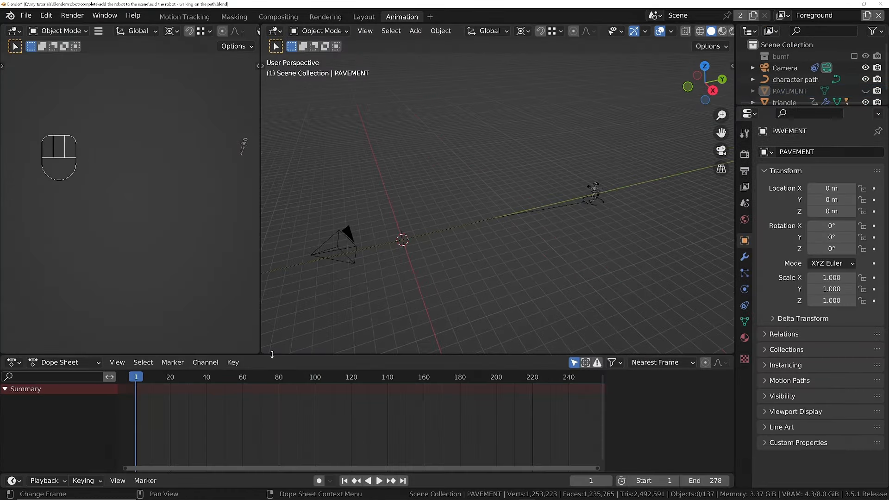
pyautogui.moveTo(272, 354); pyautogui.dragTo(12, 353)
pyautogui.click(13, 355)
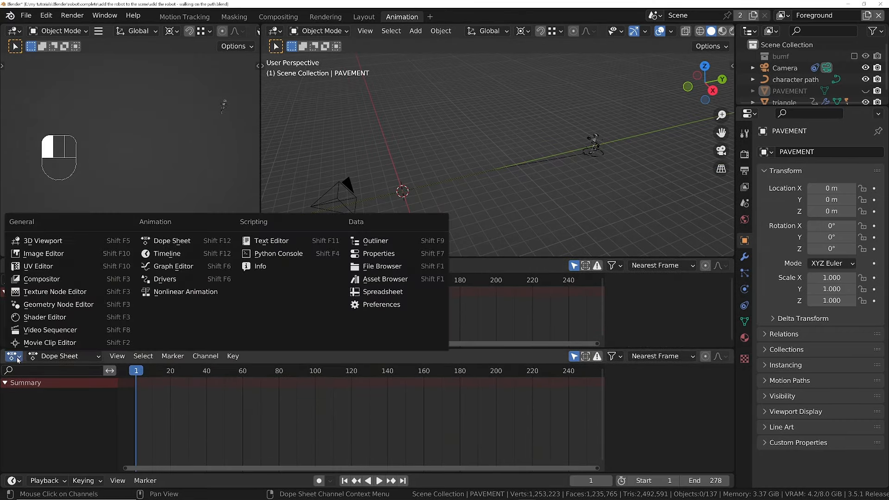
pyautogui.click(189, 292)
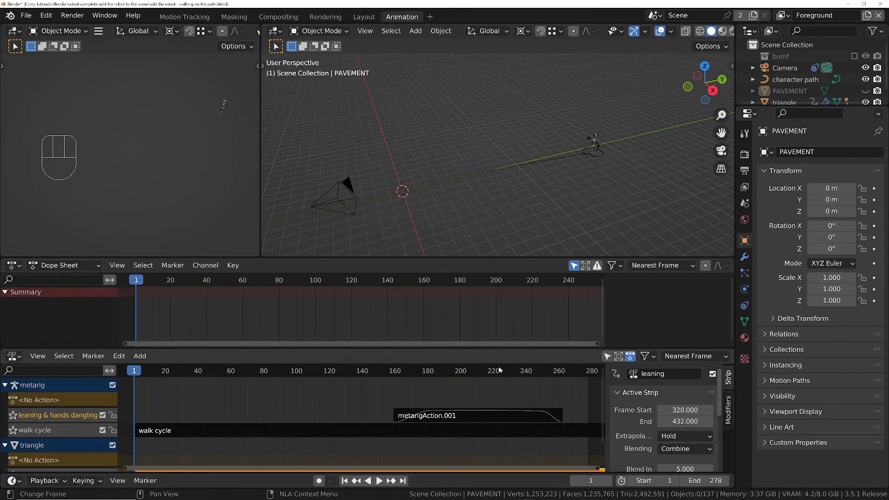
# - Mute the metarig's leaning & hands dangling track and play the walk through the camera view
pyautogui.click(102, 416)
pyautogui.press('space')
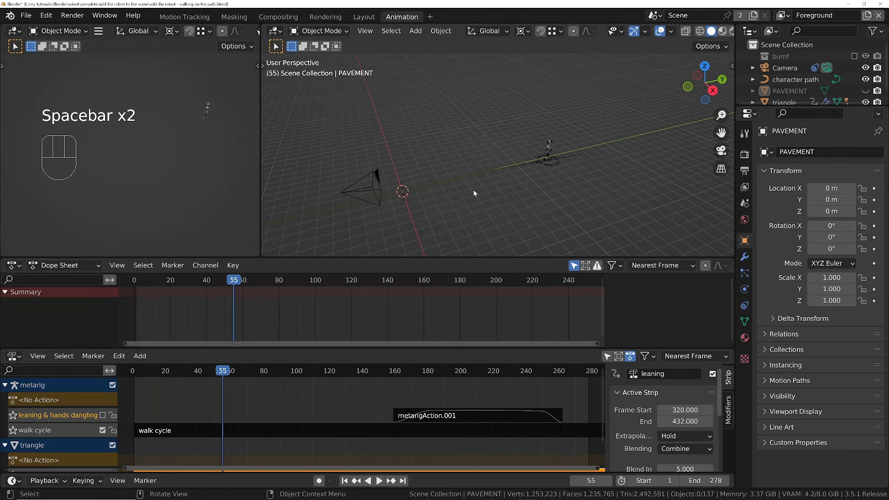
pyautogui.moveTo(474, 190); pyautogui.dragTo(555, 157, button='middle')
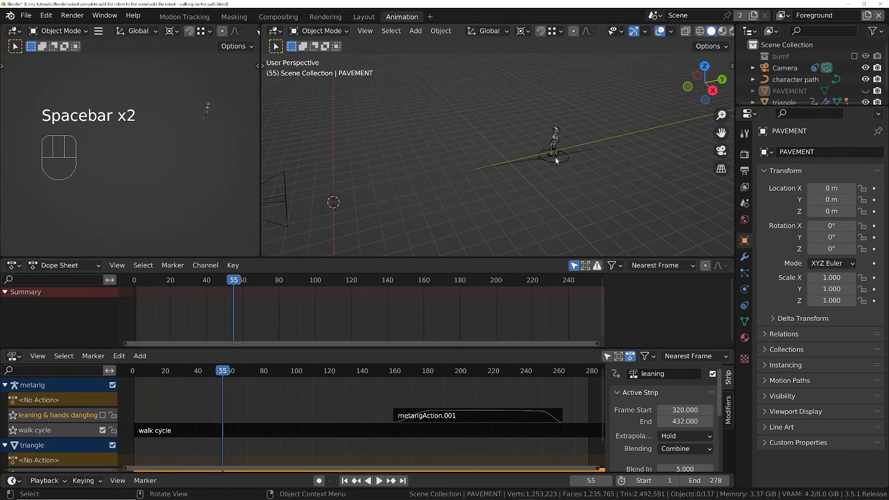
pyautogui.press('KP_0')
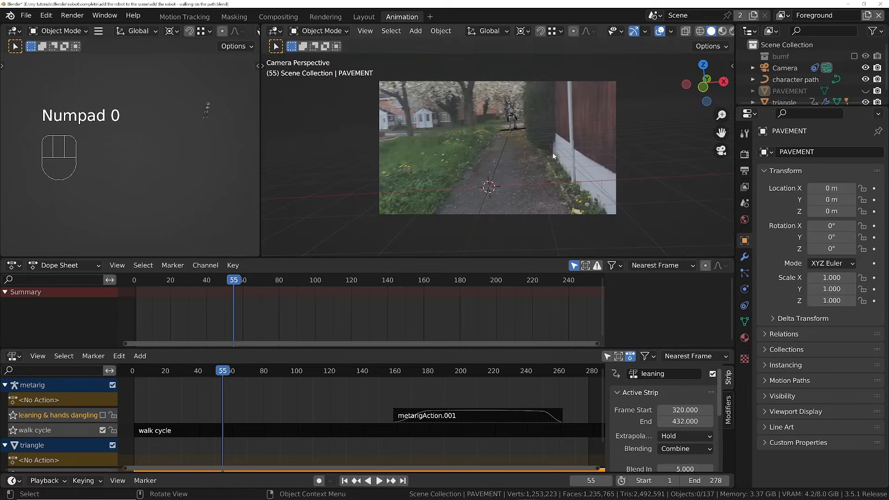
pyautogui.press('space')
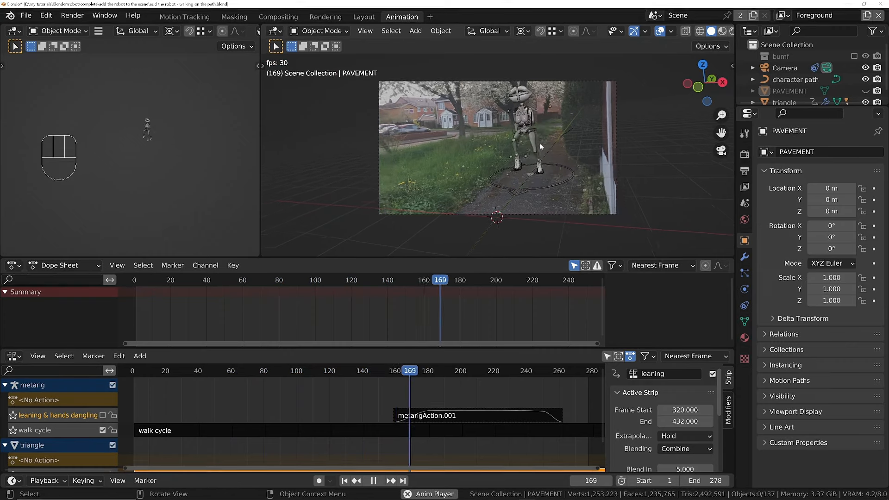
pyautogui.press('space')
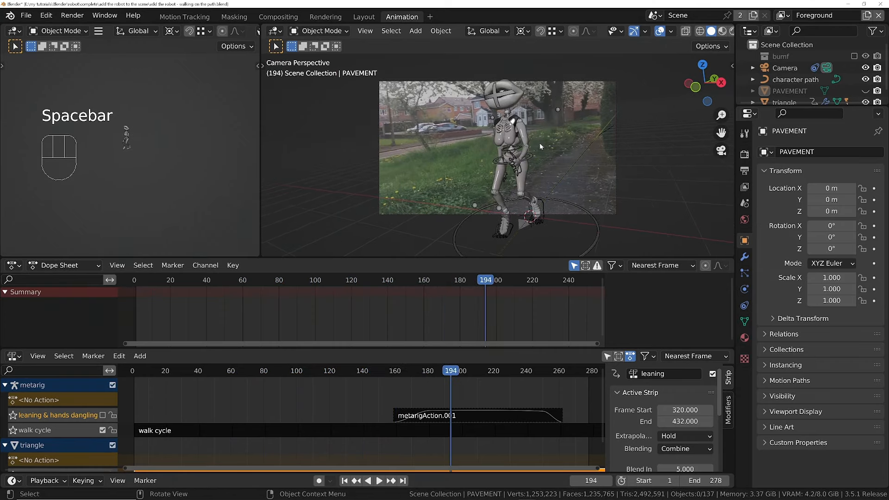
# - Set the metarig's walk speed custom property to 0.72
pyautogui.click(595, 241)
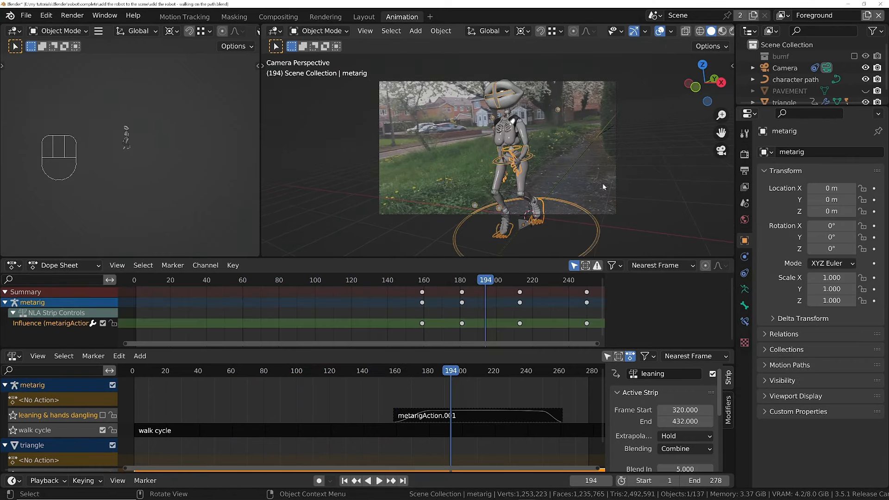
pyautogui.press('n')
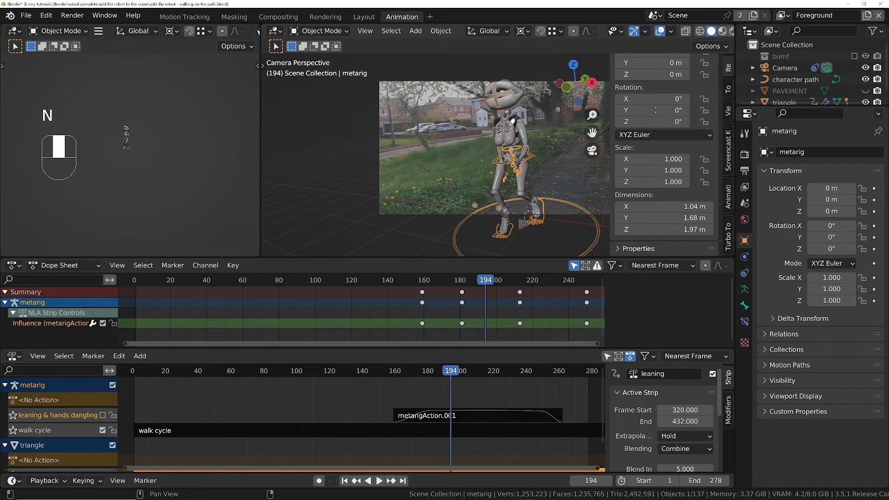
pyautogui.scroll(-2, 653, 196)
pyautogui.scroll(-2, 654, 196)
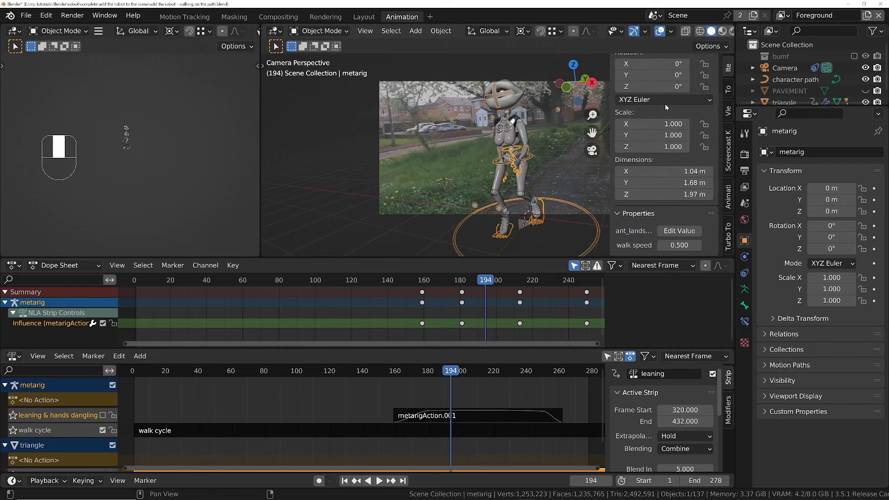
pyautogui.click(679, 245)
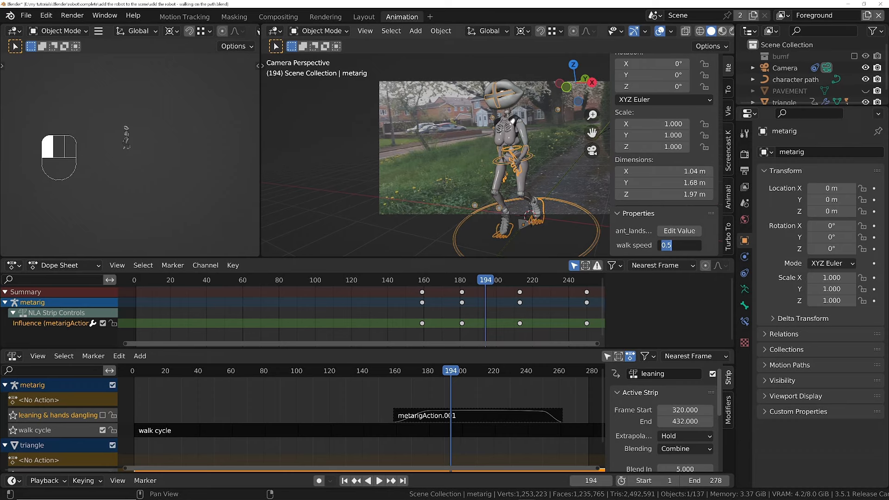
pyautogui.write('0.72')
pyautogui.press('Return')
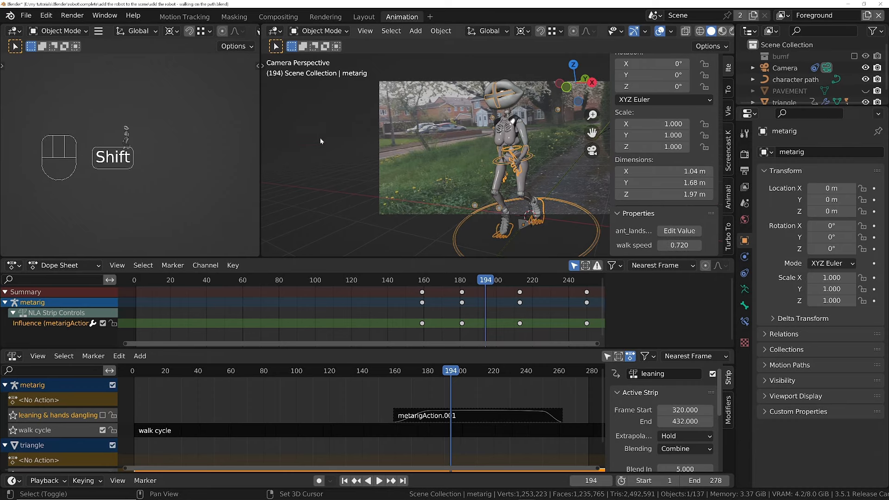
# - Play the walk from the first frame in a maximized camera view, then restore the animation layout
pyautogui.hotkey('shift', 'Left')
pyautogui.hotkey('ctrl', 'space')
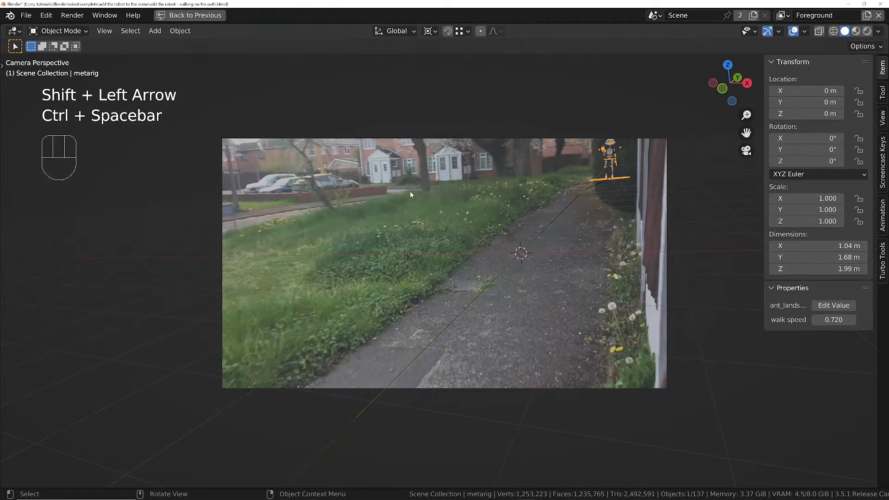
pyautogui.press('space')
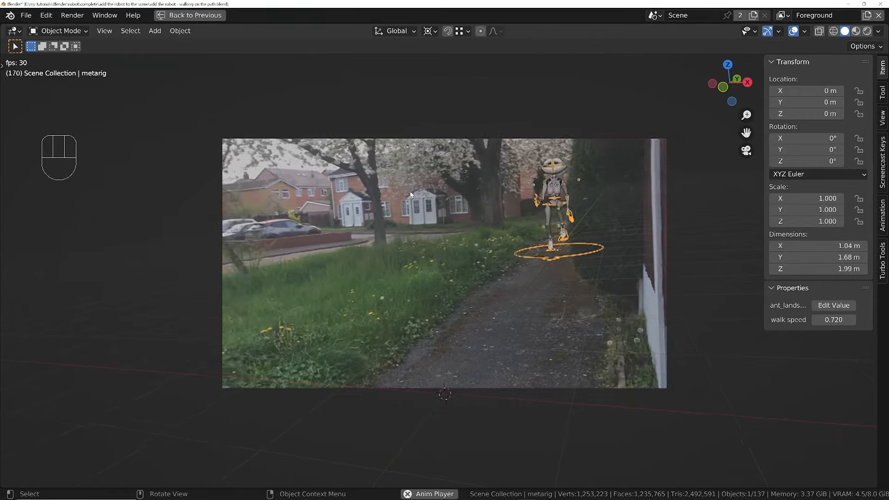
pyautogui.press('space')
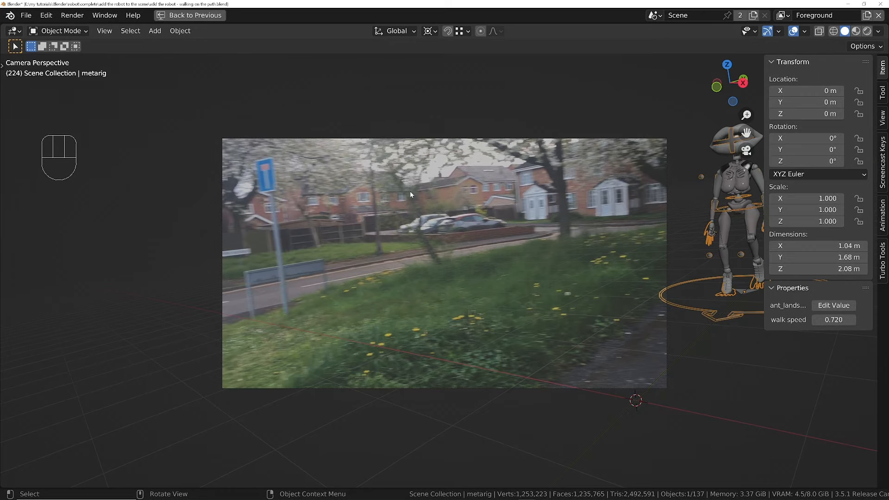
pyautogui.hotkey('ctrl', 'space')
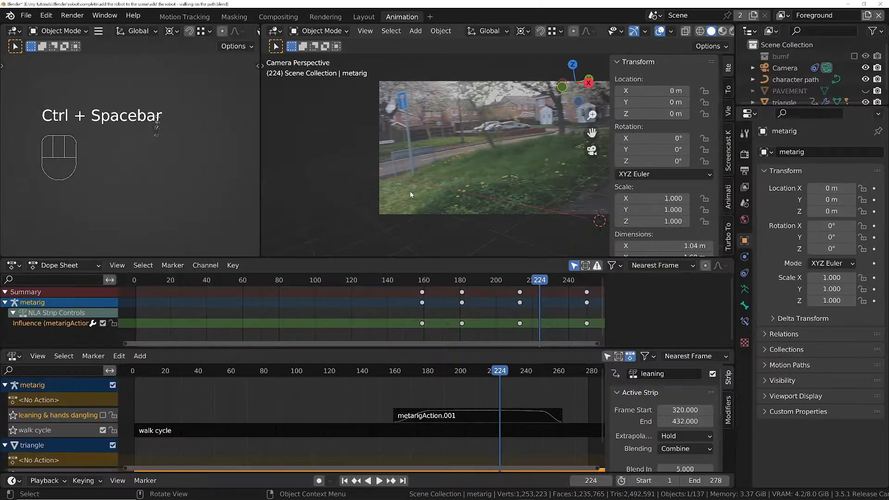
# - Show only the triangle at the robot's feet in the Nonlinear Animation editor and open its character move strip for tweaking
pyautogui.keyDown('shift'); pyautogui.moveTo(551, 145); pyautogui.dragTo(444, 146, button='middle'); pyautogui.keyUp('shift')
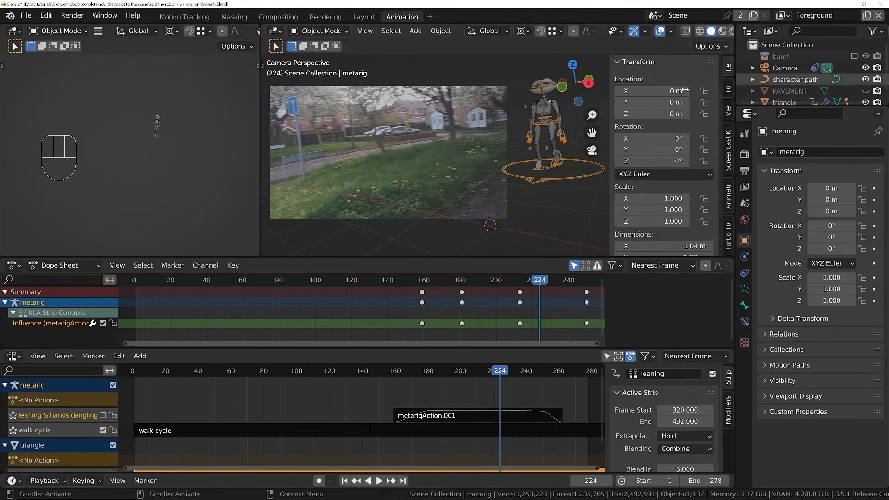
pyautogui.click(548, 169)
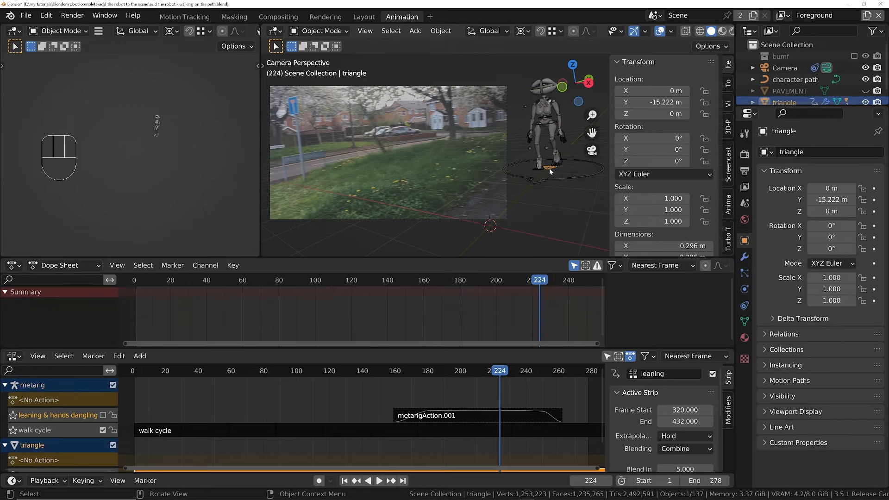
pyautogui.moveTo(800, 106); pyautogui.dragTo(801, 212)
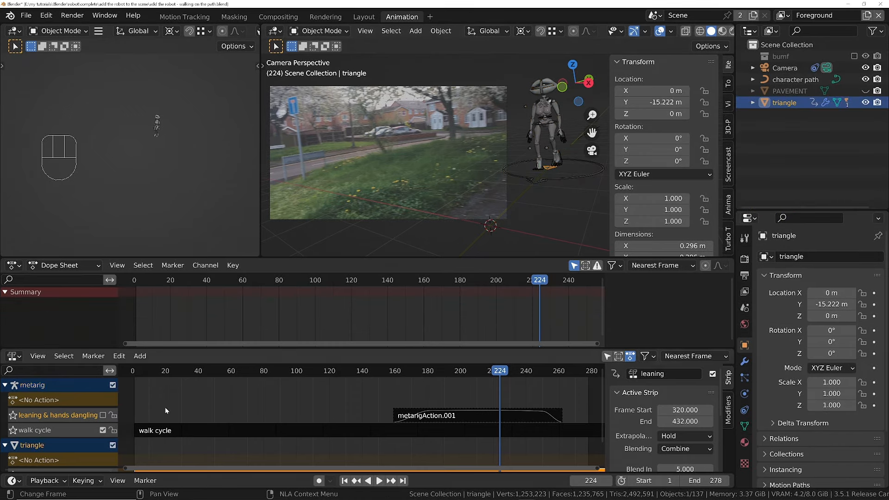
pyautogui.click(606, 356)
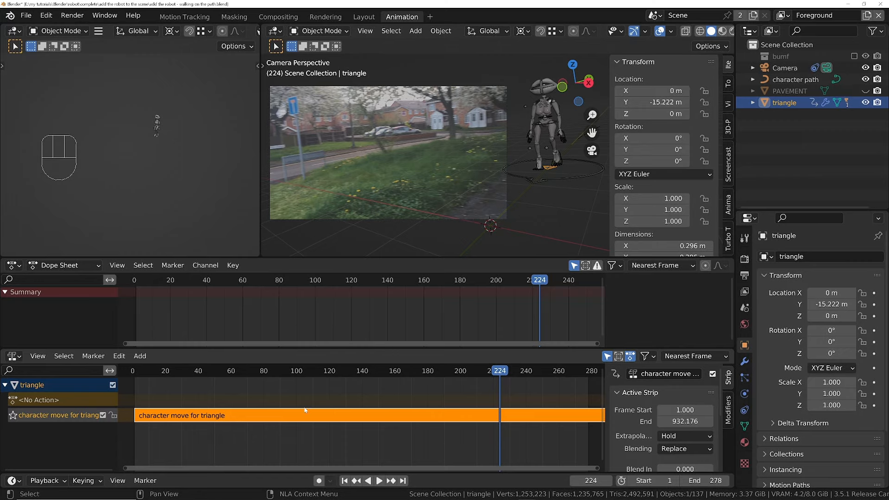
pyautogui.press('Tab')
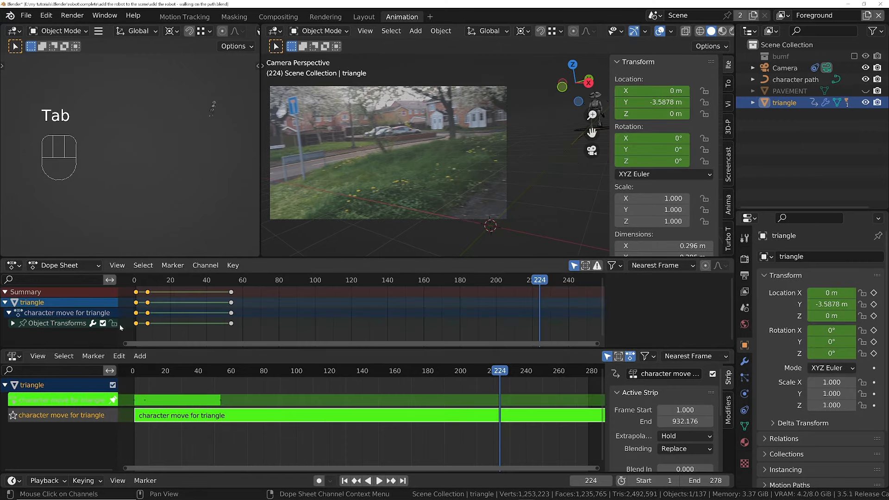
# - In the Graph Editor, lower both of the triangle's Y Location keyframes by about 16 and play the shot
pyautogui.hotkey('ctrl', 'Tab')
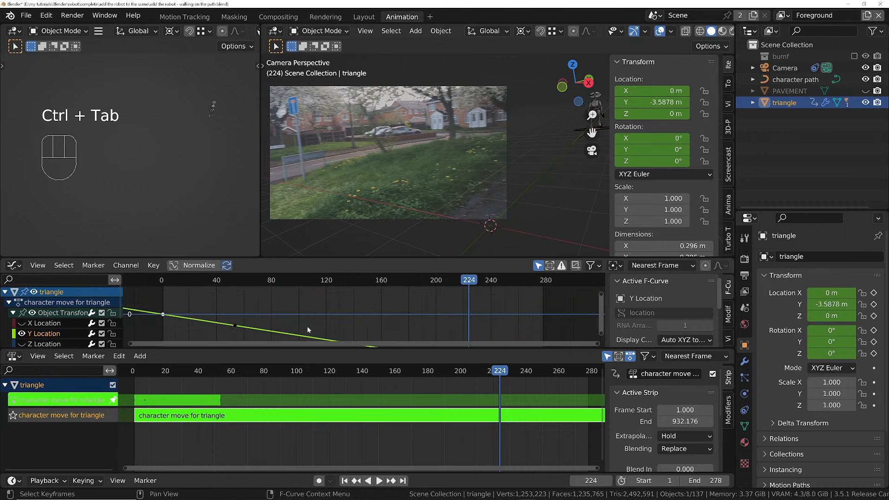
pyautogui.moveTo(319, 348); pyautogui.dragTo(321, 409)
pyautogui.keyDown('ctrl'); pyautogui.moveTo(320, 338); pyautogui.dragTo(315, 368, button='middle'); pyautogui.keyUp('ctrl')
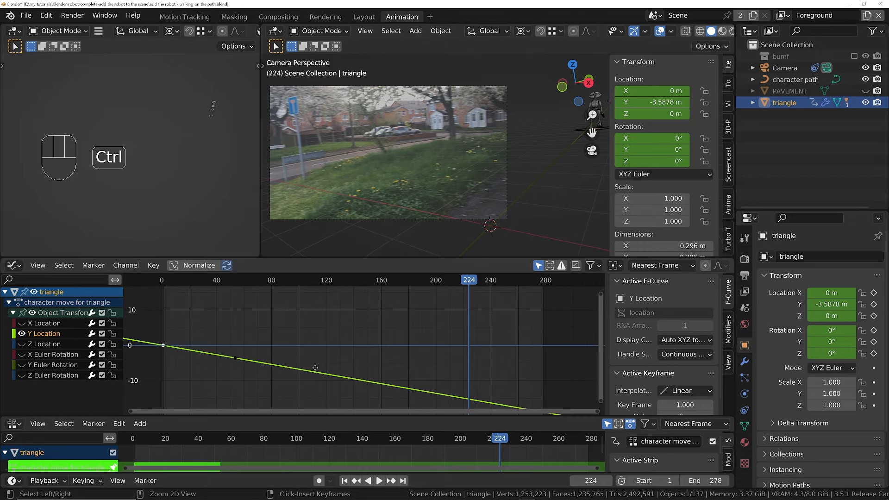
pyautogui.keyDown('ctrl'); pyautogui.moveTo(315, 368); pyautogui.dragTo(333, 367, button='middle'); pyautogui.keyUp('ctrl')
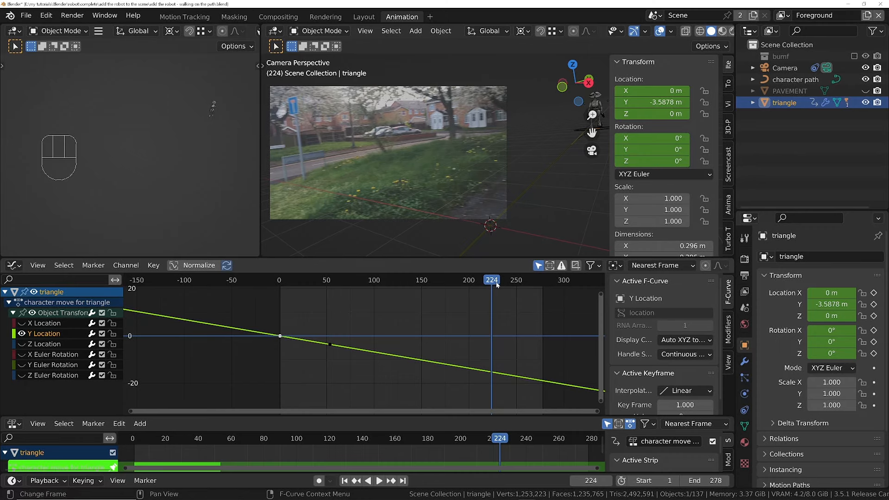
pyautogui.moveTo(228, 318); pyautogui.dragTo(343, 368)
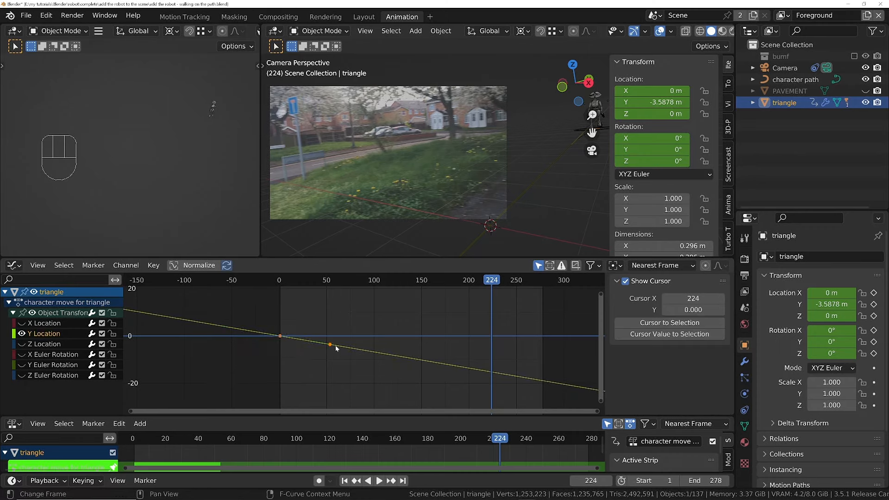
pyautogui.scroll(1, 335, 339)
pyautogui.press('g')
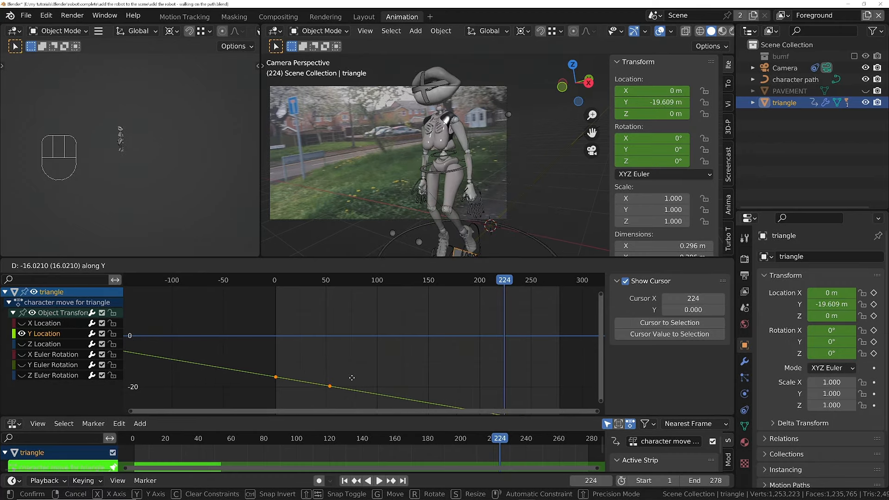
pyautogui.click(352, 379)
pyautogui.press('space')
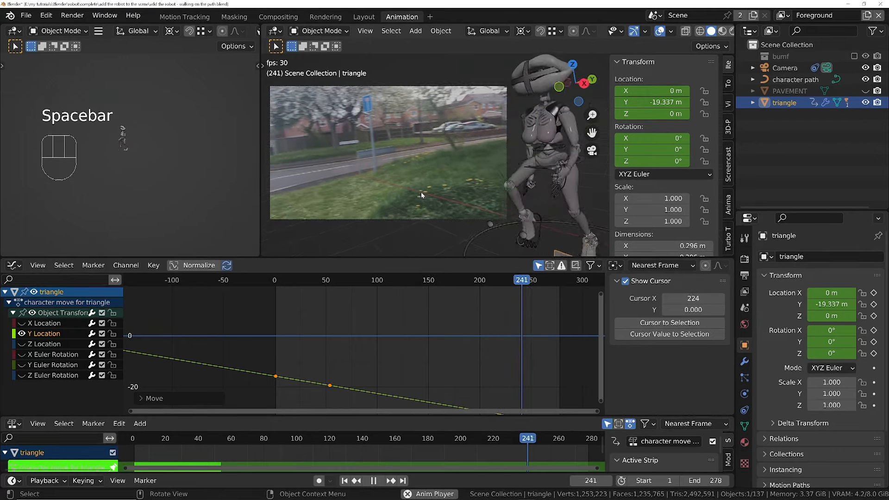
pyautogui.press('space')
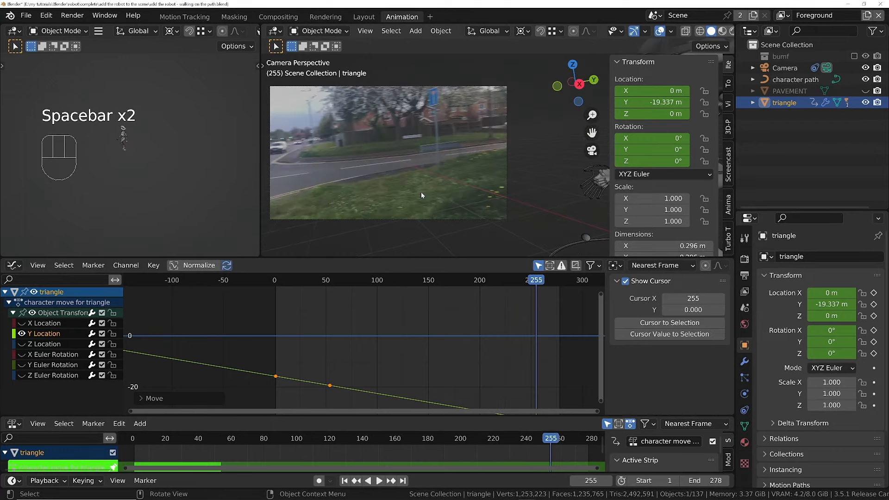
# - Leave tweak mode, turn off the strip's Sync Length, and extend its action clip end to frame 415.602
pyautogui.press('Tab')
pyautogui.scroll(-2, 405, 356)
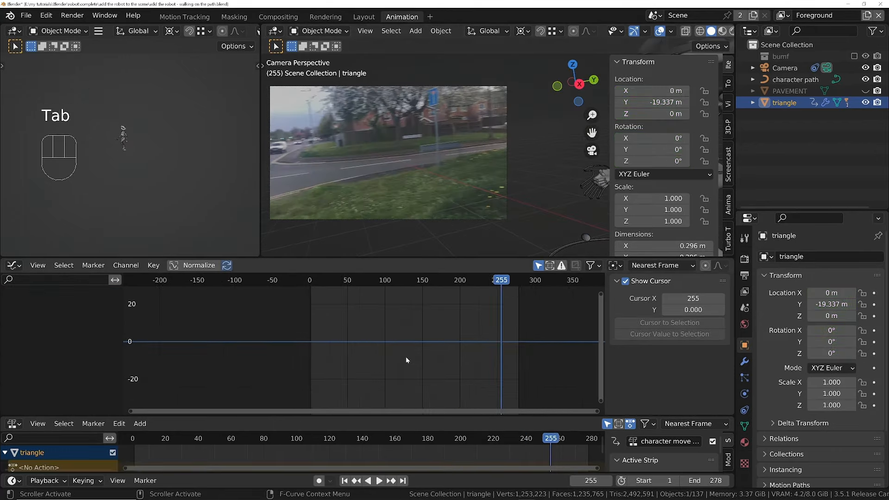
pyautogui.moveTo(397, 414); pyautogui.dragTo(407, 324)
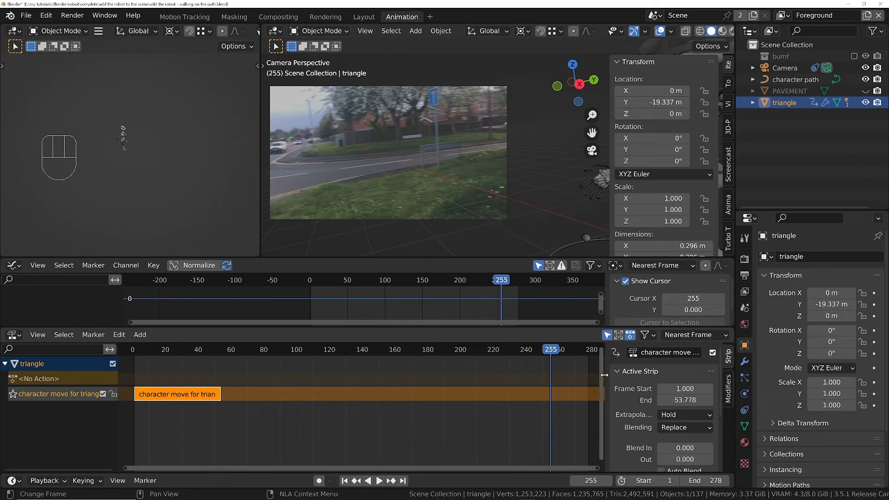
pyautogui.scroll(-5, 637, 439)
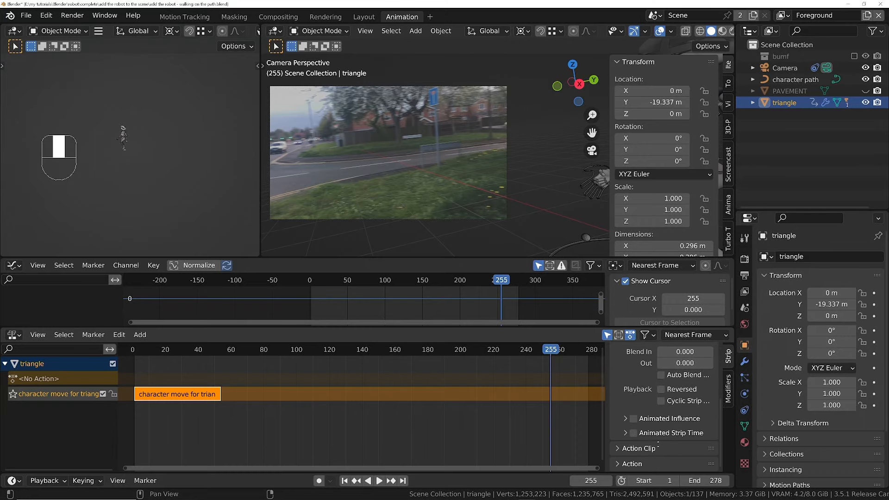
pyautogui.scroll(-4, 627, 452)
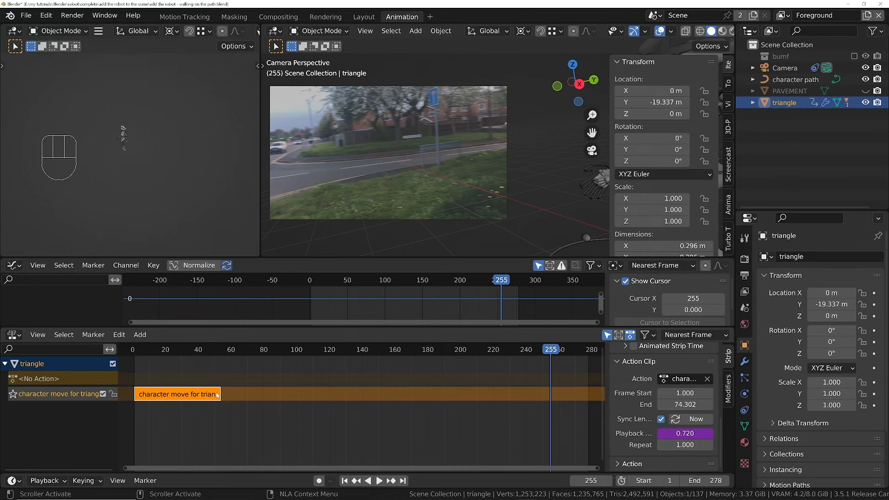
pyautogui.click(119, 334)
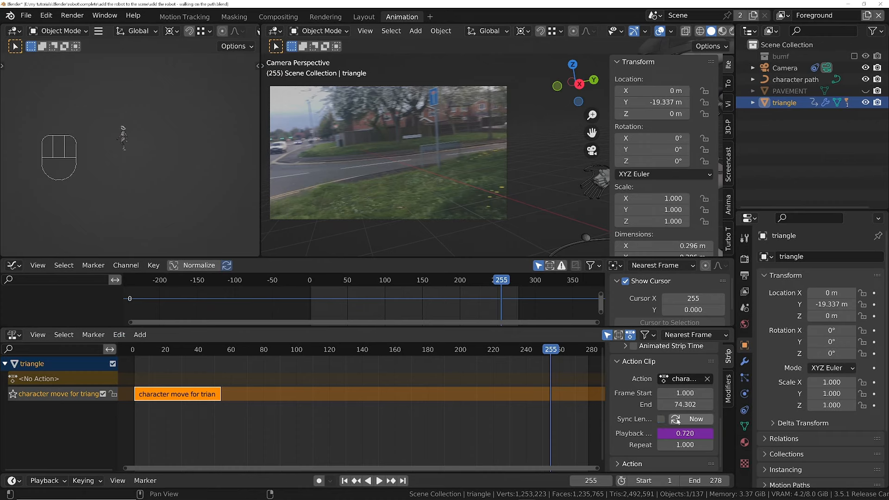
pyautogui.moveTo(676, 404); pyautogui.dragTo(789, 405)
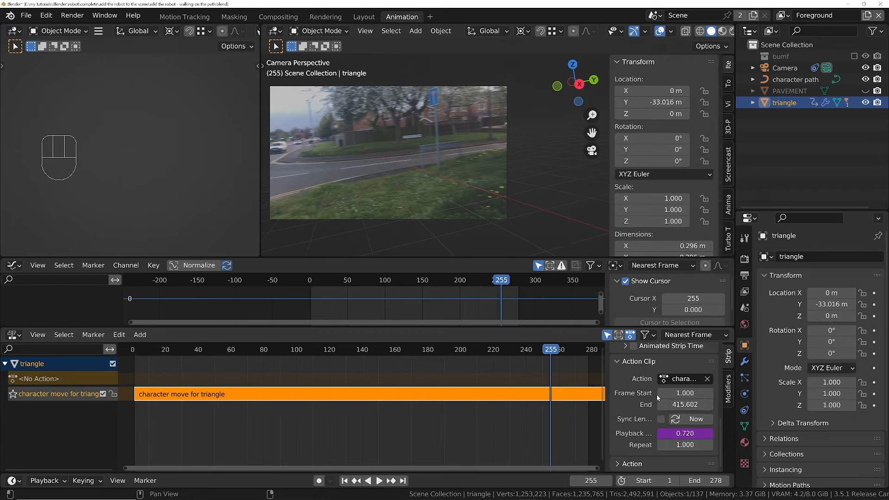
# - At frame 209, tweak the strip to raise the triangle's Y Location keyframes by about 12 and play the result
pyautogui.moveTo(548, 375); pyautogui.dragTo(475, 364)
pyautogui.press('Tab')
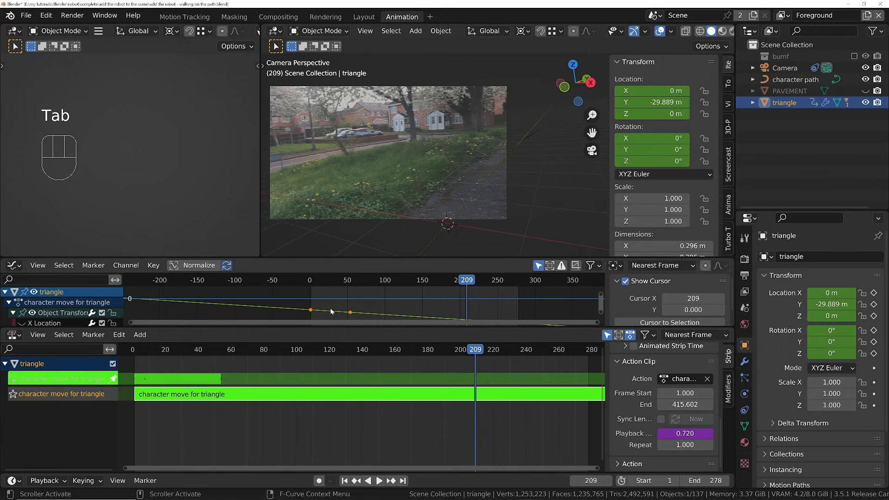
pyautogui.press('g')
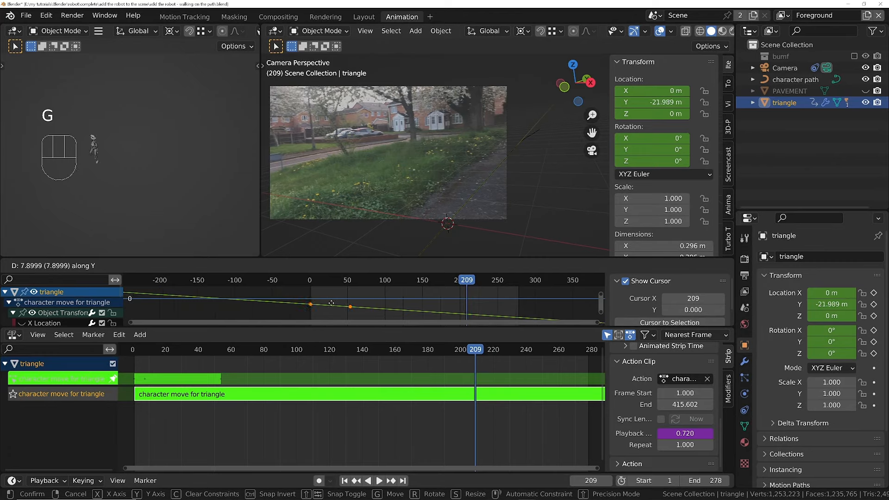
pyautogui.press('shift')
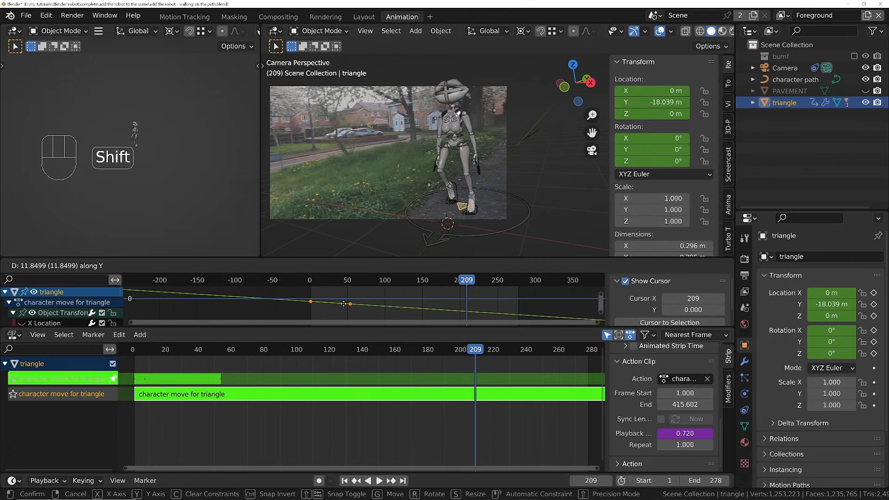
pyautogui.click(368, 268)
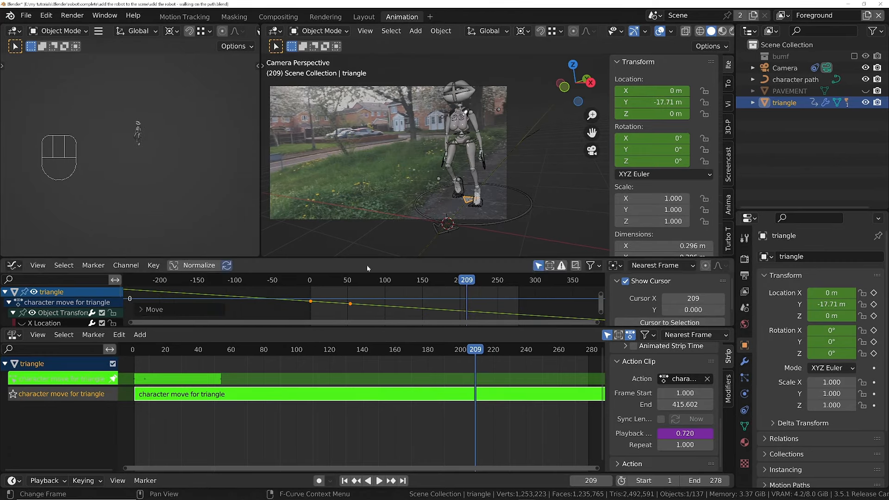
pyautogui.press('Tab')
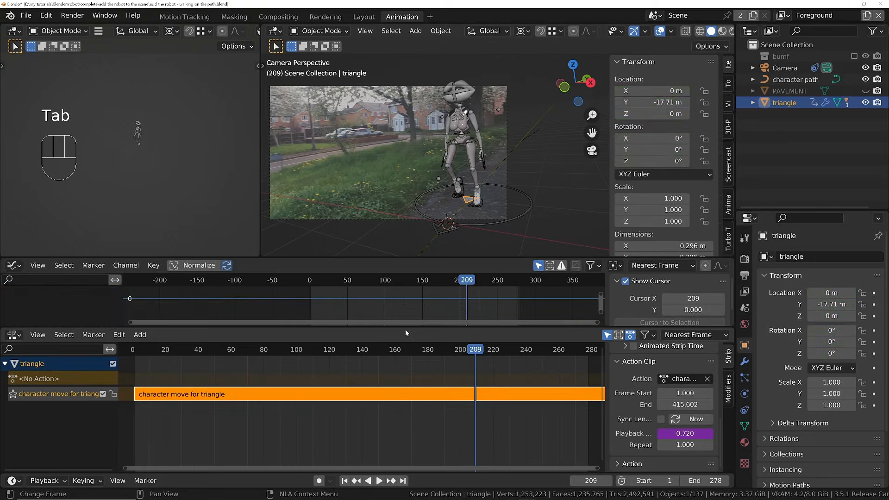
pyautogui.press('space')
pyautogui.press('space')
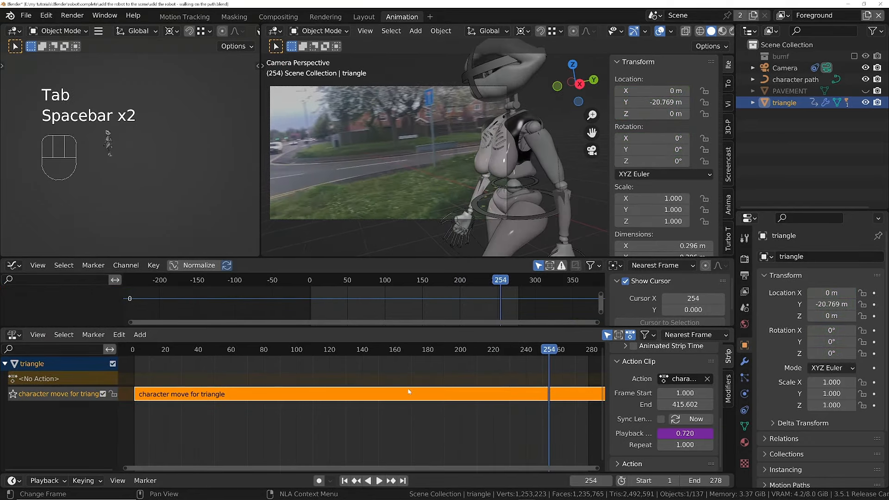
# - Tweak the triangle's strip at frame 254 to lower its Y Location keyframes by about 0.33 and play the shot
pyautogui.press('Tab')
pyautogui.press('g')
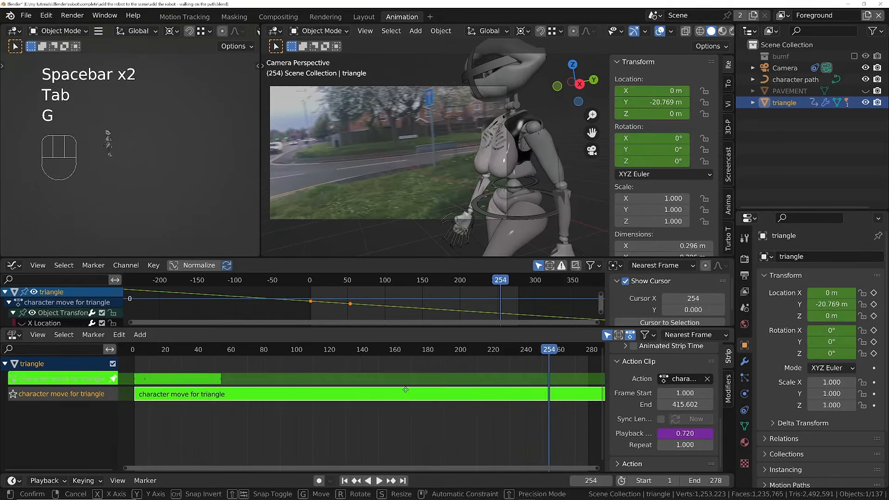
pyautogui.rightClick(405, 390)
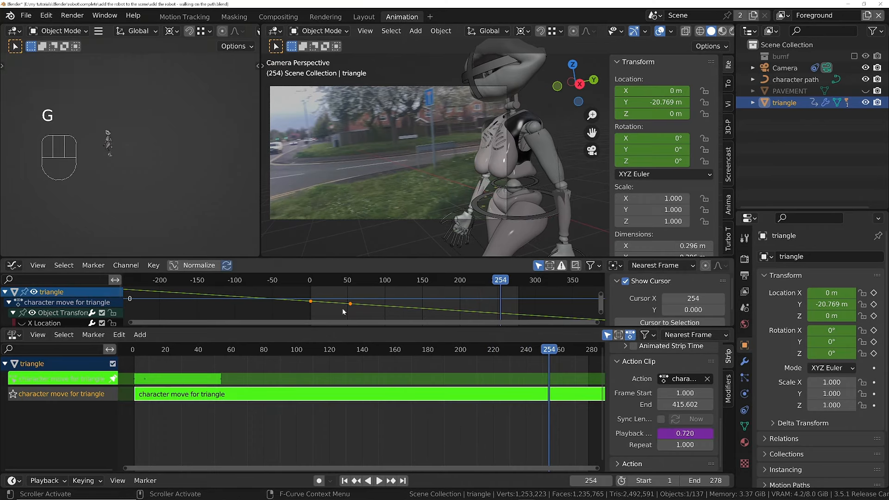
pyautogui.press('g')
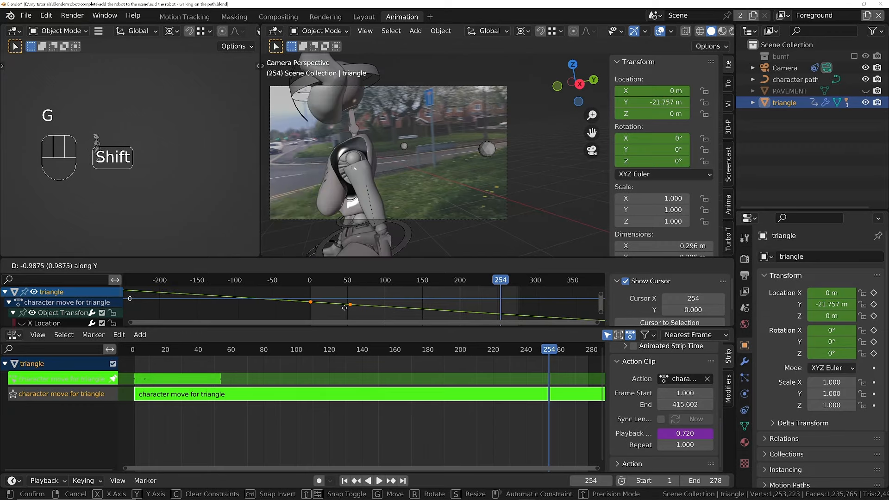
pyautogui.click(346, 305)
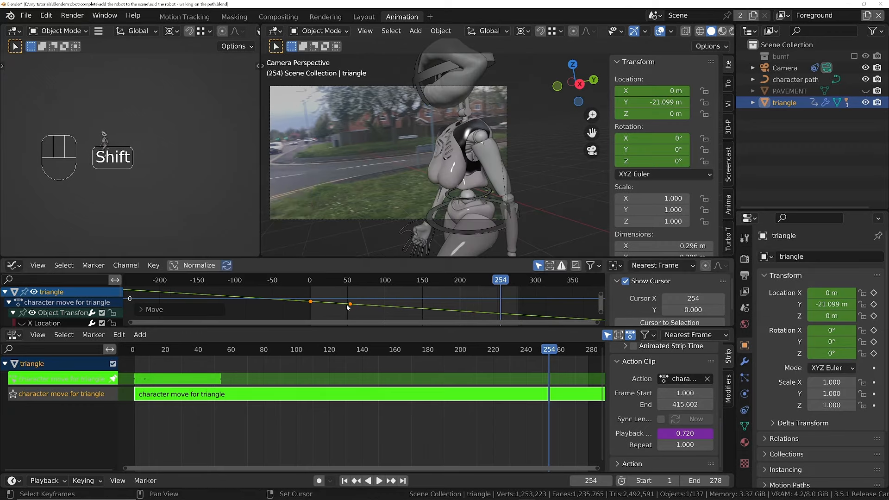
pyautogui.press('space')
pyautogui.press('space')
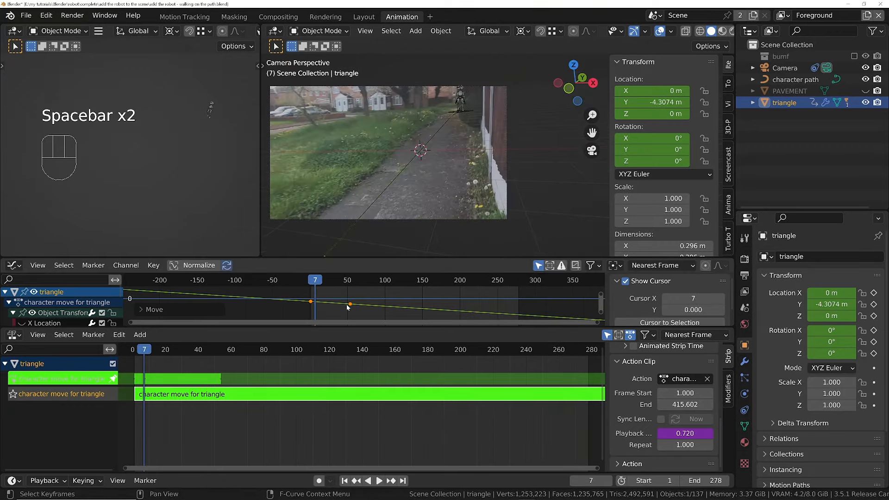
pyautogui.press('space')
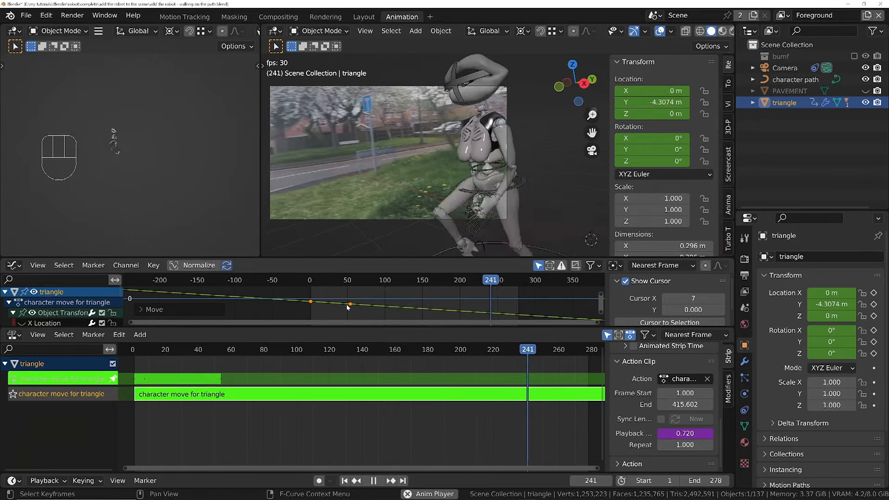
# - At frame 242, lower the triangle's Y Location keyframes by about another 0.33 and leave tweak mode
pyautogui.press('space')
pyautogui.press('Left')
pyautogui.press('Left')
pyautogui.press('Left')
pyautogui.press('Left')
pyautogui.press('Left')
pyautogui.press('Left')
pyautogui.press('Left')
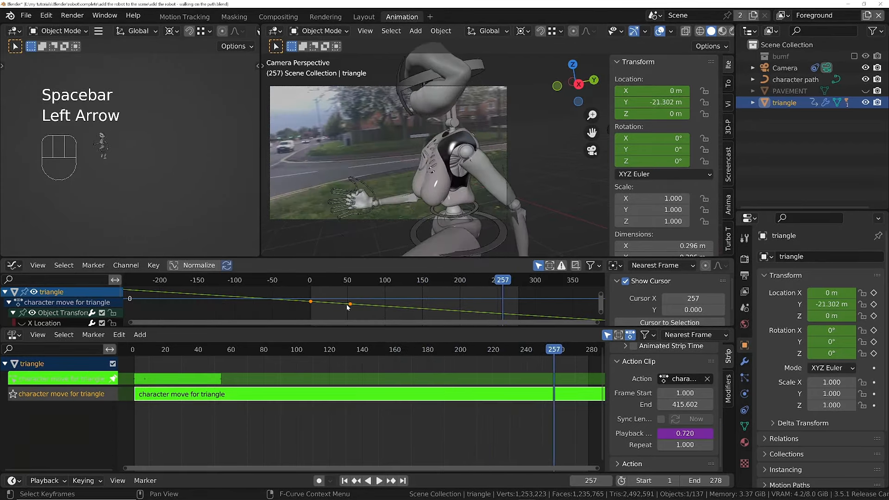
pyautogui.press('Left')
pyautogui.press('Left')
pyautogui.press('Left')
pyautogui.press('Left')
pyautogui.press('Left')
pyautogui.press('Left')
pyautogui.press('Left')
pyautogui.press('Left')
pyautogui.press('Left')
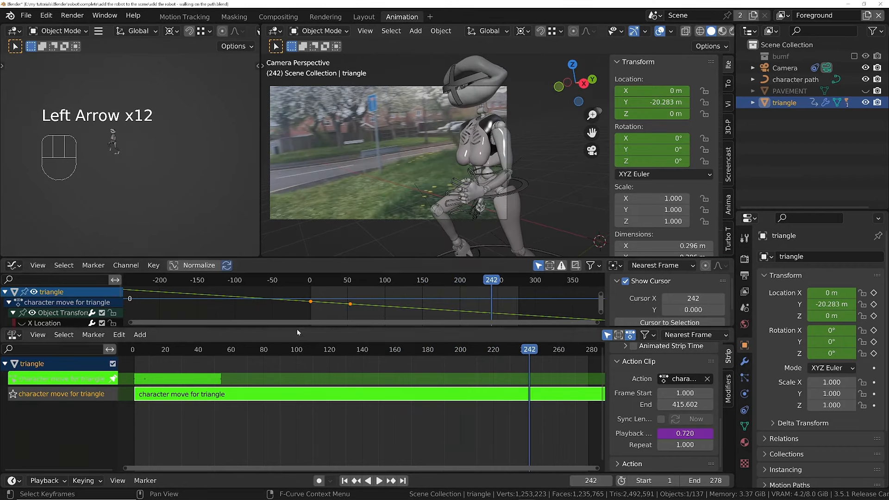
pyautogui.press('g')
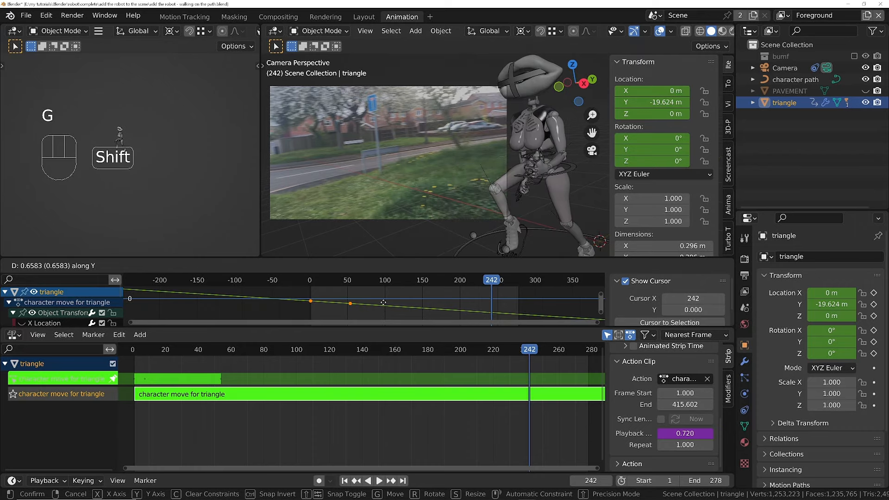
pyautogui.click(386, 311)
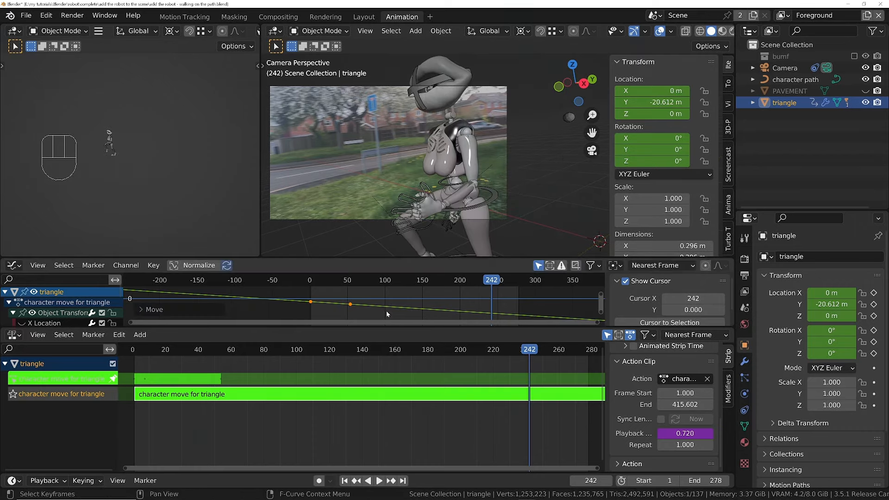
pyautogui.press('Tab')
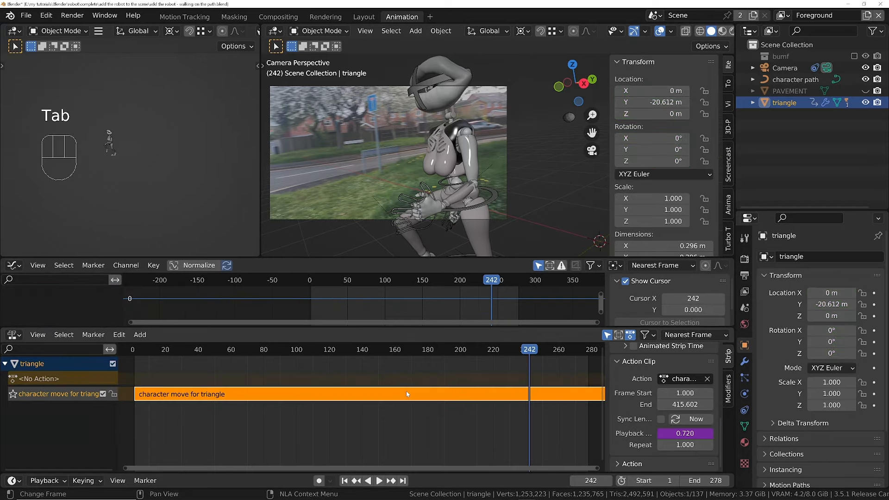
# - Step back to frame 194 and play the end of the shot to check the robot's walk past the camera
pyautogui.press('Left')
pyautogui.press('Left')
pyautogui.press('Left')
pyautogui.press('Left')
pyautogui.press('Left')
pyautogui.press('Left')
pyautogui.press('Left')
pyautogui.press('Left')
pyautogui.press('Left')
pyautogui.press('Left')
pyautogui.press('Left')
pyautogui.press('Left')
pyautogui.press('Left')
pyautogui.press('Left')
pyautogui.press('Left')
pyautogui.press('Left')
pyautogui.press('Left')
pyautogui.press('Left')
pyautogui.press('Left')
pyautogui.press('Left')
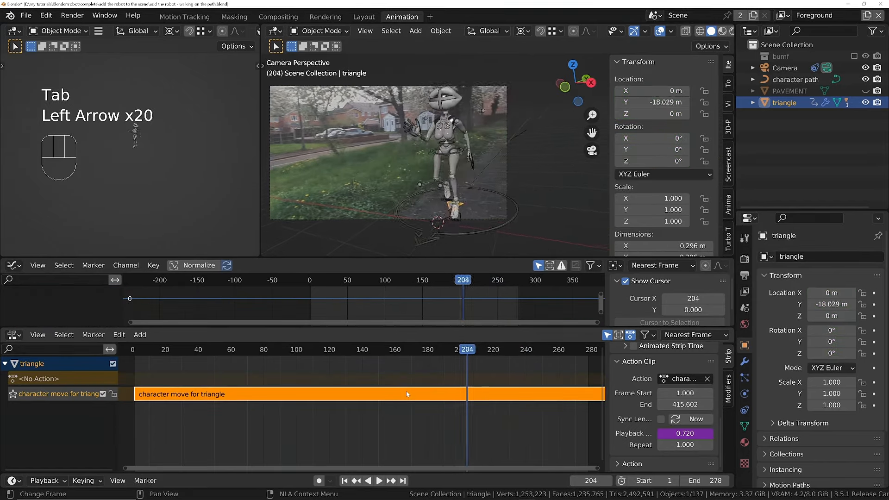
pyautogui.press('Left')
pyautogui.press('Left')
pyautogui.press('Left')
pyautogui.press('Left')
pyautogui.press('Left')
pyautogui.press('space')
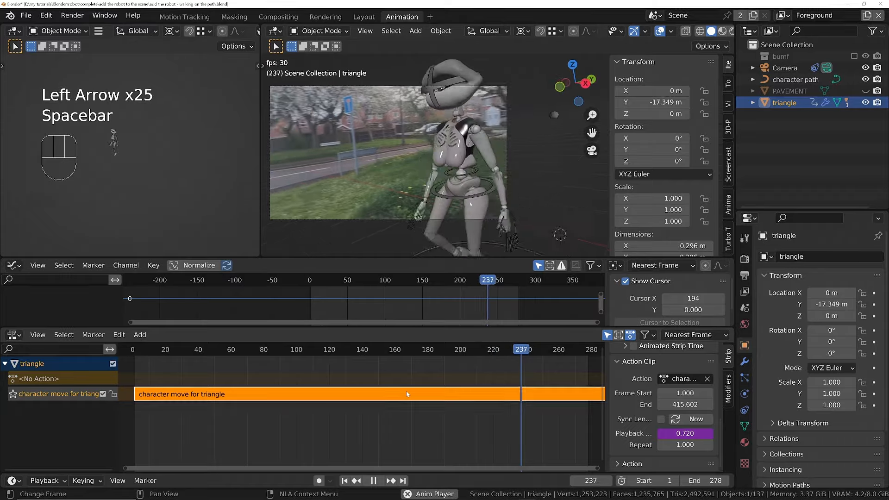
pyautogui.press('space')
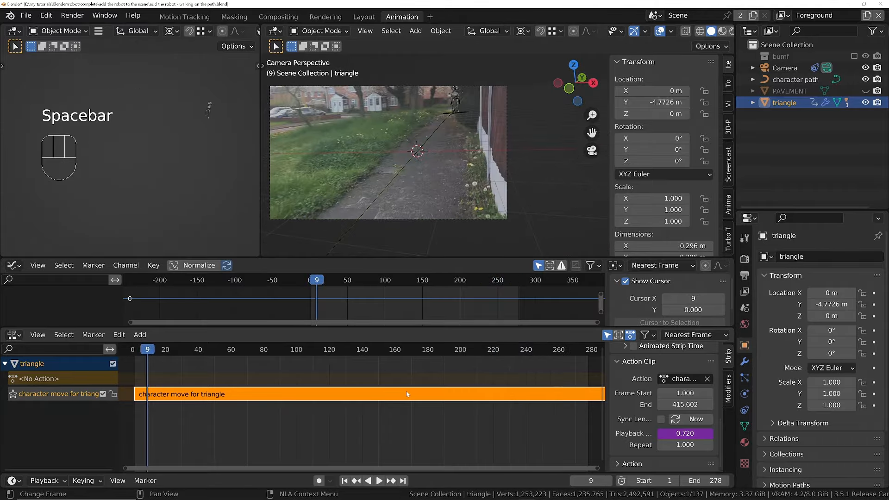
# - Maximize the camera view, fit it to the area, play the shot from frame 1 and return to the start
pyautogui.hotkey('shift', 'Left')
pyautogui.hotkey('ctrl', 'space')
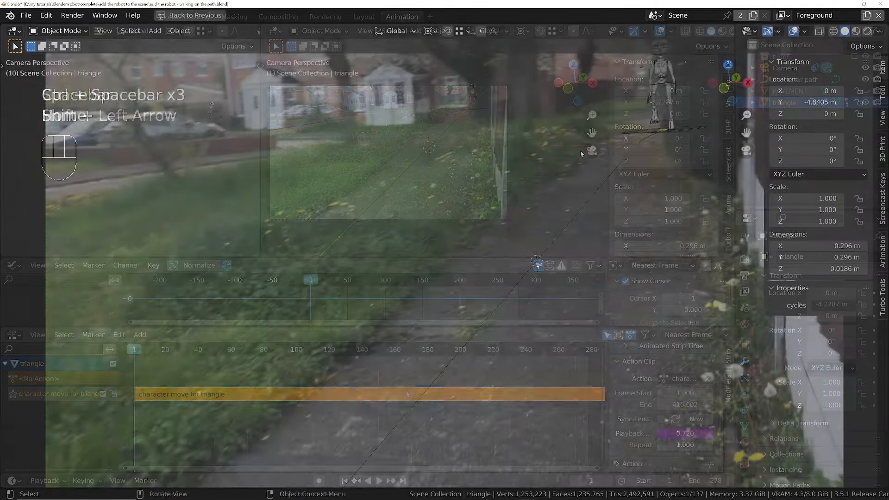
pyautogui.press('Home')
pyautogui.press('space')
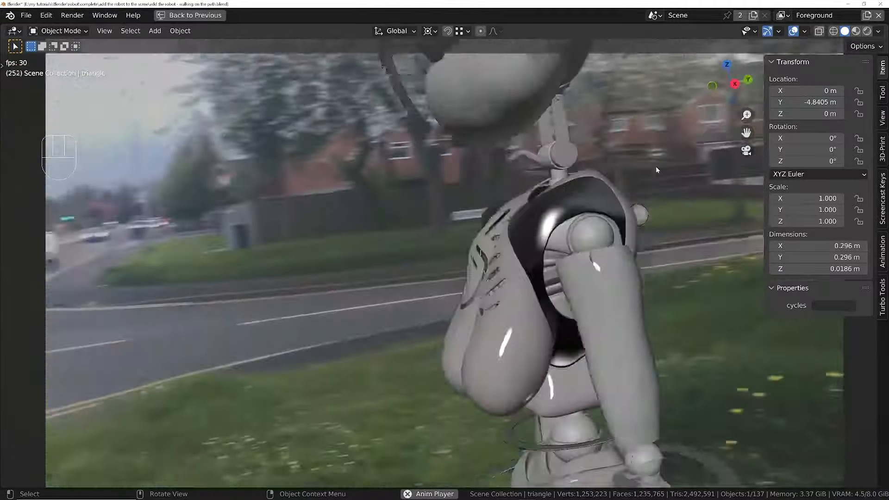
pyautogui.press('space')
pyautogui.hotkey('shift', 'Left')
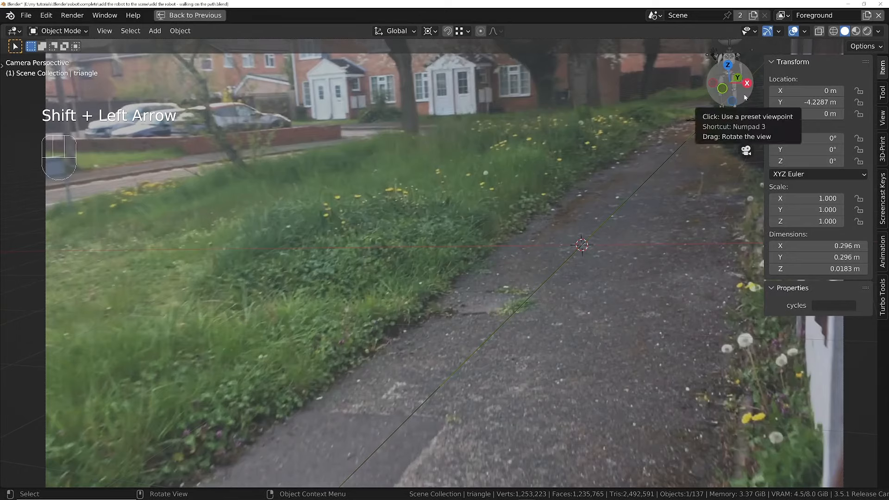
# - Examine the robot's feet against the pavement by stepping and playing through the opening frames, and return to frame 1
pyautogui.keyDown('shift'); pyautogui.moveTo(676, 134); pyautogui.dragTo(535, 202, button='middle'); pyautogui.keyUp('shift')
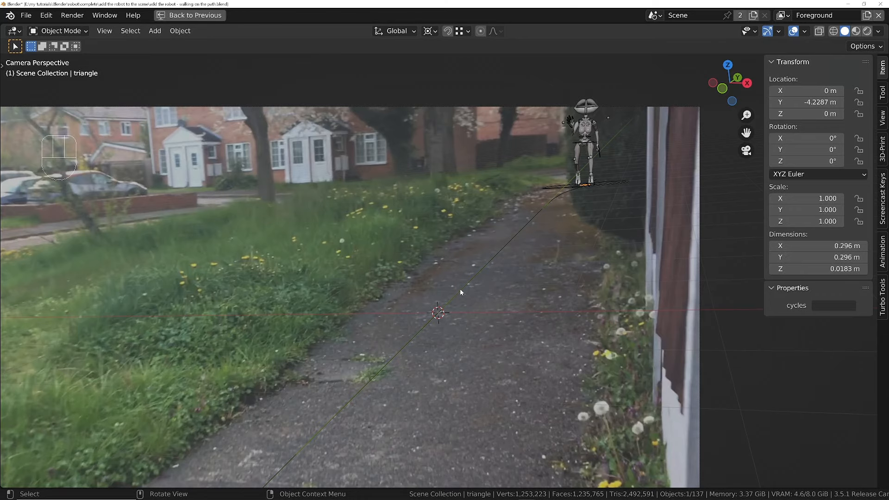
pyautogui.press('Right')
pyautogui.press('Right')
pyautogui.press('Right')
pyautogui.press('Right')
pyautogui.press('Right')
pyautogui.press('Right')
pyautogui.press('Right')
pyautogui.press('Right')
pyautogui.press('Right')
pyautogui.press('Right')
pyautogui.press('Right')
pyautogui.press('Right')
pyautogui.press('Right')
pyautogui.press('Right')
pyautogui.press('Right')
pyautogui.press('Right')
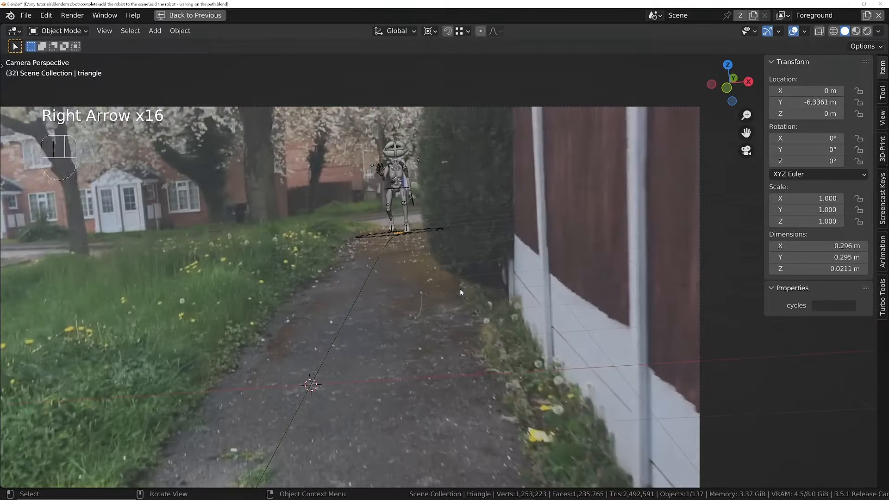
pyautogui.press('Right')
pyautogui.press('Right')
pyautogui.press('Right')
pyautogui.press('Left')
pyautogui.press('Left')
pyautogui.press('space')
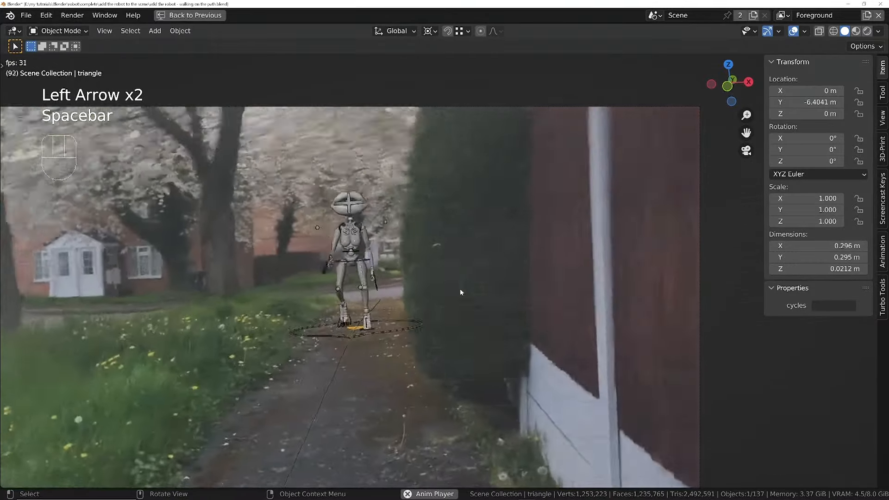
pyautogui.hotkey('shift', 'Left')
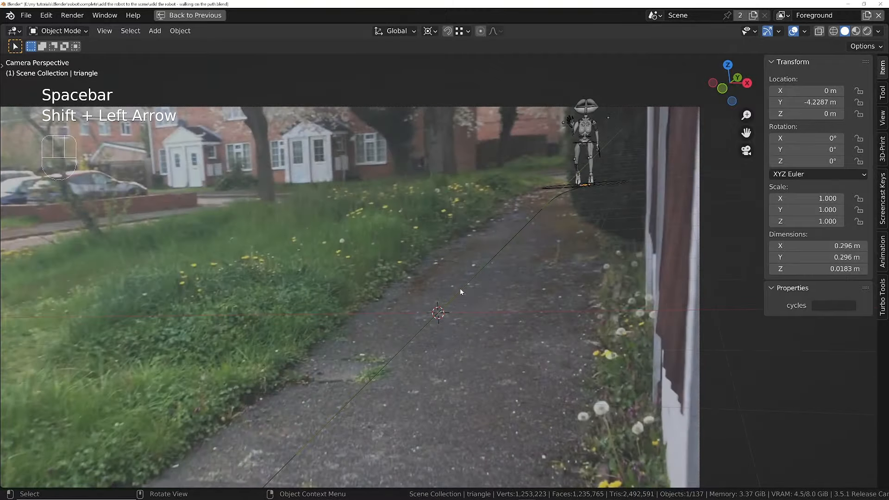
# - Play from frame 1 and step forward to frame 237, checking the robot's position on the path along the way
pyautogui.press('space')
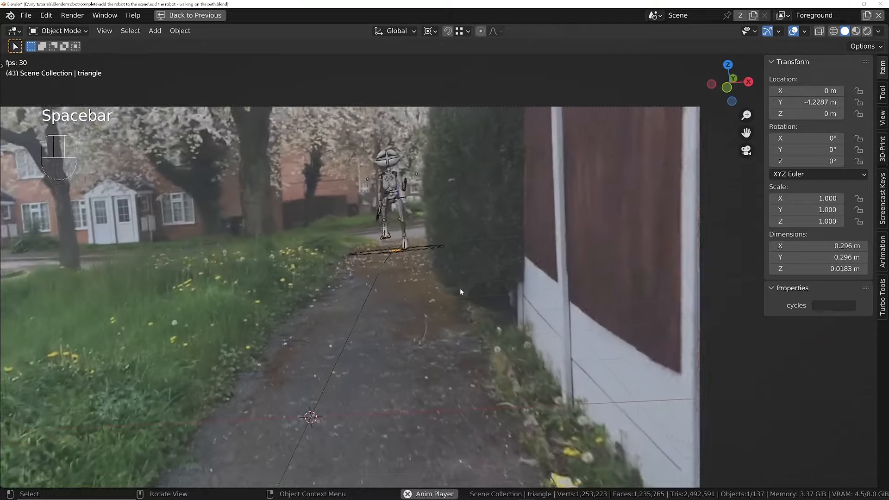
pyautogui.press('space')
pyautogui.press('Right')
pyautogui.press('Right')
pyautogui.press('Right')
pyautogui.press('Right')
pyautogui.press('Right')
pyautogui.press('Right')
pyautogui.press('Right')
pyautogui.press('Right')
pyautogui.press('Right')
pyautogui.press('Right')
pyautogui.press('Right')
pyautogui.press('Right')
pyautogui.press('Right')
pyautogui.press('Right')
pyautogui.press('Right')
pyautogui.press('Right')
pyautogui.press('Right')
pyautogui.press('Right')
pyautogui.press('Right')
pyautogui.press('Right')
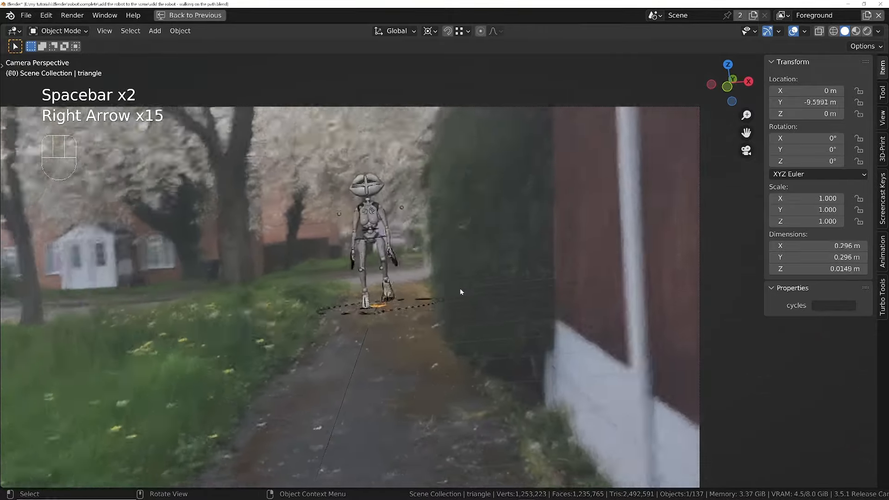
pyautogui.press('Right')
pyautogui.press('Right')
pyautogui.press('Right')
pyautogui.press('Right')
pyautogui.press('Right')
pyautogui.press('Right')
pyautogui.press('Right')
pyautogui.press('Right')
pyautogui.press('Right')
pyautogui.press('Right')
pyautogui.press('Right')
pyautogui.press('Right')
pyautogui.press('Right')
pyautogui.press('Right')
pyautogui.press('Right')
pyautogui.press('Right')
pyautogui.press('Right')
pyautogui.press('Right')
pyautogui.press('Right')
pyautogui.press('Right')
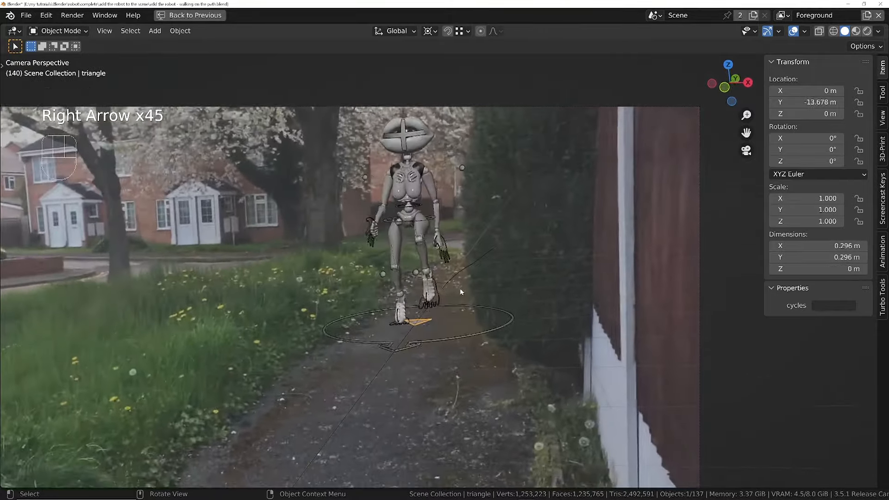
pyautogui.press('Right')
pyautogui.press('Right')
pyautogui.press('Right')
pyautogui.press('Right')
pyautogui.press('Right')
pyautogui.press('Right')
pyautogui.press('Right')
pyautogui.press('Right')
pyautogui.press('Right')
pyautogui.press('Right')
pyautogui.press('Right')
pyautogui.press('Right')
pyautogui.press('Right')
pyautogui.press('Right')
pyautogui.press('Right')
pyautogui.press('Right')
pyautogui.press('Right')
pyautogui.press('Right')
pyautogui.press('Right')
pyautogui.press('Right')
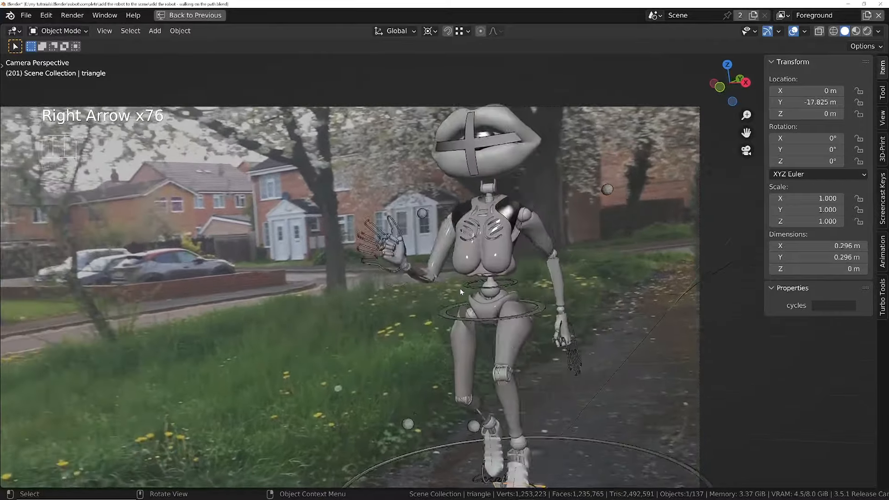
pyautogui.press('Right')
pyautogui.press('Right')
pyautogui.press('Right')
pyautogui.press('Right')
pyautogui.press('Right')
pyautogui.press('Right')
pyautogui.press('Right')
pyautogui.press('Right')
pyautogui.press('Right')
pyautogui.press('Right')
pyautogui.press('Right')
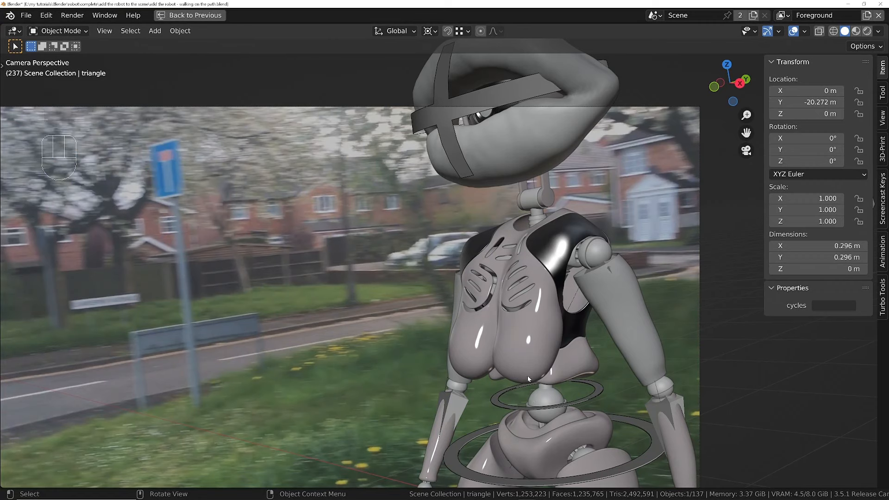
# - Select the tracked camera, check its transform pivot and orientation settings, and try scaling it down to about 0.85 around the 3D cursor
pyautogui.click(699, 142)
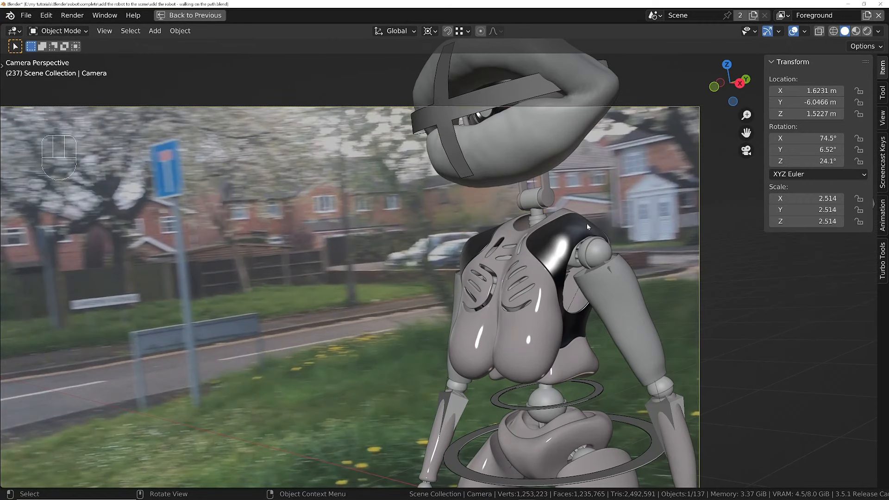
pyautogui.click(430, 31)
pyautogui.click(397, 31)
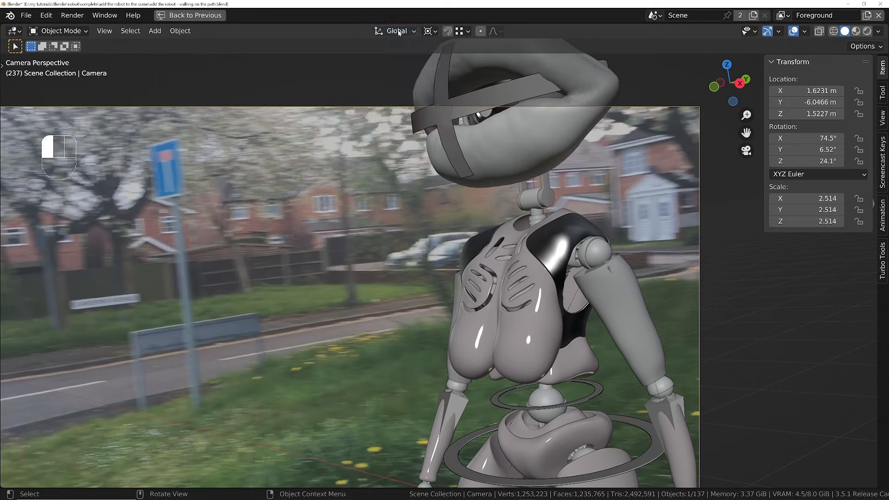
pyautogui.press('s')
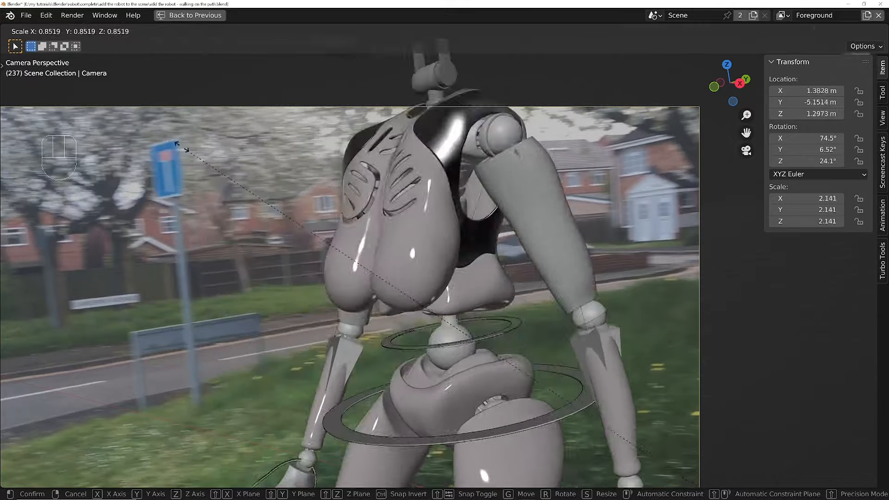
pyautogui.click(172, 143)
# - Leave the camera view and show the motion tracking markers, viewing the camera, robot and track points from the side
pyautogui.press('KP_0')
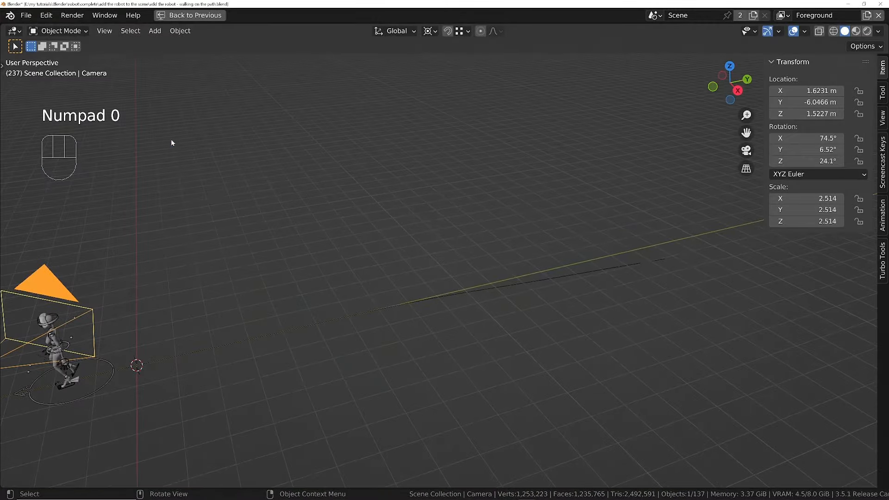
pyautogui.keyDown('shift'); pyautogui.moveTo(161, 266); pyautogui.dragTo(292, 289, button='middle'); pyautogui.keyUp('shift')
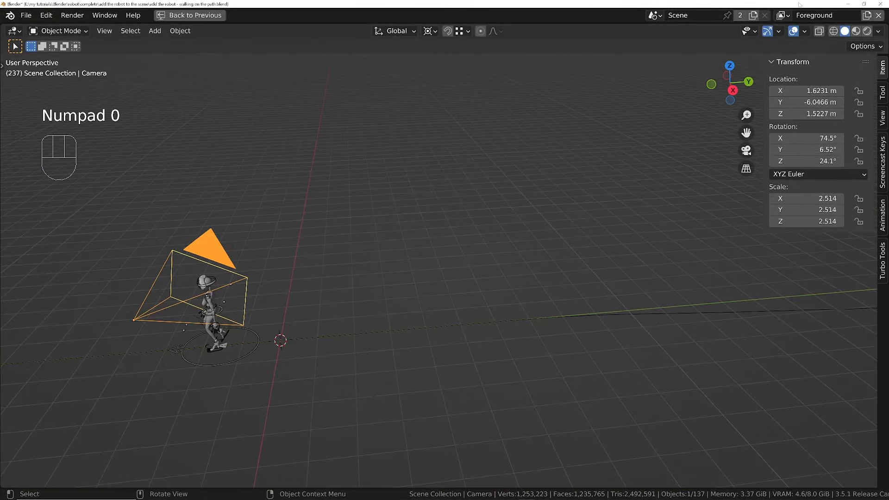
pyautogui.click(804, 32)
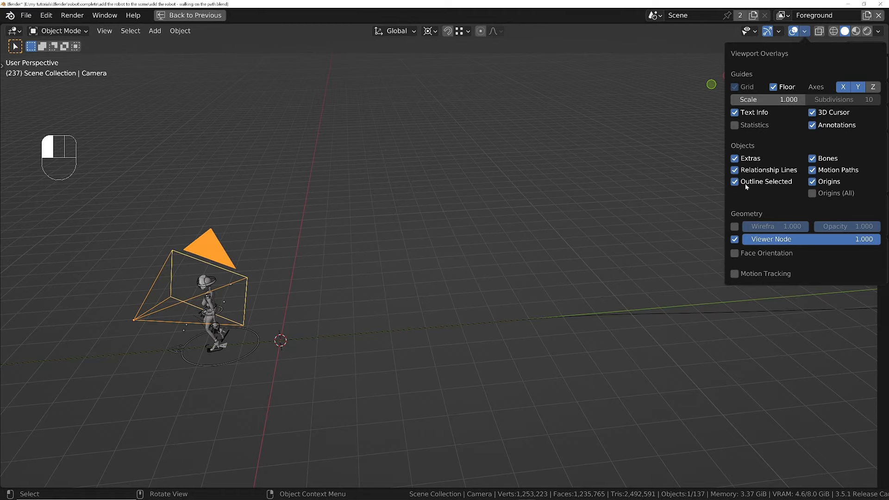
pyautogui.click(734, 273)
pyautogui.keyDown('ctrl'); pyautogui.moveTo(493, 185); pyautogui.dragTo(486, 291, button='middle'); pyautogui.keyUp('ctrl')
pyautogui.moveTo(486, 291); pyautogui.dragTo(448, 257, button='middle')
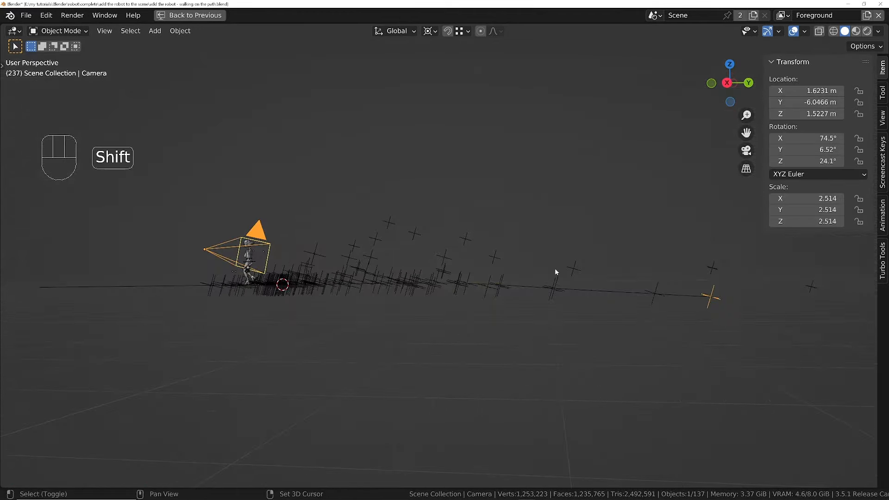
pyautogui.keyDown('shift'); pyautogui.moveTo(554, 268); pyautogui.dragTo(500, 286, button='middle'); pyautogui.keyUp('shift')
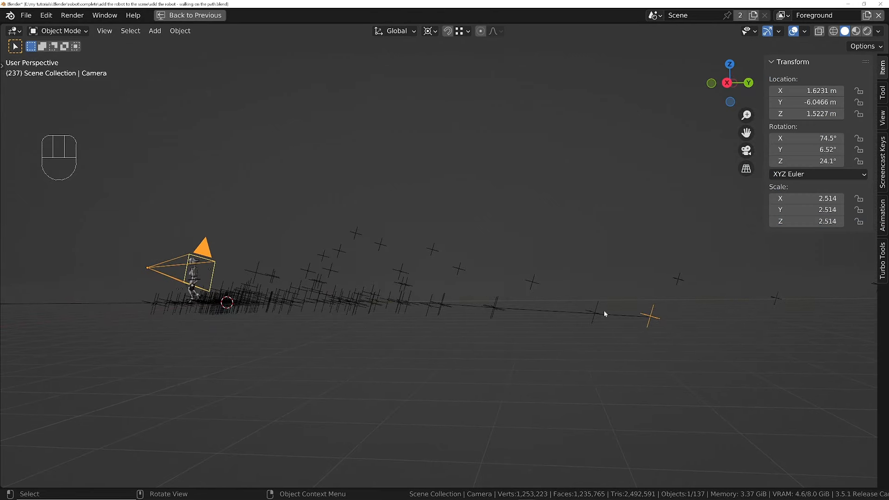
# - Scale the tracked camera up to about 2.788 around the 3D cursor, judging the robot's framing through the camera view
pyautogui.press('s')
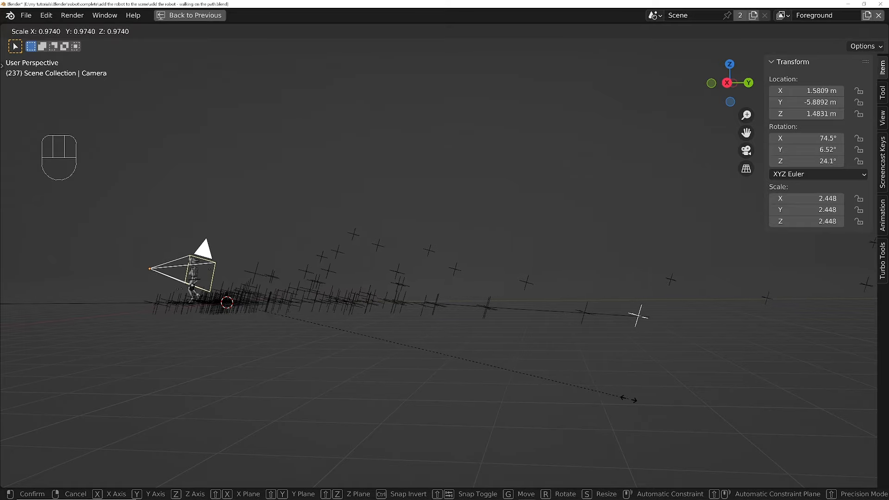
pyautogui.click(599, 370)
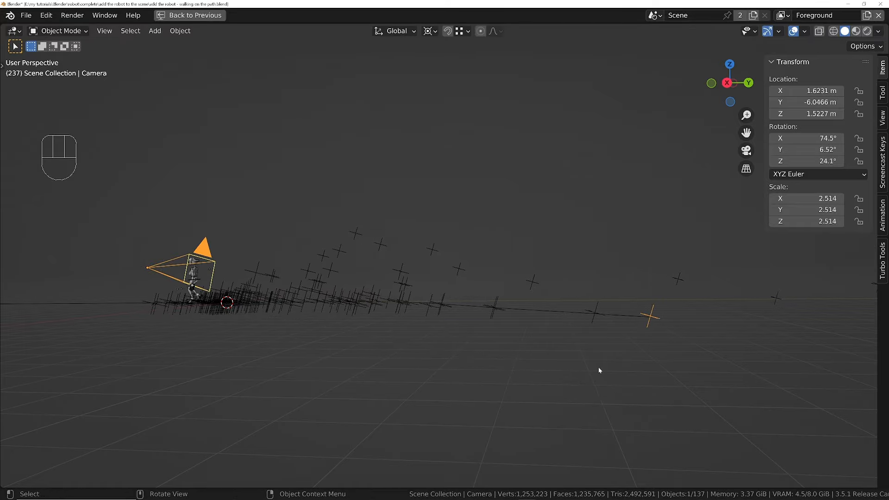
pyautogui.press('KP_0')
pyautogui.press('s')
# - Play the shot and step back to frame 256 to check the robot's framing as it passes the camera
pyautogui.press('space')
pyautogui.press('space')
pyautogui.press('Left')
pyautogui.press('Left')
pyautogui.press('Left')
pyautogui.press('Left')
pyautogui.press('Left')
pyautogui.press('Left')
pyautogui.press('Left')
pyautogui.press('Left')
pyautogui.press('Left')
pyautogui.press('Left')
pyautogui.press('Left')
pyautogui.press('Left')
pyautogui.press('Left')
pyautogui.press('Left')
pyautogui.press('Left')
pyautogui.press('Left')
pyautogui.press('Left')
pyautogui.press('Left')
pyautogui.press('Left')
pyautogui.press('Left')
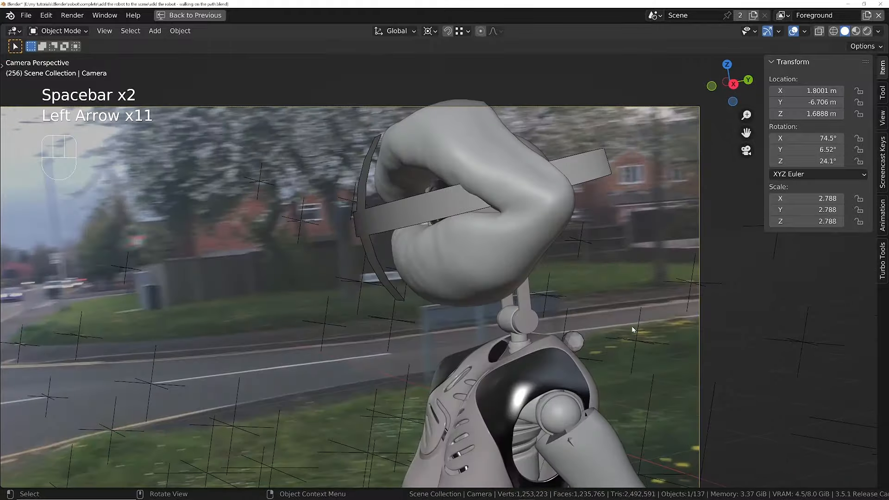
# - Scale the camera to about 2.746 and move it along the global X axis to about 2.123 m
pyautogui.press('s')
pyautogui.click(741, 328)
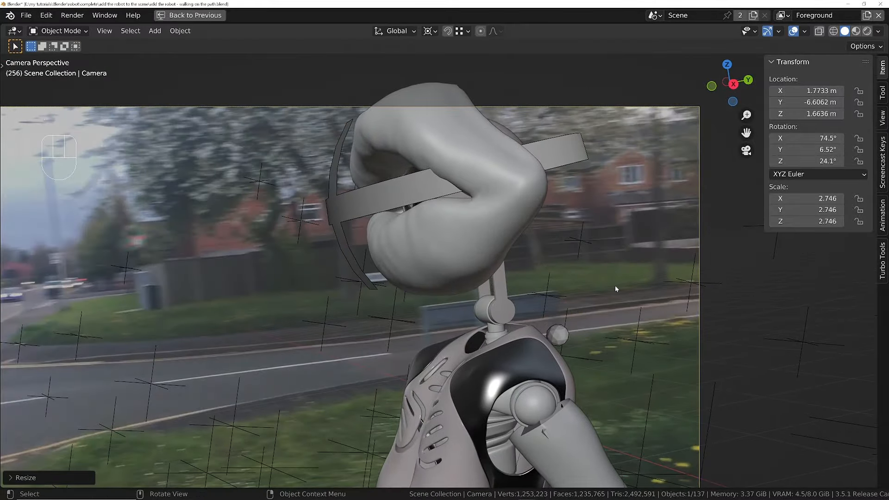
pyautogui.press('g')
pyautogui.press('x')
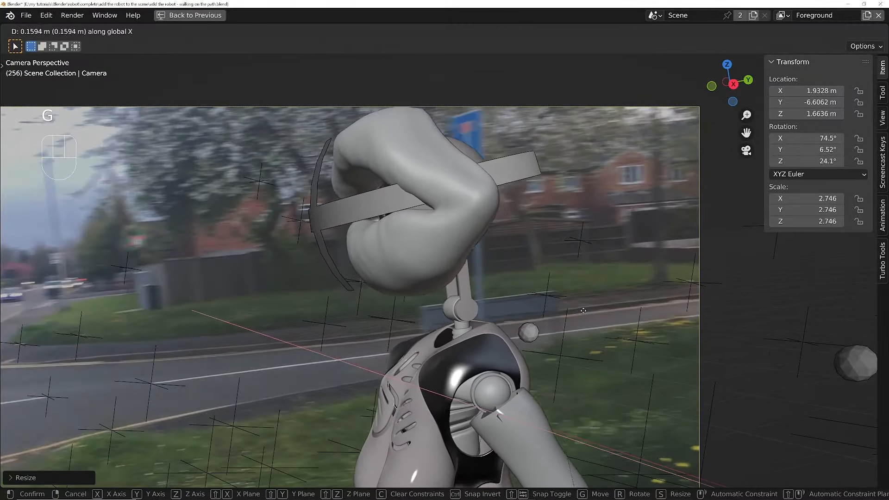
pyautogui.click(596, 319)
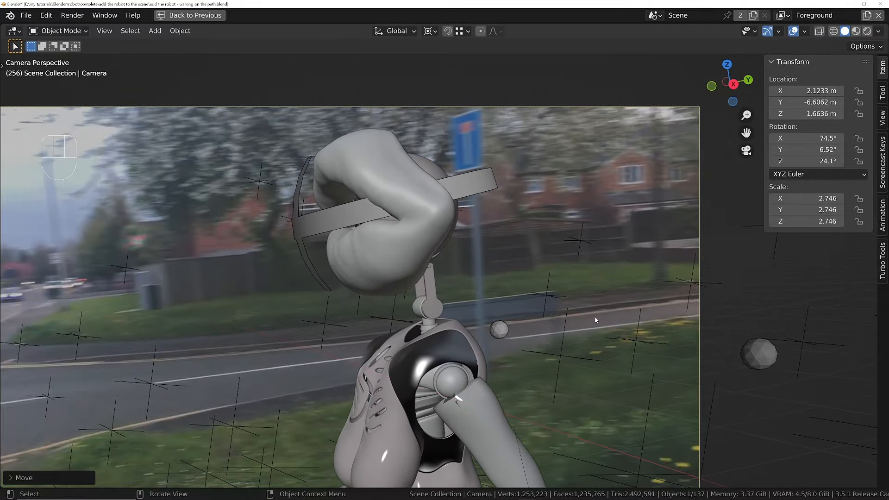
# - Play the shot from frame 1 to frame 255, checking the robot's position against the footage
pyautogui.hotkey('shift', 'Left')
pyautogui.press('space')
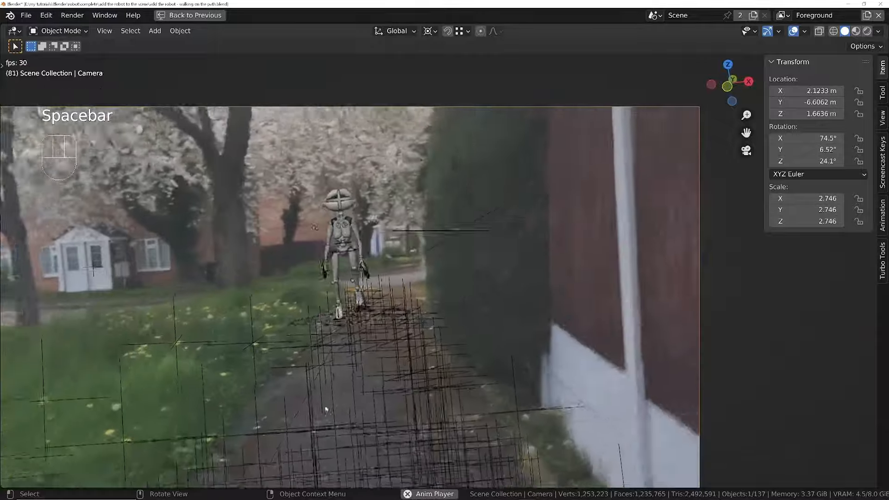
pyautogui.press('space')
pyautogui.press('space')
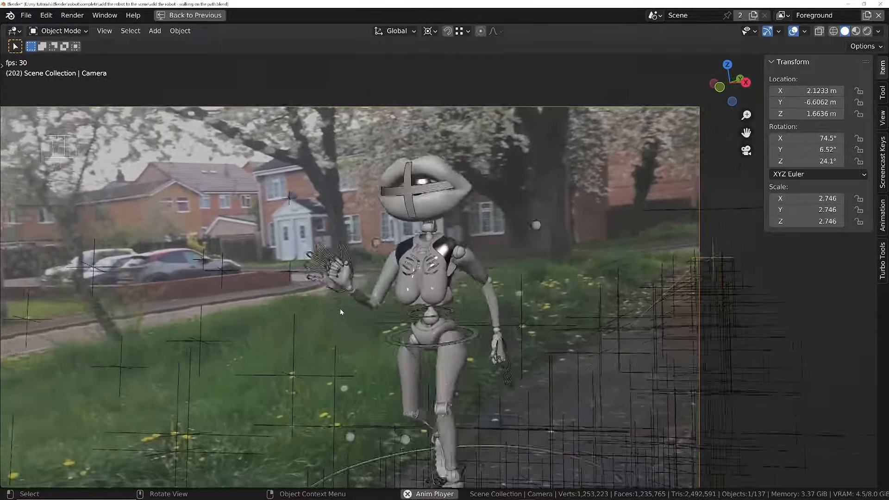
pyautogui.press('space')
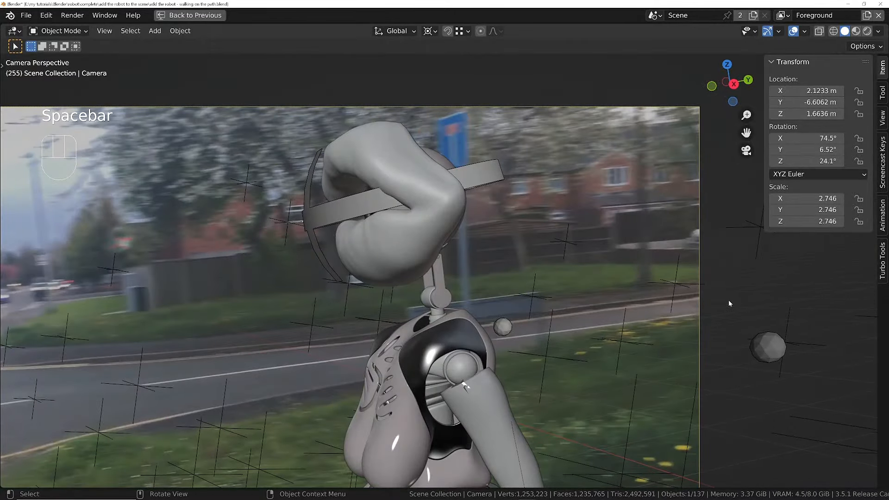
# - Scale the camera down to about 2.556 around the 3D cursor and replay the shot from the start to check it
pyautogui.press('s')
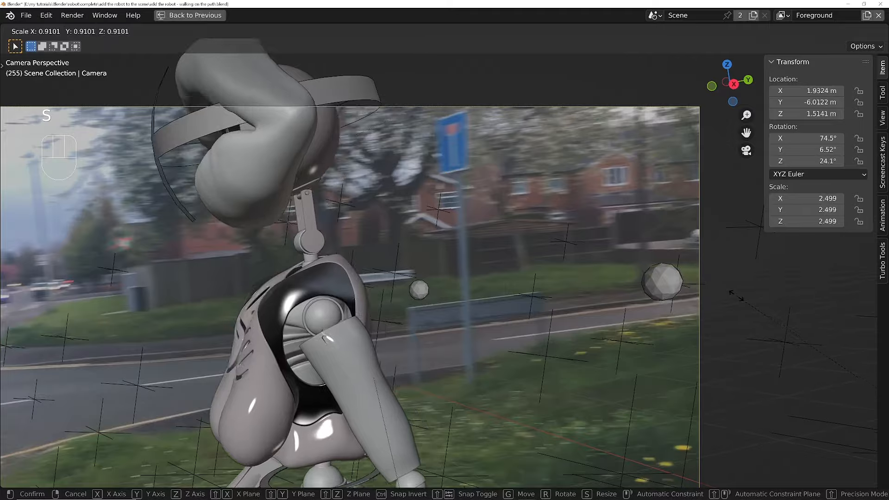
pyautogui.click(597, 332)
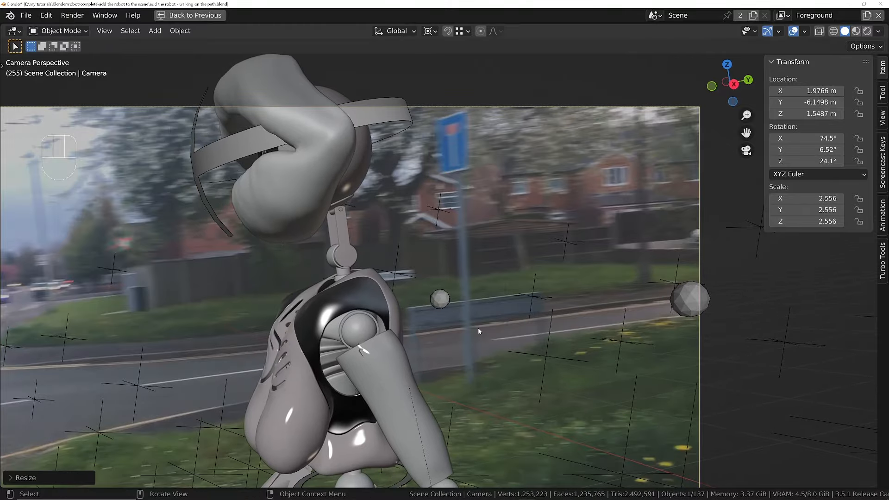
pyautogui.press('space')
pyautogui.press('space')
pyautogui.hotkey('shift', 'Left')
pyautogui.press('space')
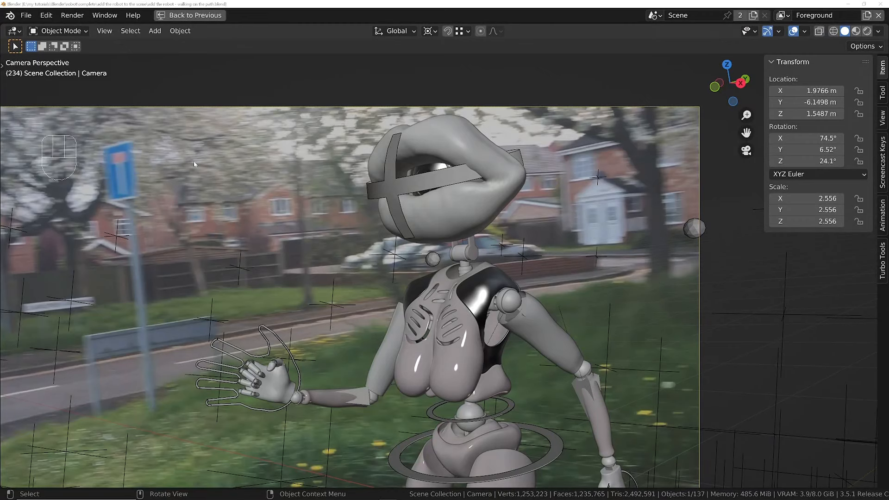
# - Restore the full Animation workspace, leave the camera view and hide the motion tracking overlay
pyautogui.click(179, 18)
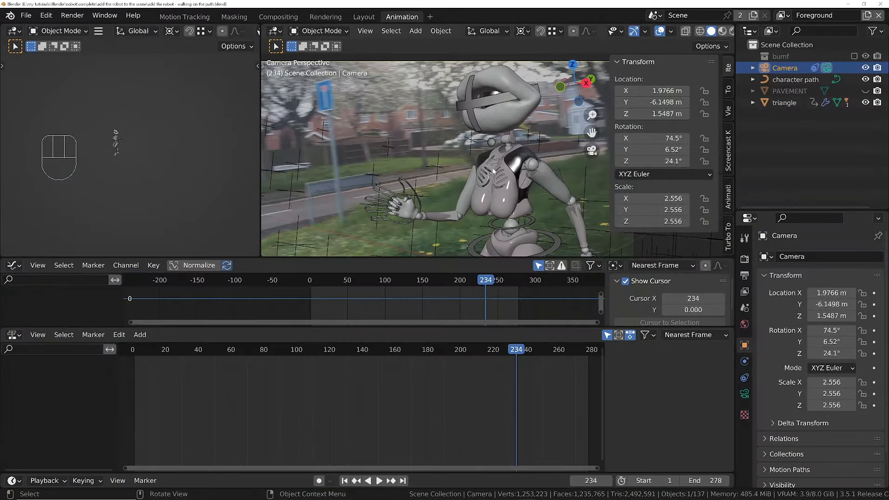
pyautogui.moveTo(497, 174); pyautogui.dragTo(492, 215, button='middle')
pyautogui.keyDown('ctrl'); pyautogui.moveTo(511, 155); pyautogui.dragTo(424, 162, button='middle'); pyautogui.keyUp('ctrl')
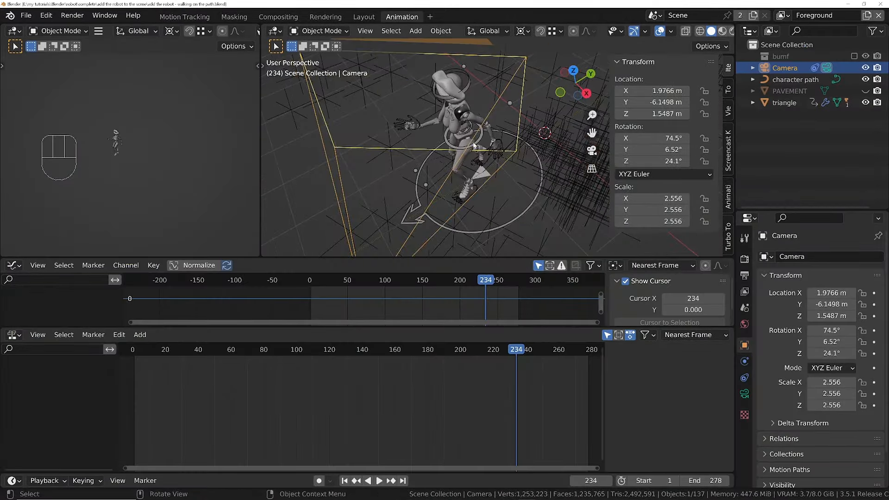
pyautogui.keyDown('ctrl'); pyautogui.moveTo(474, 146); pyautogui.dragTo(514, 125, button='middle'); pyautogui.keyUp('ctrl')
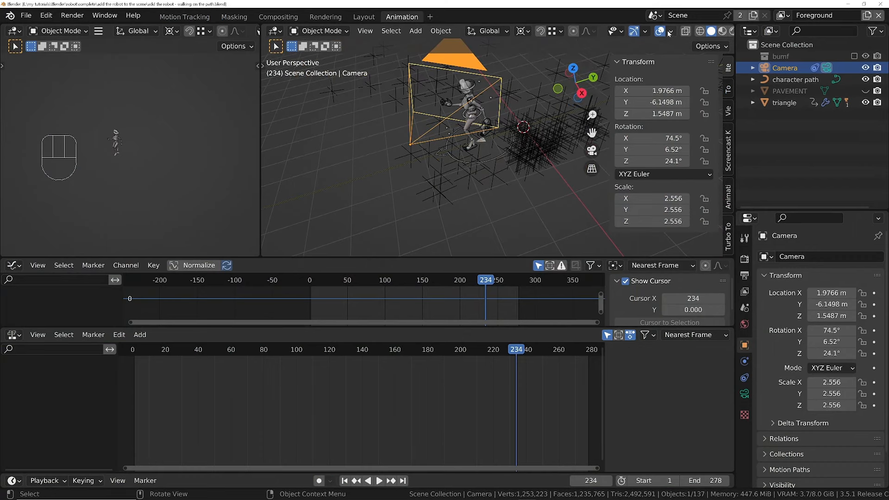
pyautogui.click(670, 31)
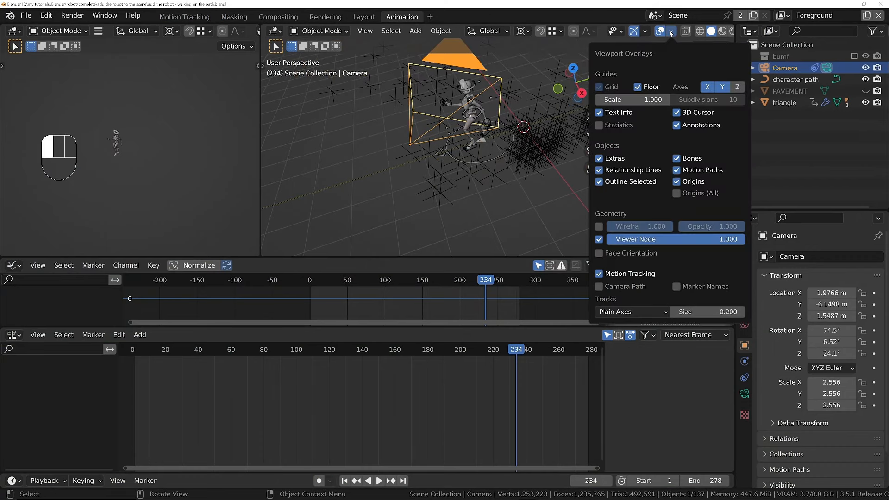
pyautogui.click(598, 276)
# - Examine the robot's stride from outside the camera by playing the shot and stepping back to frame 223
pyautogui.scroll(5, 487, 153)
pyautogui.keyDown('shift'); pyautogui.moveTo(471, 113); pyautogui.dragTo(484, 166, button='middle'); pyautogui.keyUp('shift')
pyautogui.scroll(-7, 484, 165)
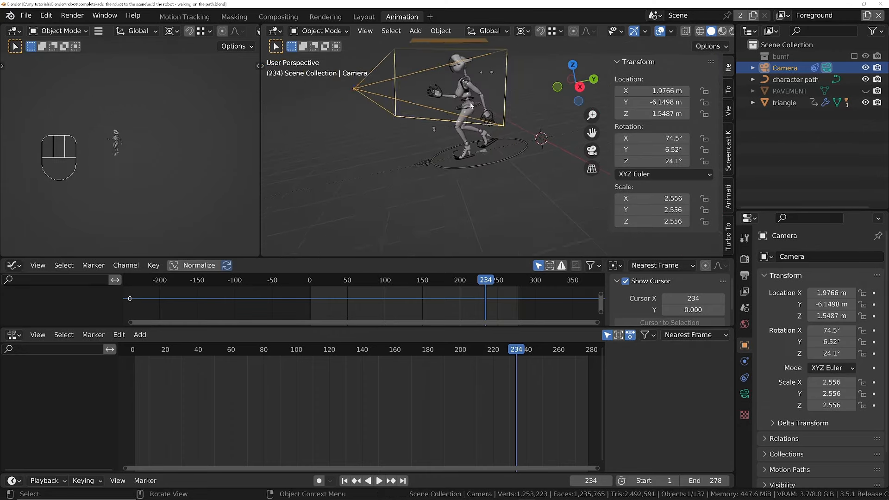
pyautogui.press('space')
pyautogui.press('space')
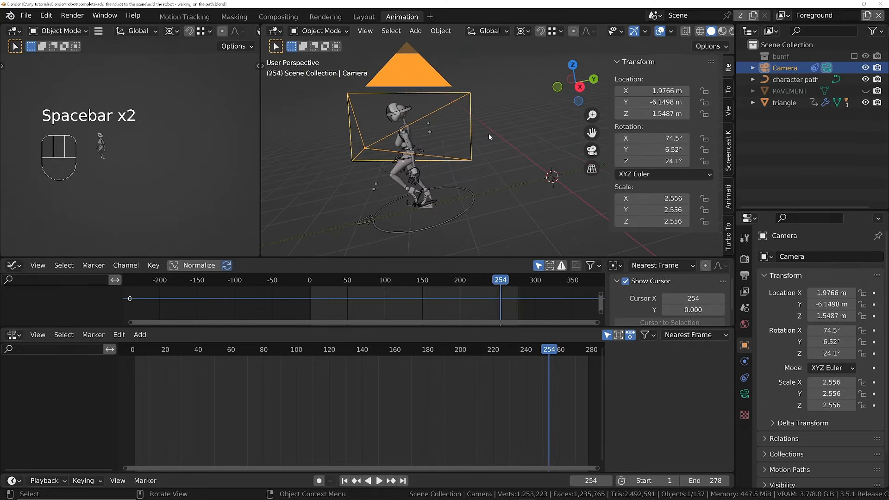
pyautogui.press('Left')
pyautogui.press('Left')
pyautogui.press('Left')
pyautogui.press('Left')
pyautogui.press('Left')
pyautogui.press('Left')
pyautogui.press('Left')
pyautogui.press('Left')
pyautogui.press('Left')
pyautogui.press('Left')
pyautogui.press('Left')
pyautogui.press('Left')
pyautogui.press('Left')
pyautogui.press('Left')
pyautogui.press('Left')
pyautogui.press('Left')
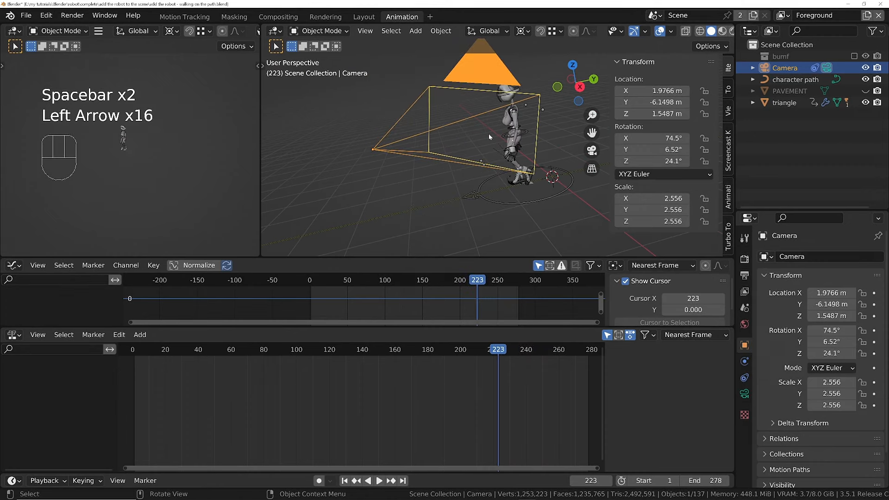
# - Select the triangle under the robot's feet, mute its "character move for triangle" NLA track and play the walk in place
pyautogui.scroll(6, 489, 137)
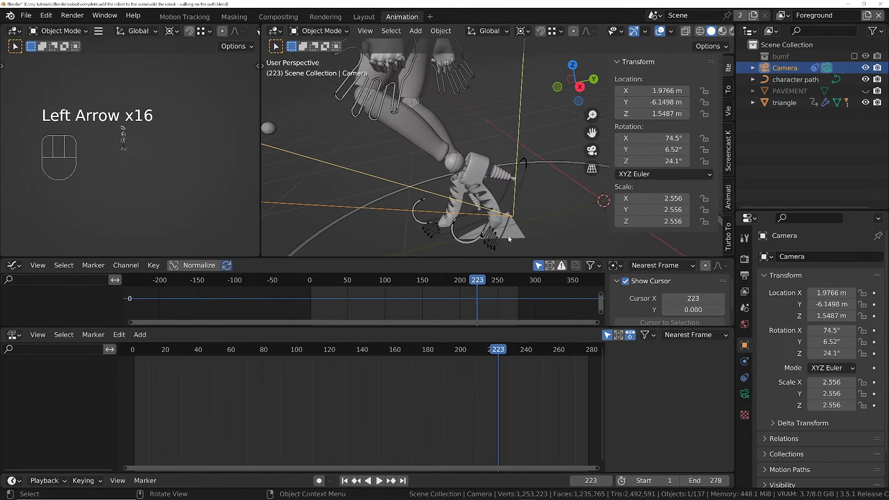
pyautogui.click(512, 236)
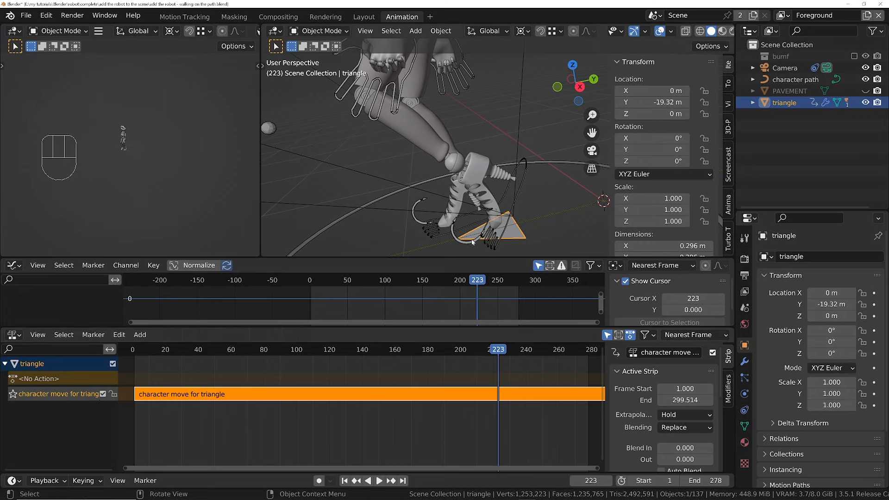
pyautogui.click(102, 394)
pyautogui.press('space')
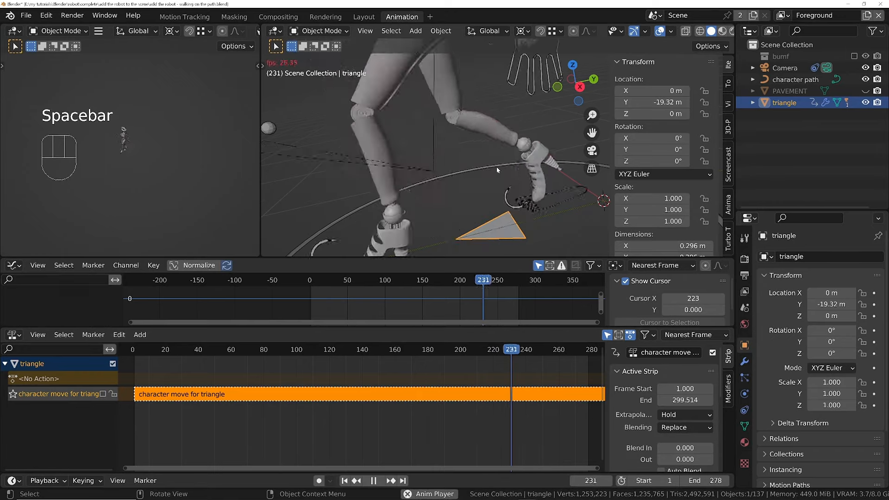
pyautogui.press('space')
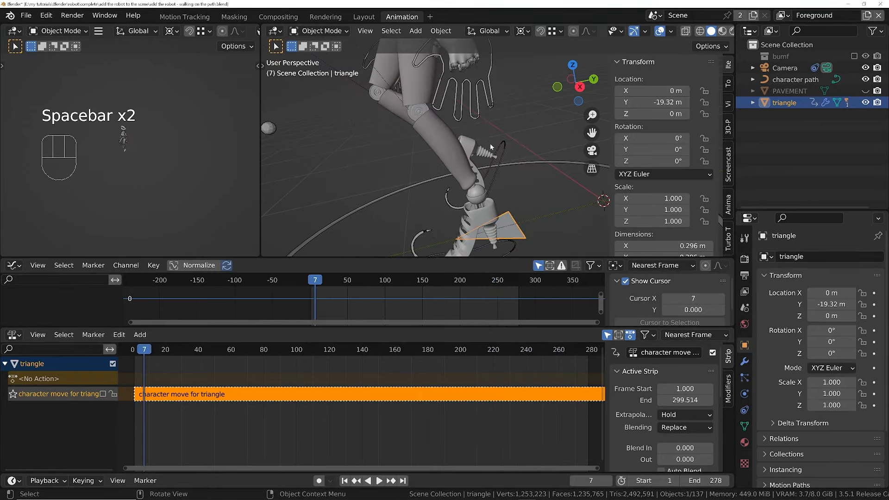
# - Select the robot's metarig, enter Pose Mode and select the left foot control bone, IK foot.L
pyautogui.scroll(-5, 493, 162)
pyautogui.moveTo(494, 171); pyautogui.dragTo(552, 179, button='middle')
pyautogui.click(553, 179)
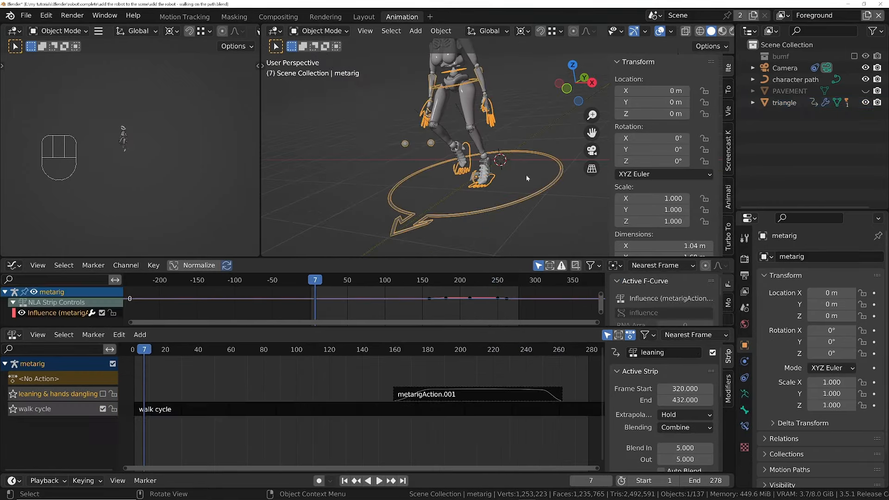
pyautogui.press('Tab')
pyautogui.click(521, 277)
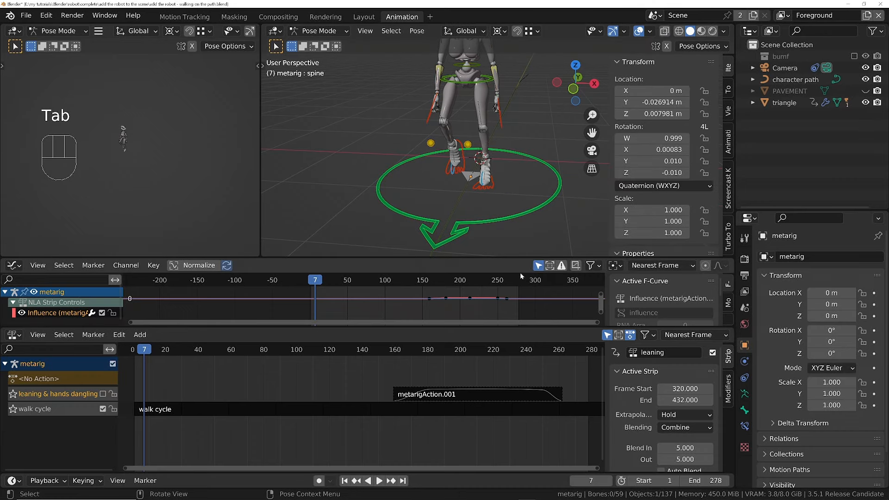
pyautogui.click(493, 185)
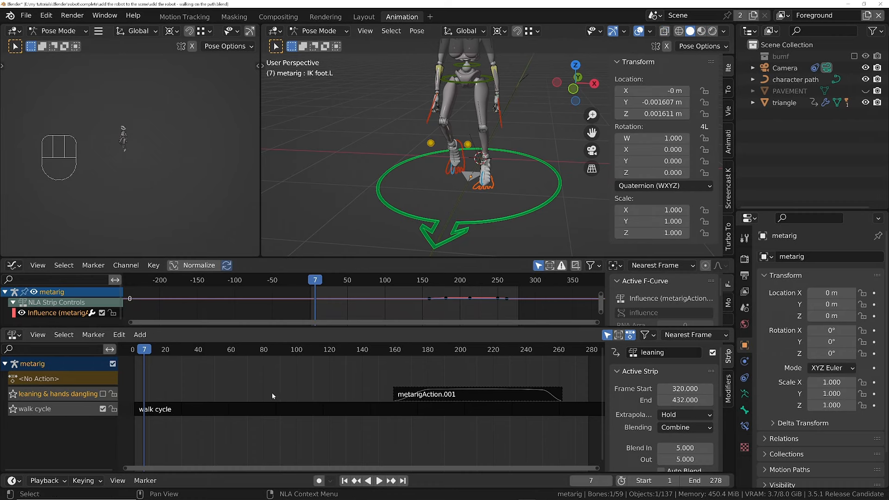
# - Turn off Sync Length for the "walk cycle" NLA strip and enter tweak mode on it
pyautogui.click(304, 410)
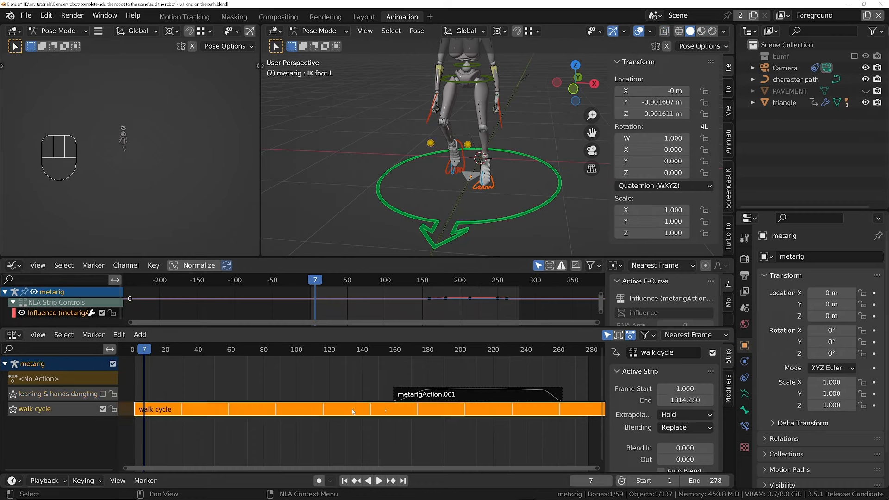
pyautogui.scroll(-8, 641, 429)
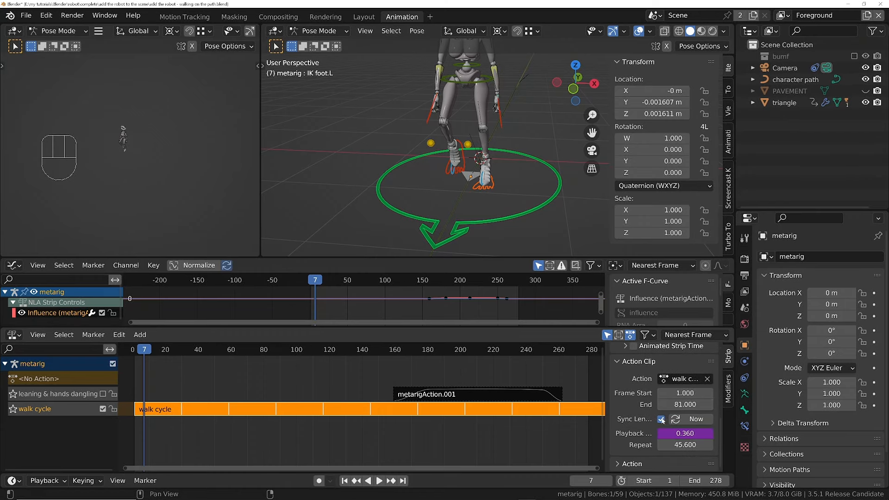
pyautogui.click(661, 419)
pyautogui.press('Tab')
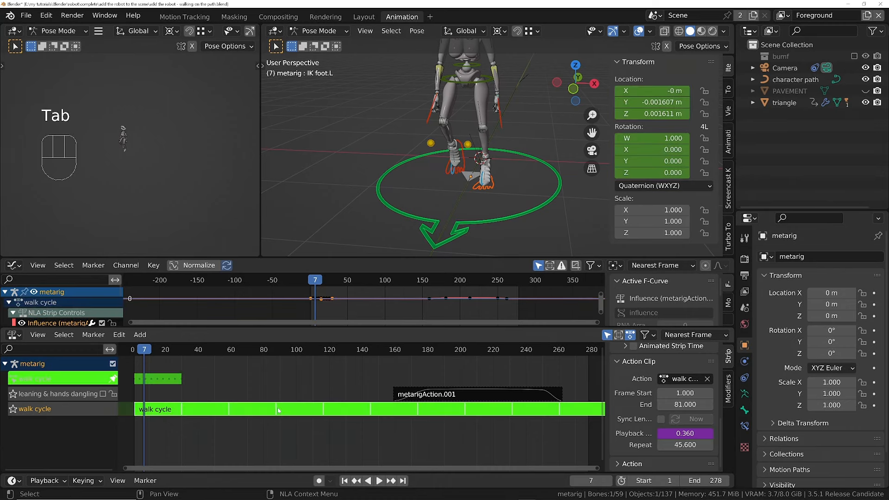
# - Enlarge the Graph Editor, switch it to the Dope Sheet and frame the walk cycle's keyframes
pyautogui.moveTo(376, 329); pyautogui.dragTo(375, 414)
pyautogui.scroll(-1, 91, 342)
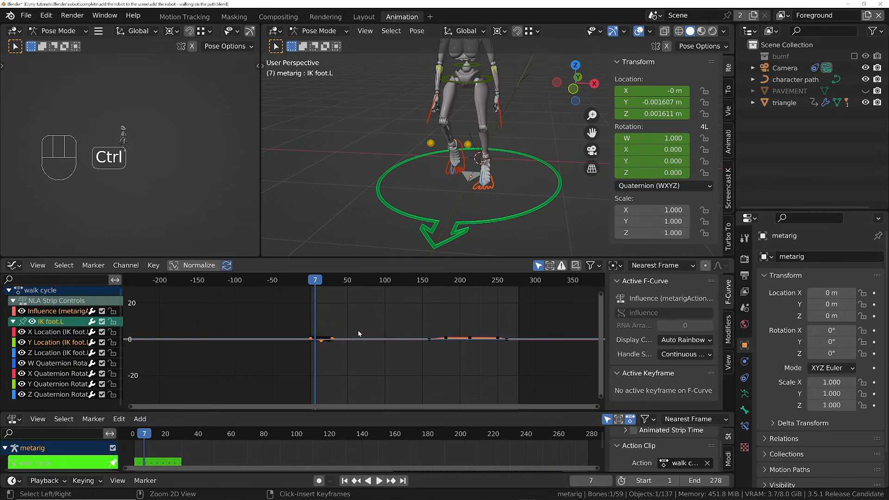
pyautogui.hotkey('ctrl', 'Tab')
pyautogui.scroll(8, 191, 321)
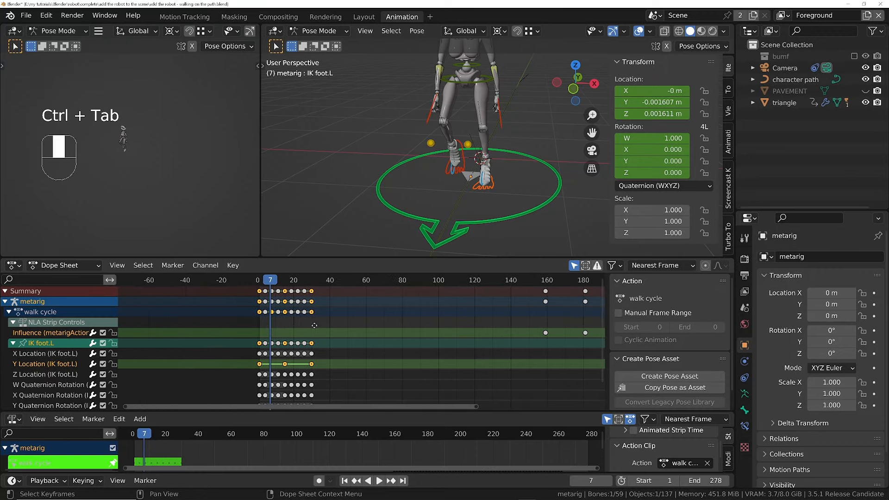
pyautogui.keyDown('ctrl'); pyautogui.scroll(-3, 280, 315); pyautogui.keyUp('ctrl')
pyautogui.keyDown('ctrl'); pyautogui.scroll(4, 226, 295); pyautogui.keyUp('ctrl')
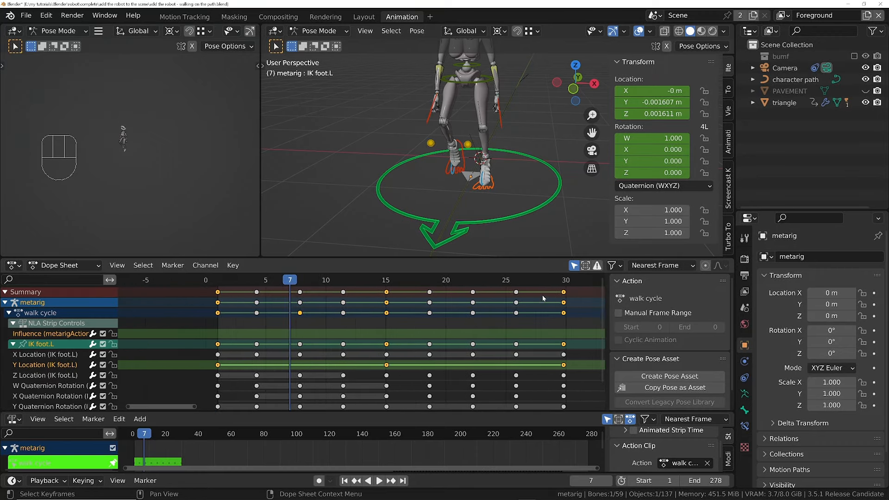
pyautogui.keyDown('ctrl'); pyautogui.scroll(-5, 553, 313); pyautogui.keyUp('ctrl')
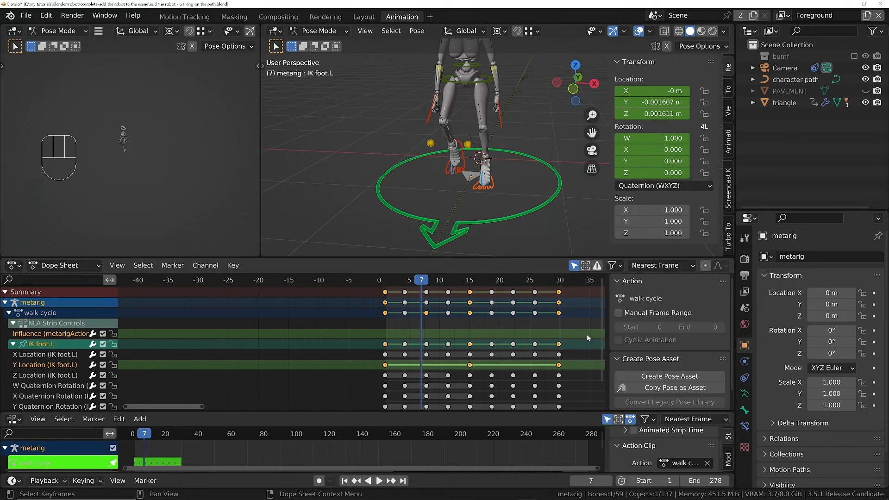
pyautogui.scroll(12, 517, 303)
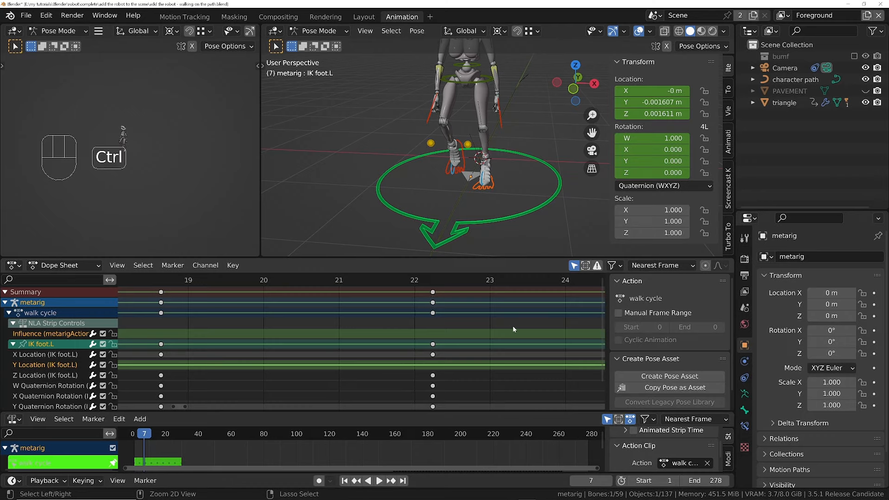
pyautogui.keyDown('ctrl'); pyautogui.moveTo(512, 327); pyautogui.dragTo(476, 326, button='middle'); pyautogui.keyUp('ctrl')
pyautogui.moveTo(548, 336); pyautogui.dragTo(499, 317, button='middle')
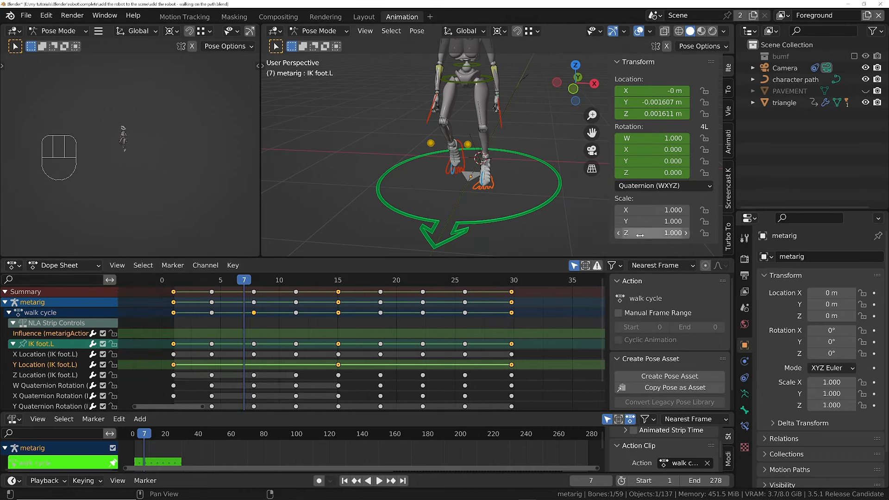
# - Return the rig to Object Mode and set its walk speed property to 2, framing the full keyframe range in the Dope Sheet
pyautogui.press('Tab')
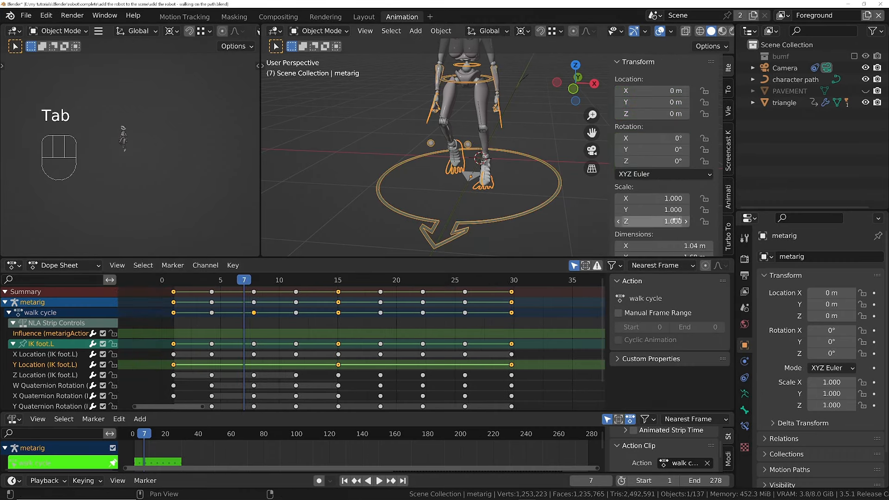
pyautogui.scroll(-4, 671, 209)
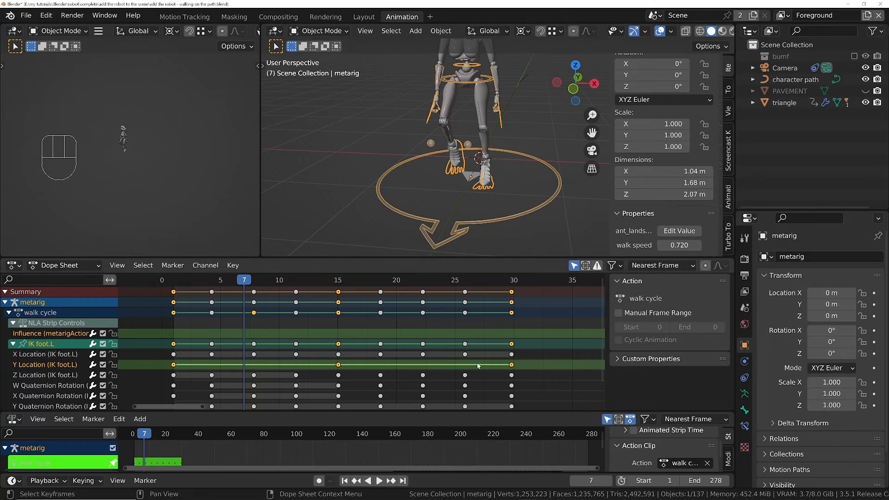
pyautogui.click(678, 246)
pyautogui.write('2')
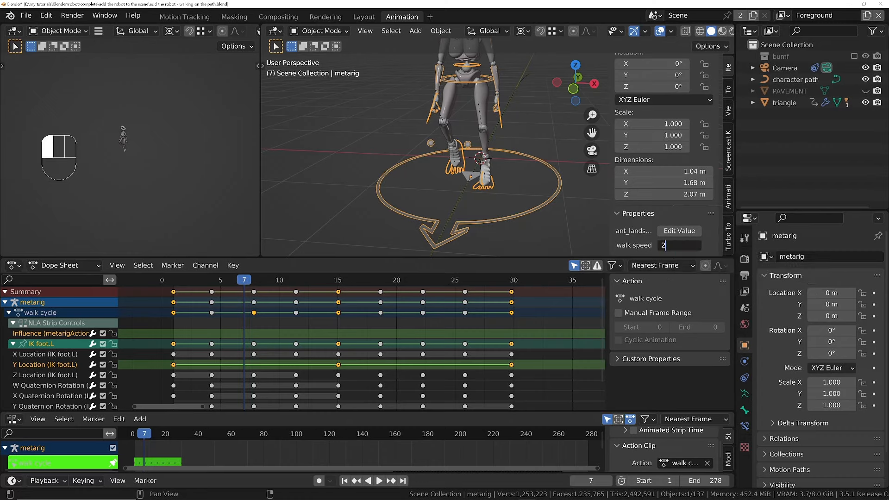
pyautogui.press('Return')
pyautogui.keyDown('ctrl'); pyautogui.moveTo(534, 336); pyautogui.dragTo(366, 339, button='middle'); pyautogui.keyUp('ctrl')
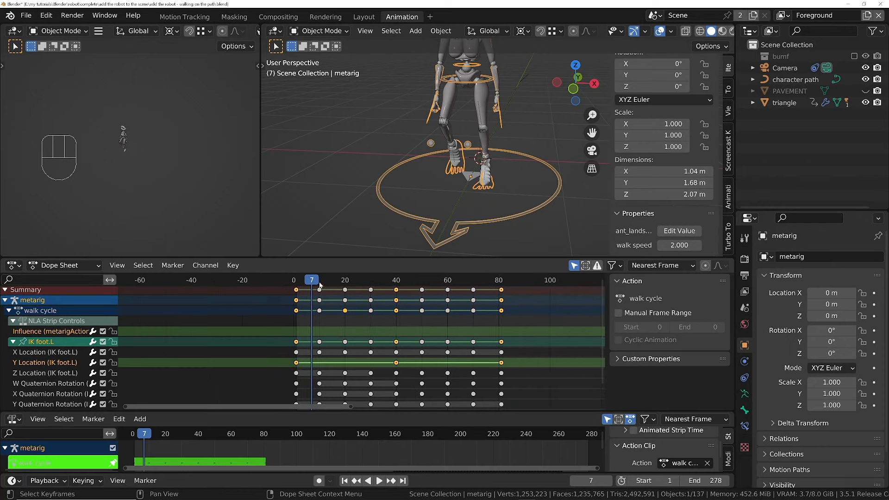
pyautogui.keyDown('ctrl'); pyautogui.moveTo(458, 294); pyautogui.dragTo(472, 282, button='middle'); pyautogui.keyUp('ctrl')
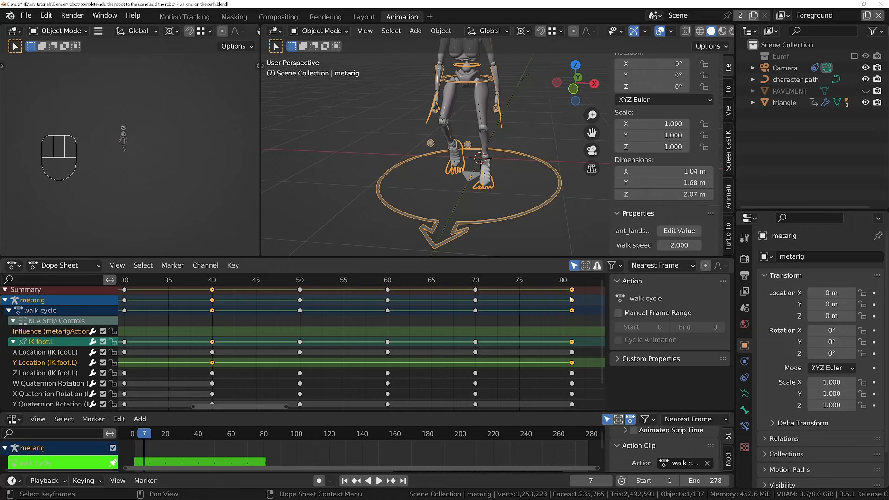
pyautogui.scroll(1, 479, 292)
pyautogui.keyDown('ctrl'); pyautogui.moveTo(472, 320); pyautogui.dragTo(432, 336, button='middle'); pyautogui.keyUp('ctrl')
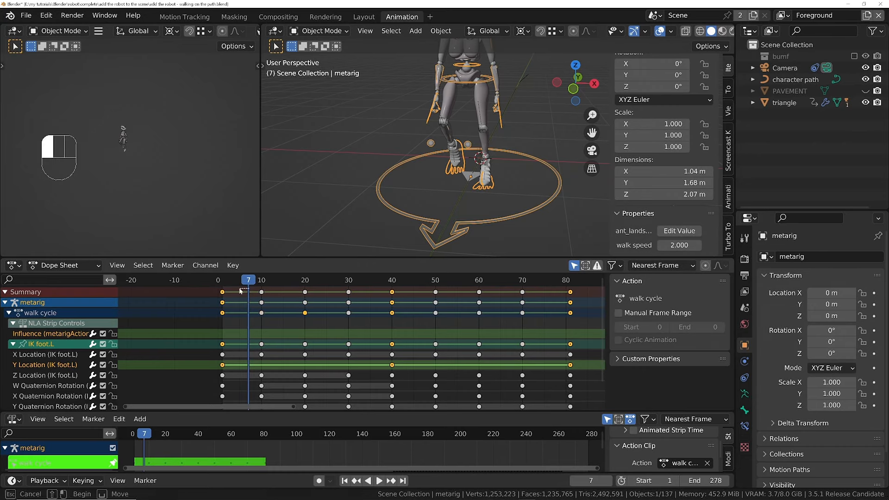
# - Go back to Pose Mode with IK foot.L selected and show the robot's feet close up in front view
pyautogui.press('Tab')
pyautogui.click(519, 240)
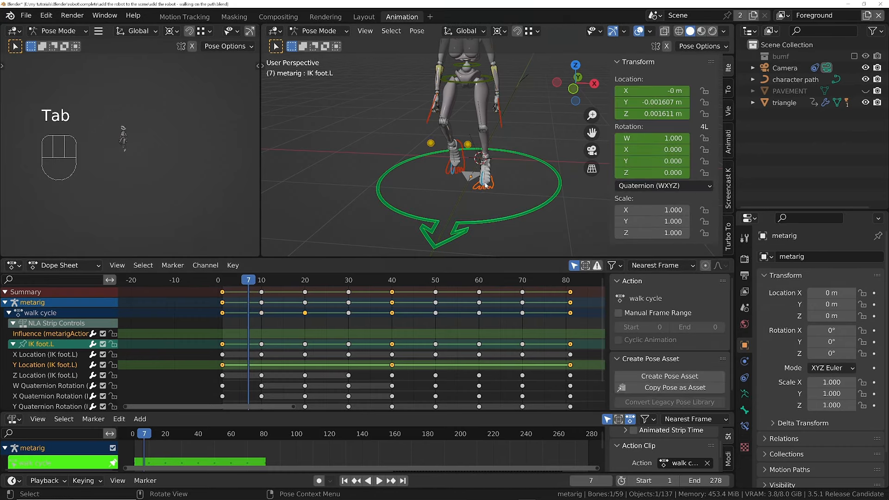
pyautogui.click(488, 189)
pyautogui.click(489, 187)
pyautogui.press('KP_1')
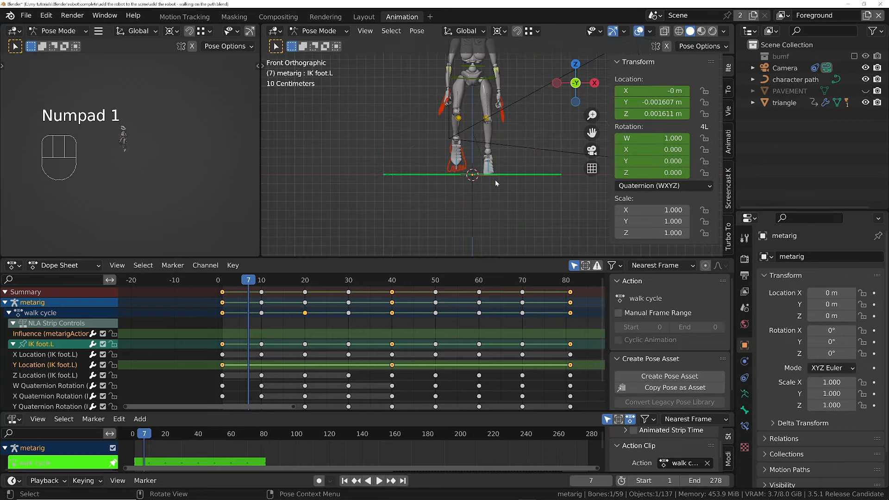
pyautogui.scroll(5, 496, 180)
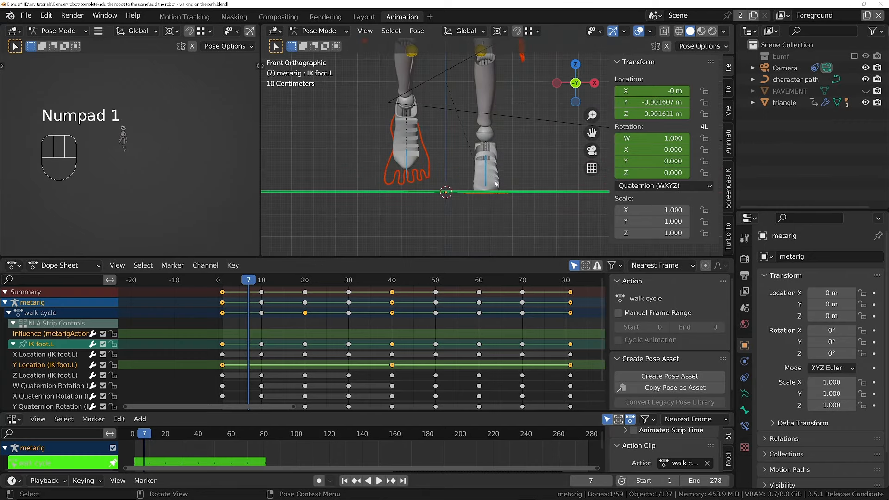
pyautogui.keyDown('shift'); pyautogui.moveTo(495, 183); pyautogui.dragTo(484, 202, button='middle'); pyautogui.keyUp('shift')
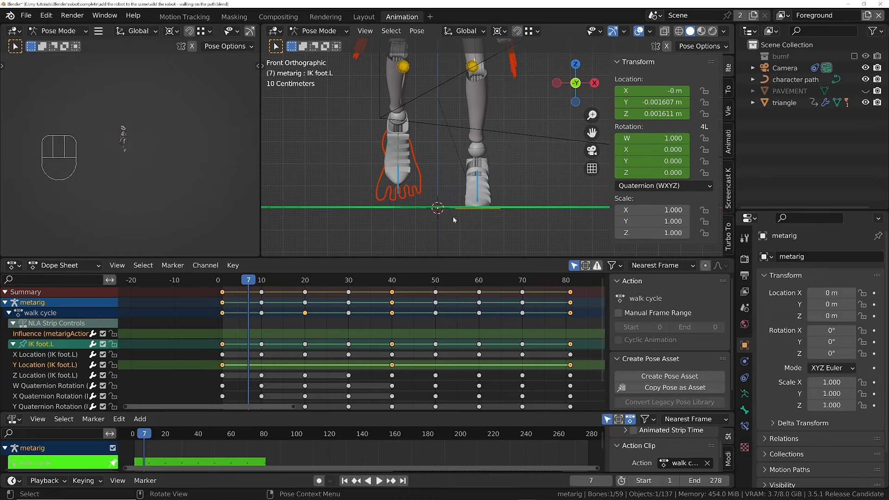
# - At frame 1, move IK foot.L inward along the global X axis to about -0.066 m
pyautogui.hotkey('shift', 'Left')
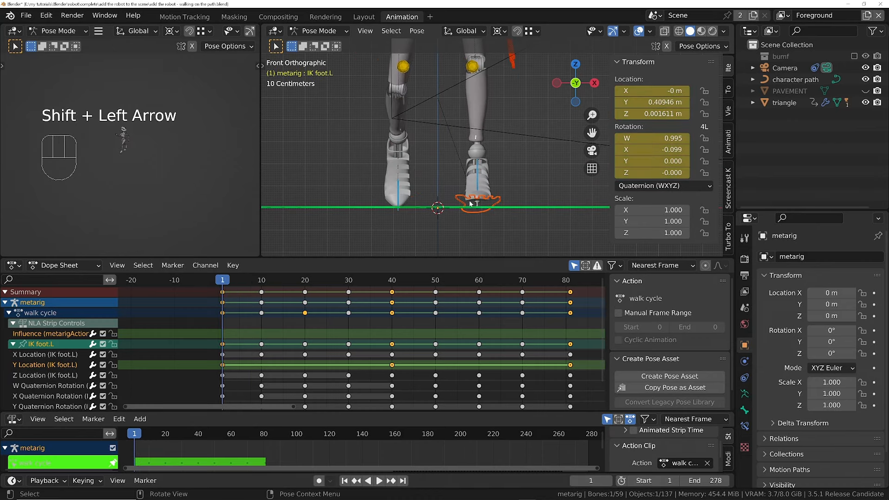
pyautogui.scroll(2, 487, 209)
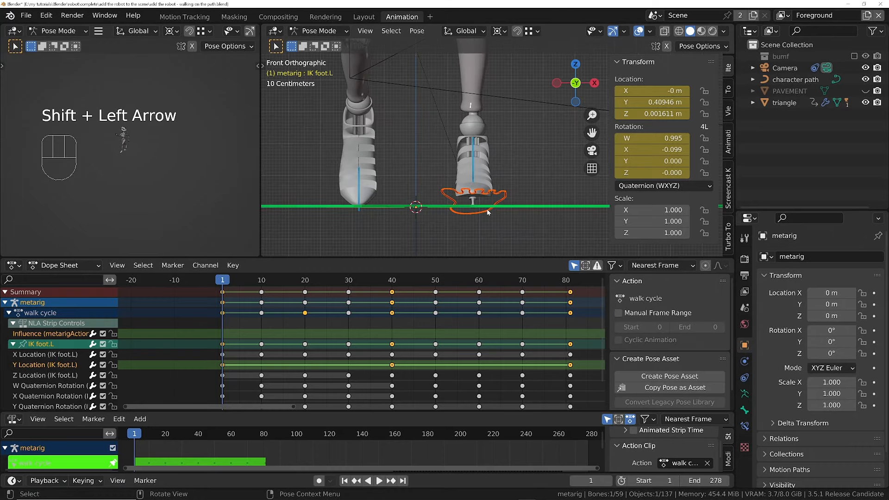
pyautogui.press('g')
pyautogui.click(487, 178)
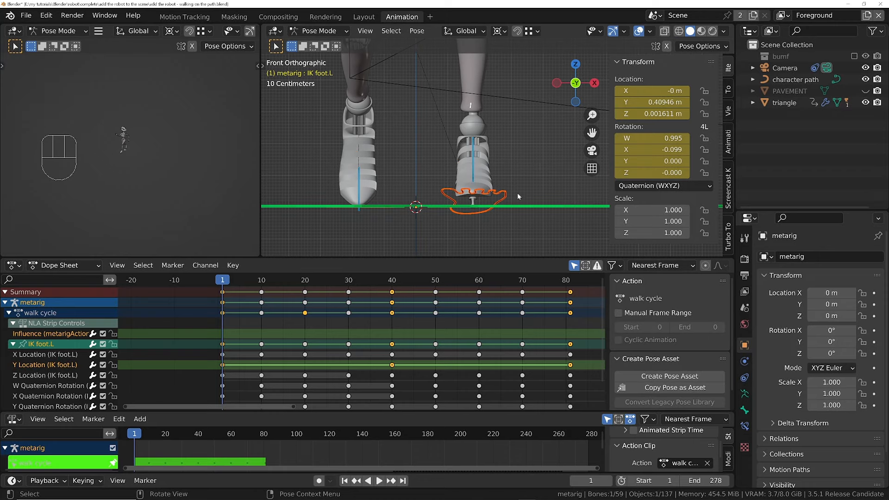
pyautogui.press('g')
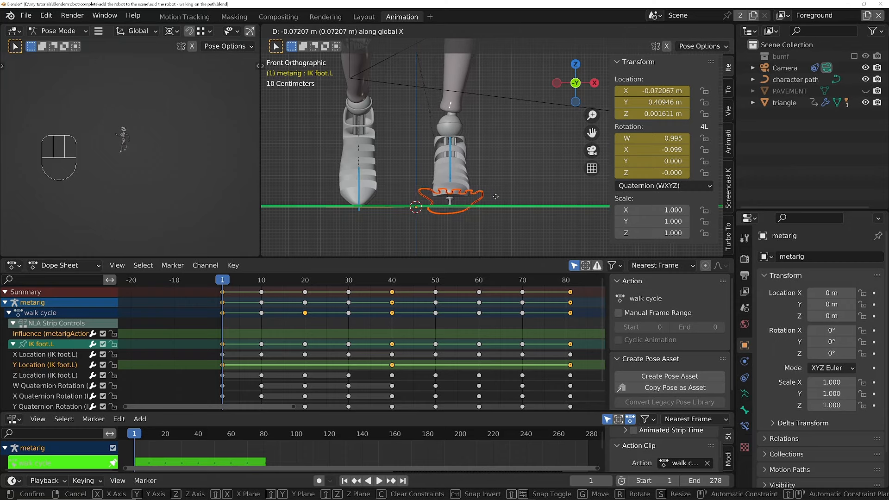
pyautogui.click(497, 194)
# - Keyframe only the X Location channel of IK foot.L at frame 1
pyautogui.click(53, 355)
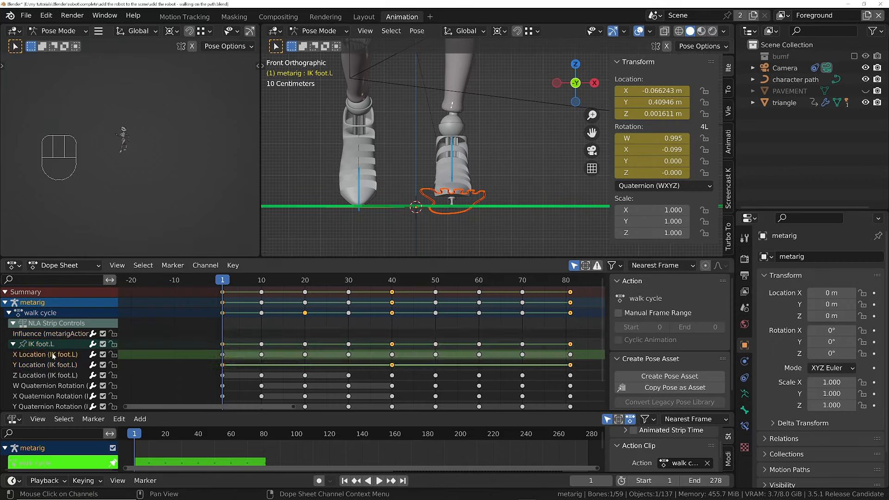
pyautogui.press('i')
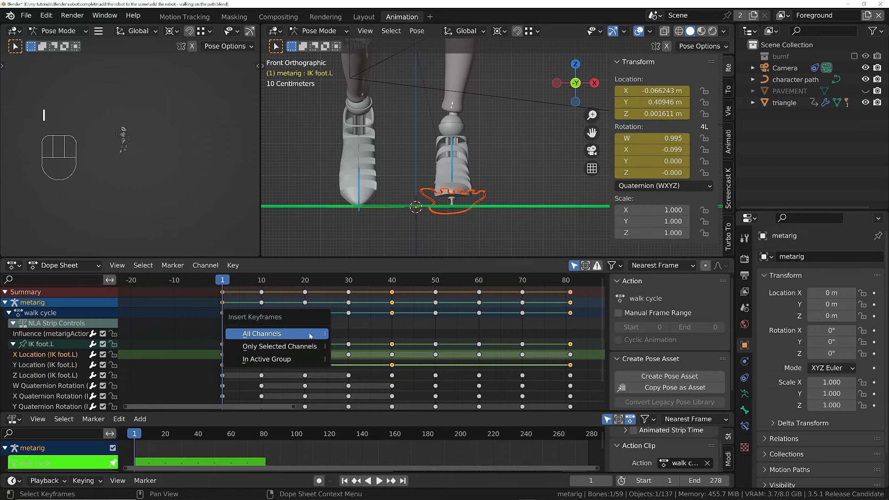
pyautogui.click(271, 348)
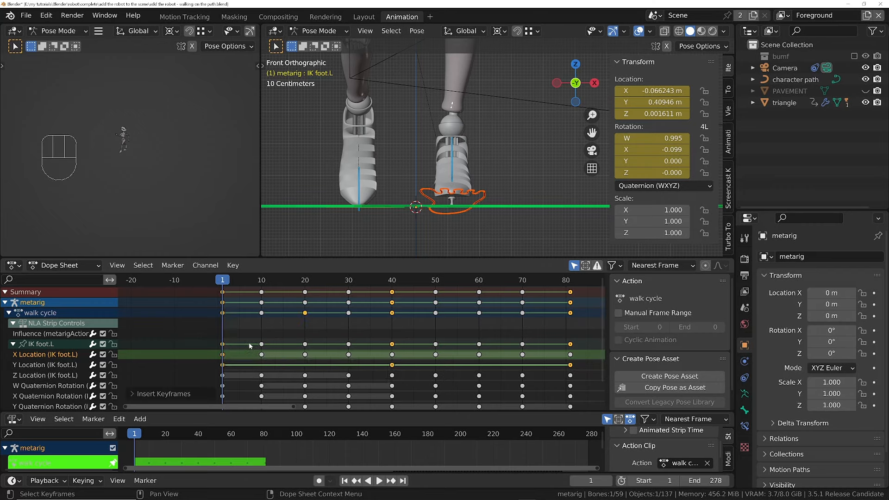
# - Copy the frame 1 X Location keyframe of IK foot.L and paste it at frame 40
pyautogui.press('space')
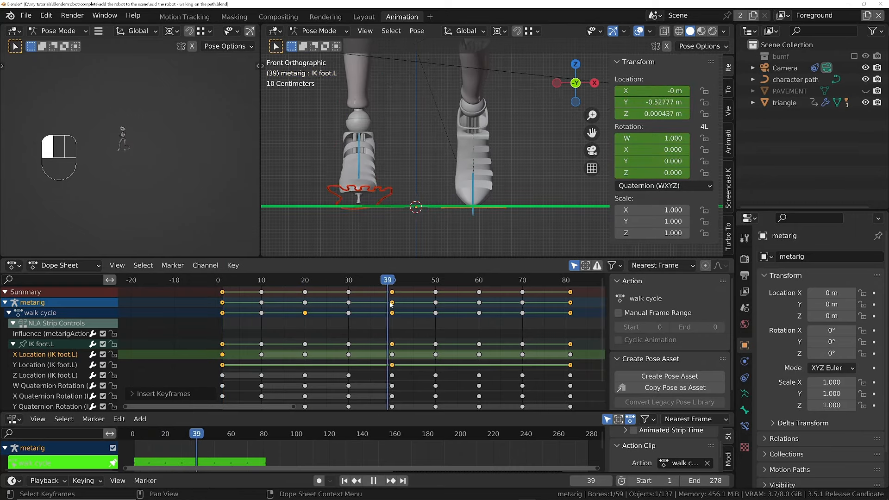
pyautogui.press('space')
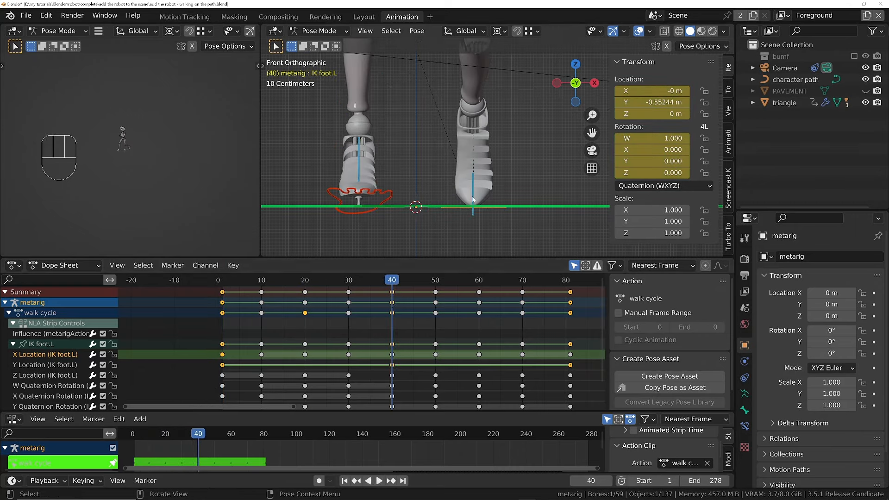
pyautogui.moveTo(444, 139); pyautogui.dragTo(494, 182, button='middle')
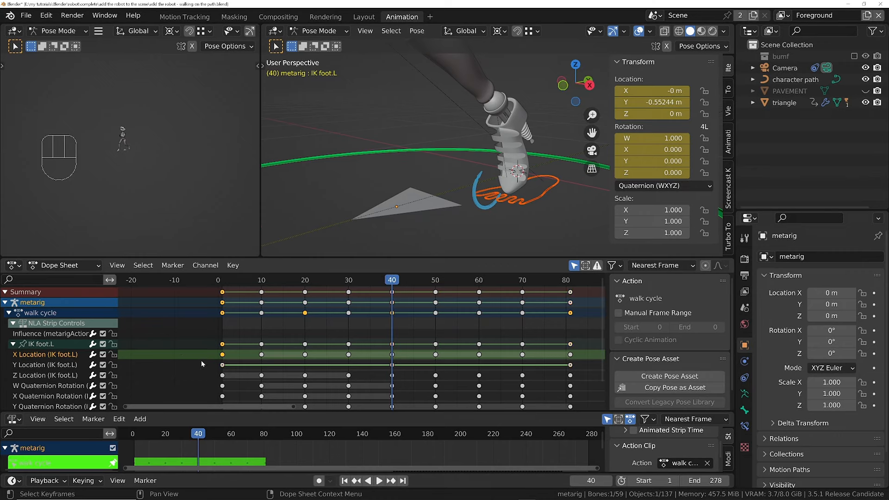
pyautogui.hotkey('ctrl', 'c')
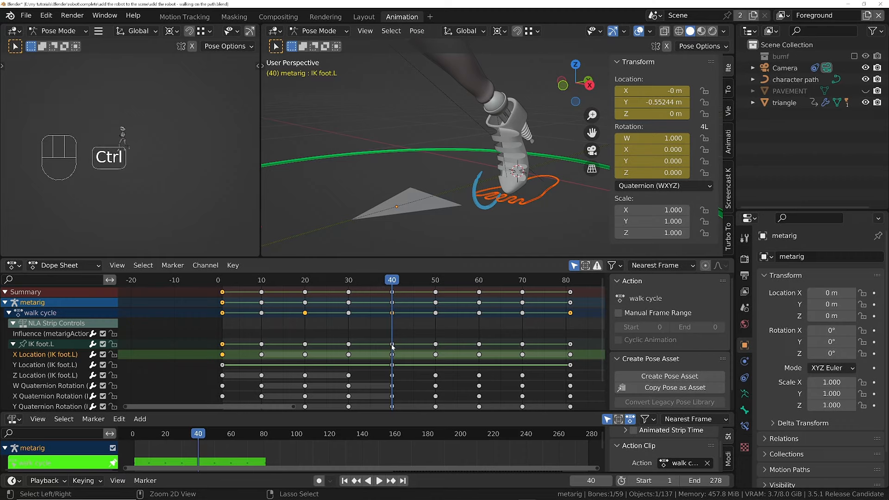
pyautogui.hotkey('ctrl', 'v')
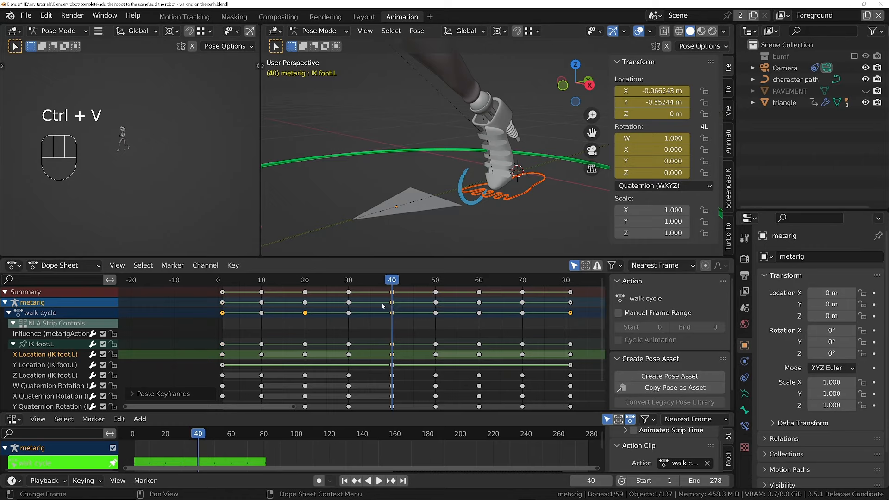
pyautogui.moveTo(438, 206); pyautogui.dragTo(500, 198, button='middle')
pyautogui.scroll(-5, 498, 197)
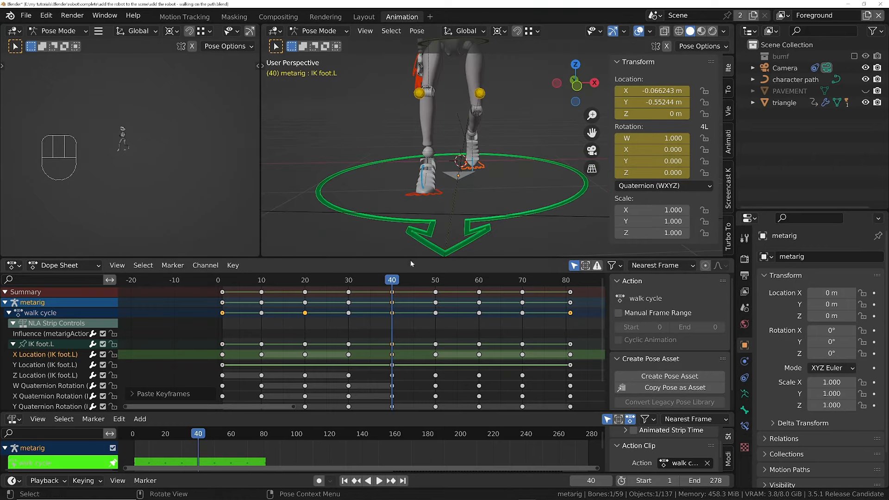
# - Delete the X Location keyframes of IK foot.L at frames 10, 20 and 30
pyautogui.moveTo(392, 302)
pyautogui.mouseDown()
pyautogui.moveTo(238, 307)
pyautogui.moveTo(383, 311)
pyautogui.mouseUp()
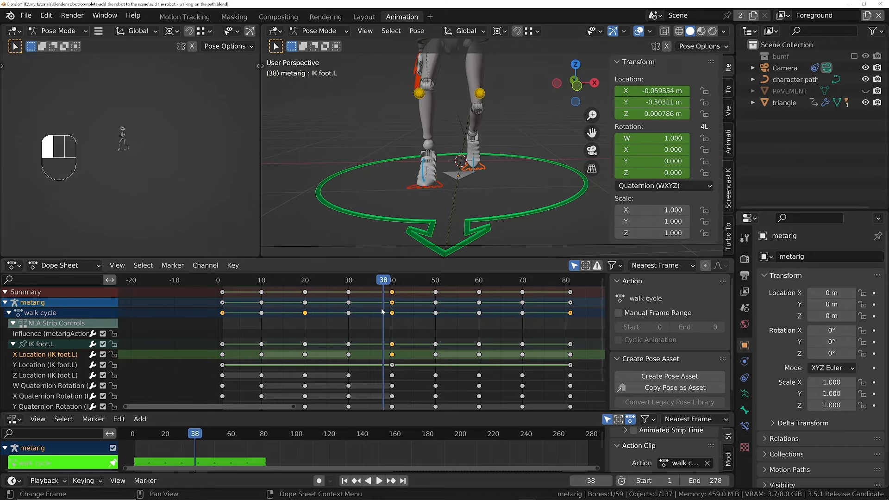
pyautogui.click(262, 355)
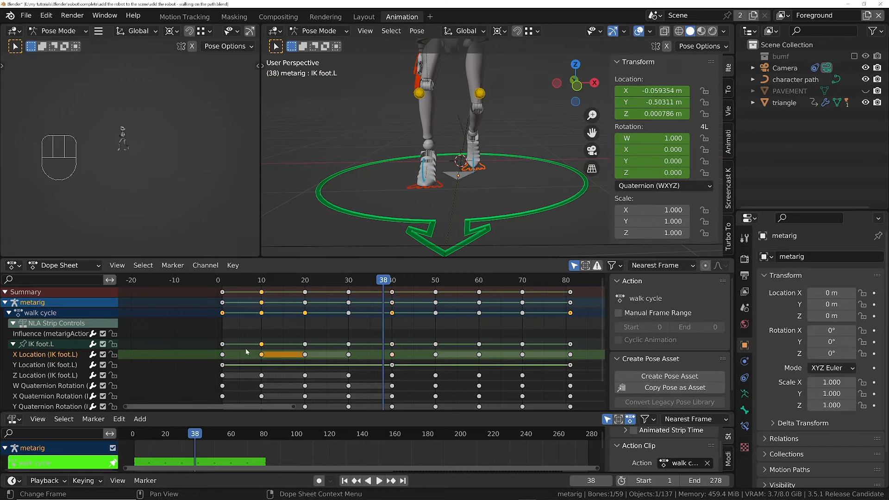
pyautogui.moveTo(245, 348); pyautogui.dragTo(364, 362)
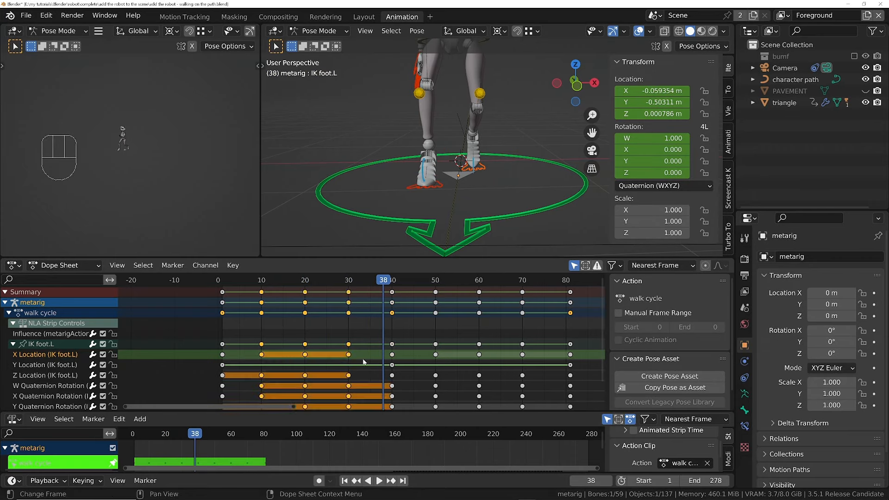
pyautogui.click(338, 363)
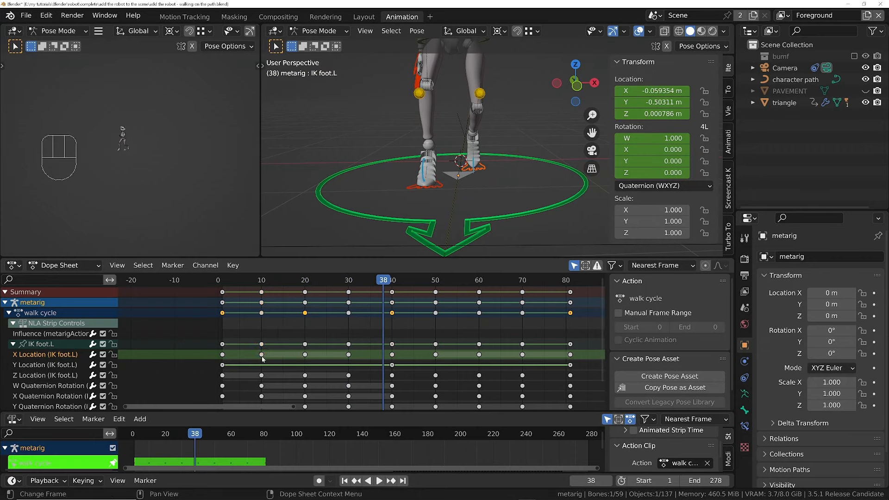
pyautogui.moveTo(254, 354); pyautogui.dragTo(354, 354)
pyautogui.press('x')
pyautogui.click(354, 353)
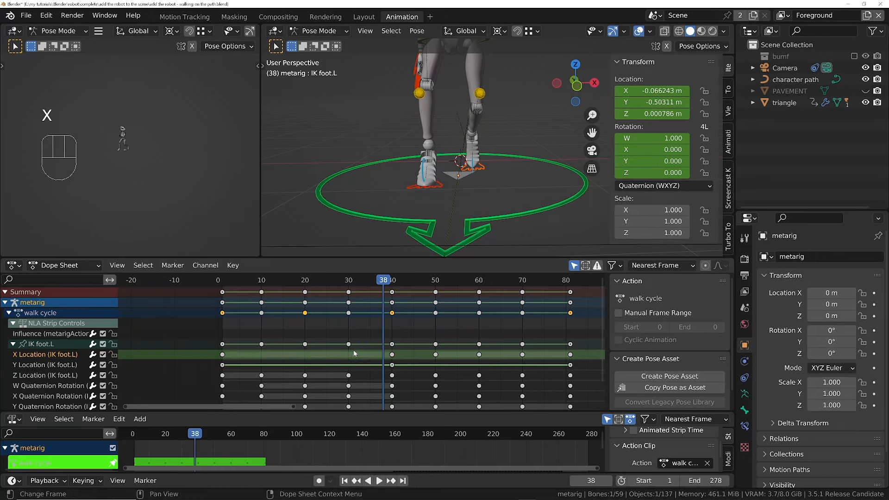
# - At frame 40, select IK foot.R and move it inward along the global X axis to about 0.06 m in front view
pyautogui.moveTo(400, 276); pyautogui.dragTo(393, 337)
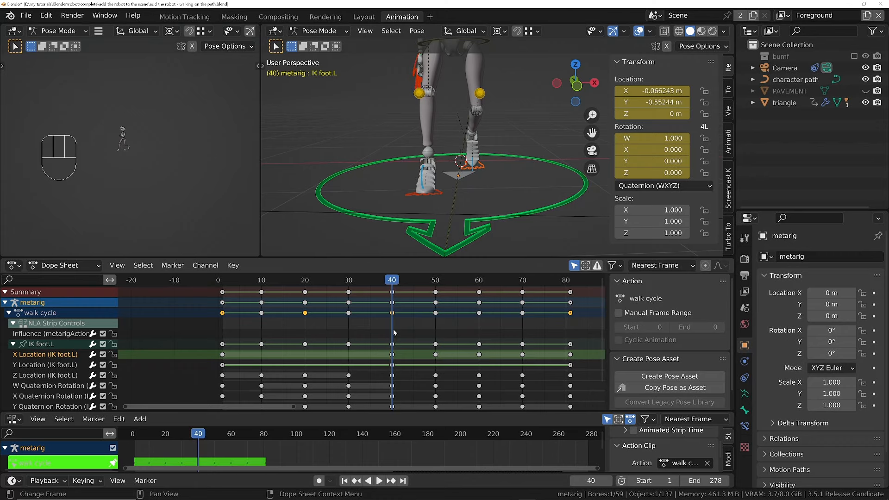
pyautogui.click(428, 199)
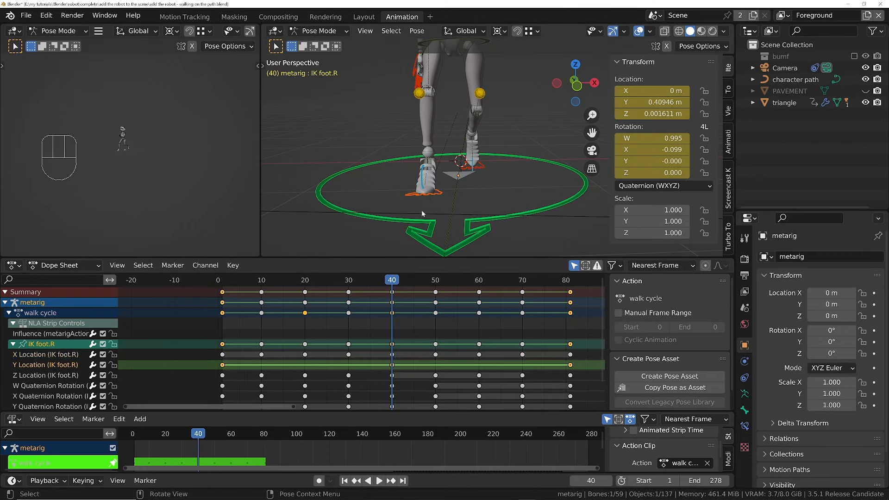
pyautogui.press('KP_1')
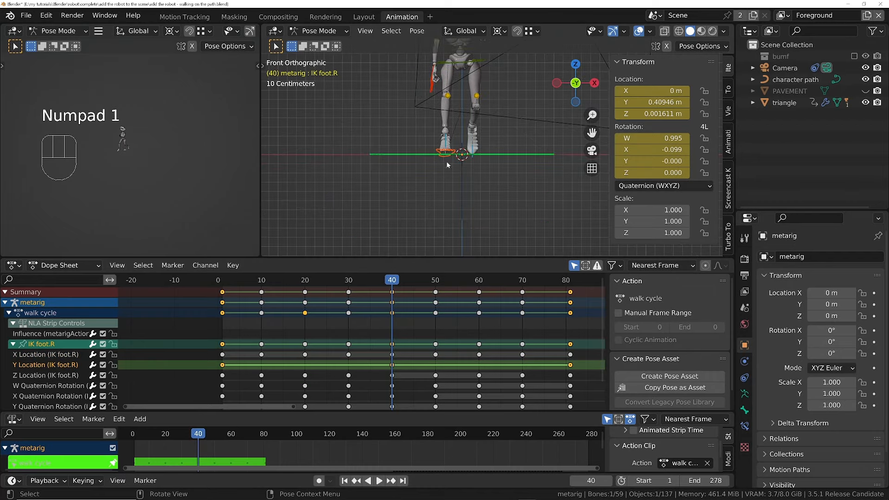
pyautogui.scroll(6, 447, 164)
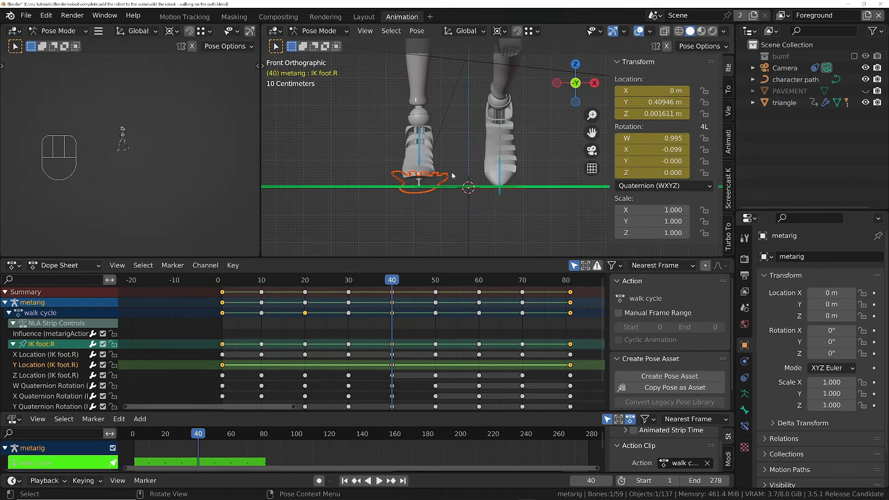
pyautogui.press('g')
pyautogui.press('x')
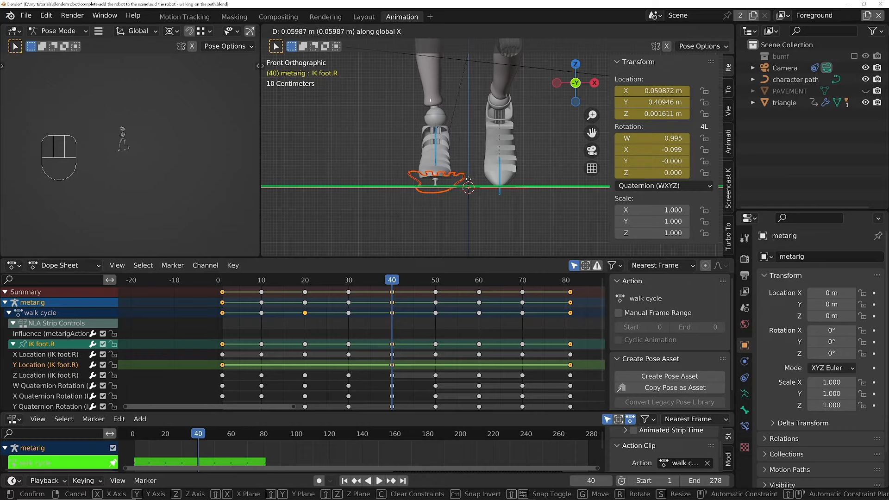
pyautogui.click(468, 180)
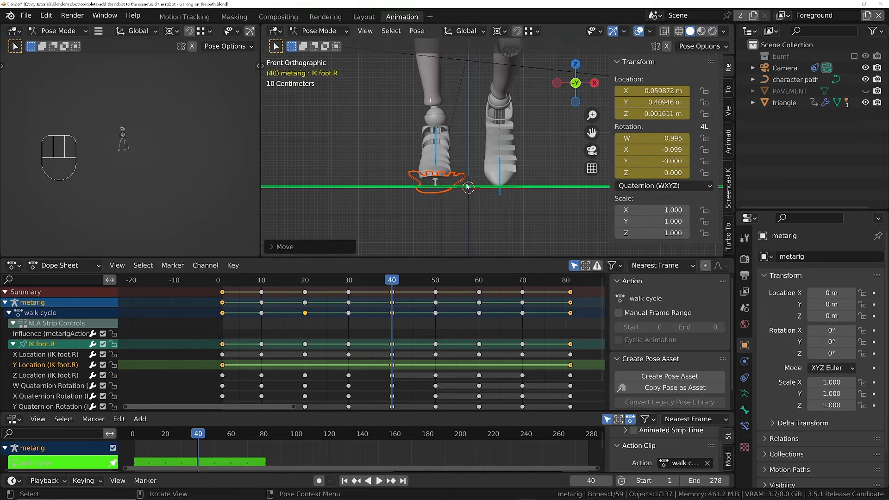
# - Keyframe only the X Location channel of IK foot.R at frame 40
pyautogui.click(35, 356)
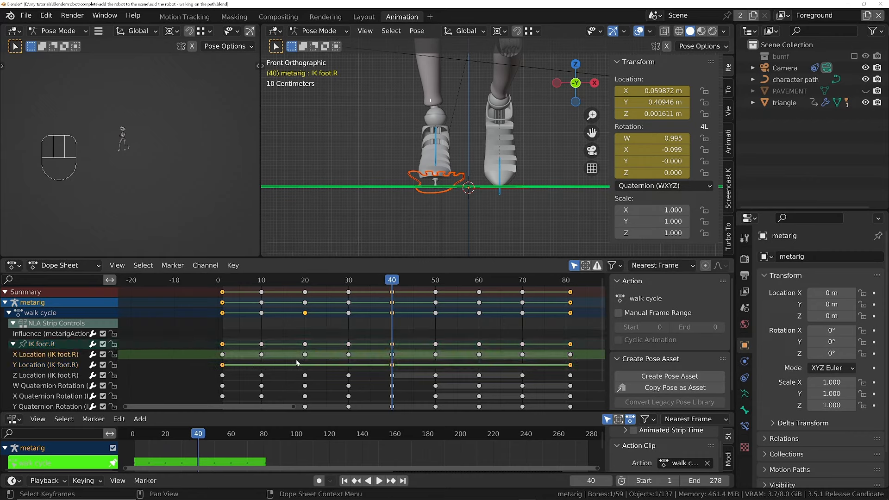
pyautogui.press('i')
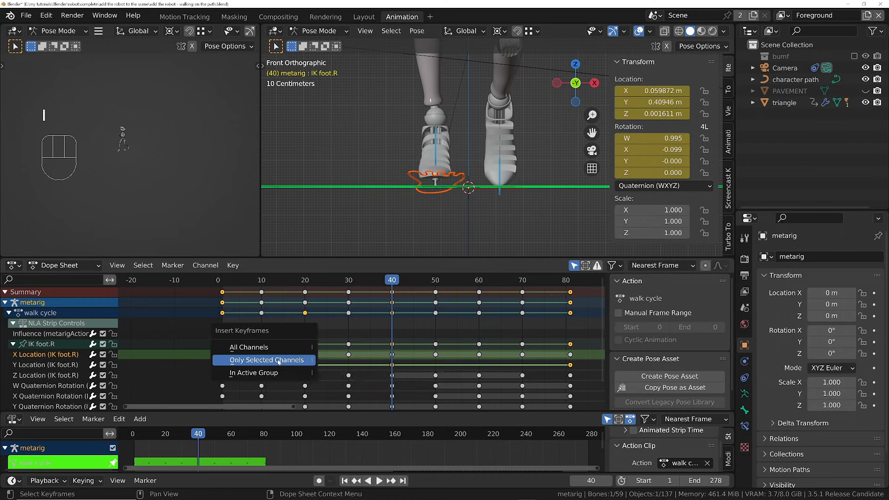
pyautogui.click(278, 360)
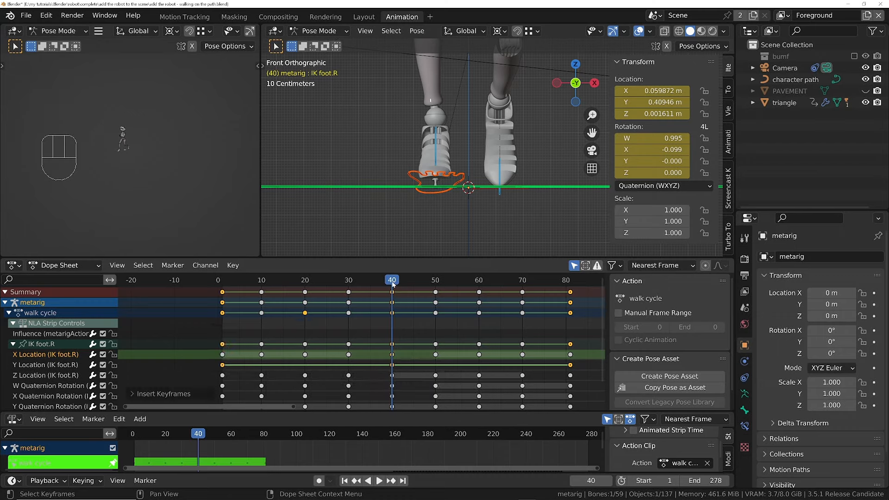
# - Delete the X Location keyframes of IK foot.R at frames 50, 60 and 70
pyautogui.moveTo(393, 280); pyautogui.dragTo(409, 297)
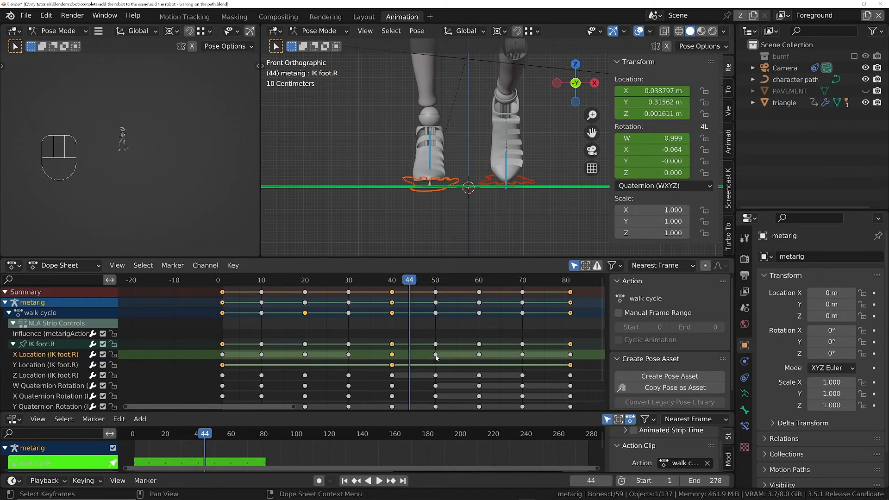
pyautogui.click(435, 344)
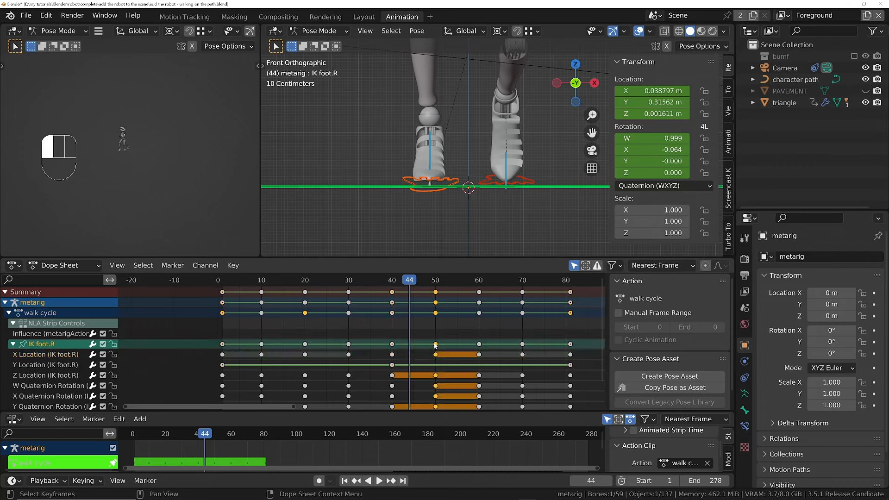
pyautogui.click(435, 355)
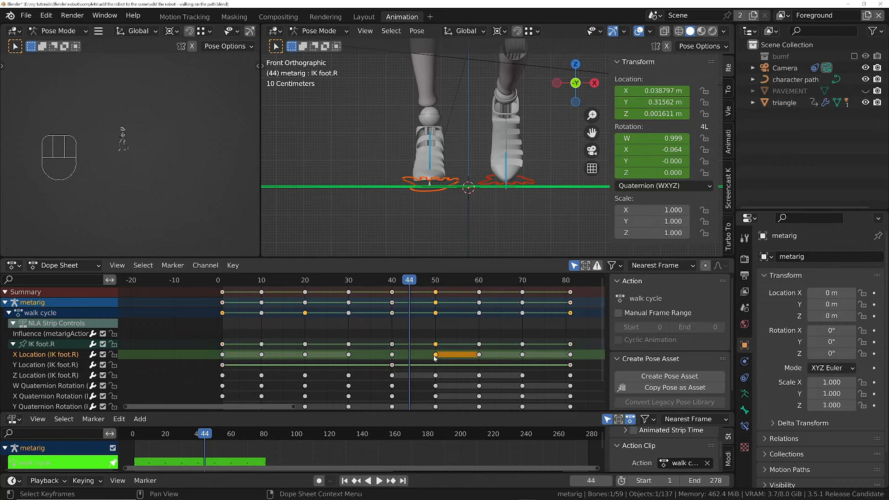
pyautogui.moveTo(427, 357)
pyautogui.mouseDown()
pyautogui.moveTo(530, 355)
pyautogui.moveTo(415, 355)
pyautogui.mouseUp()
pyautogui.click(529, 358)
pyautogui.press('x')
pyautogui.click(461, 359)
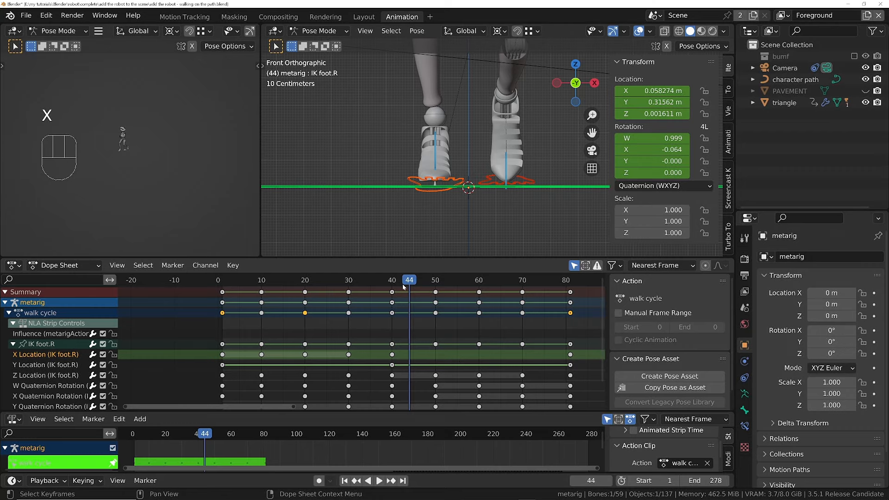
# - Copy the frame 40 X Location keyframe of IK foot.R and paste it at frames 81 and 1
pyautogui.moveTo(406, 284); pyautogui.dragTo(564, 302)
pyautogui.click(392, 354)
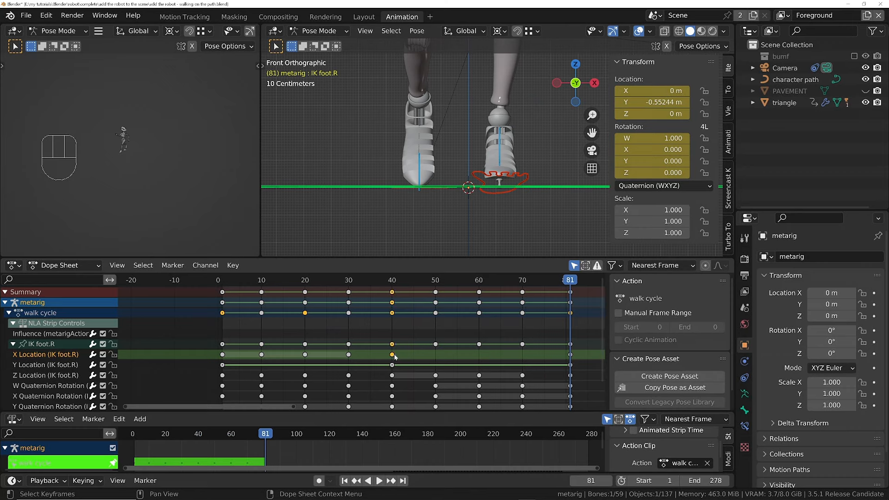
pyautogui.hotkey('ctrl', 'c')
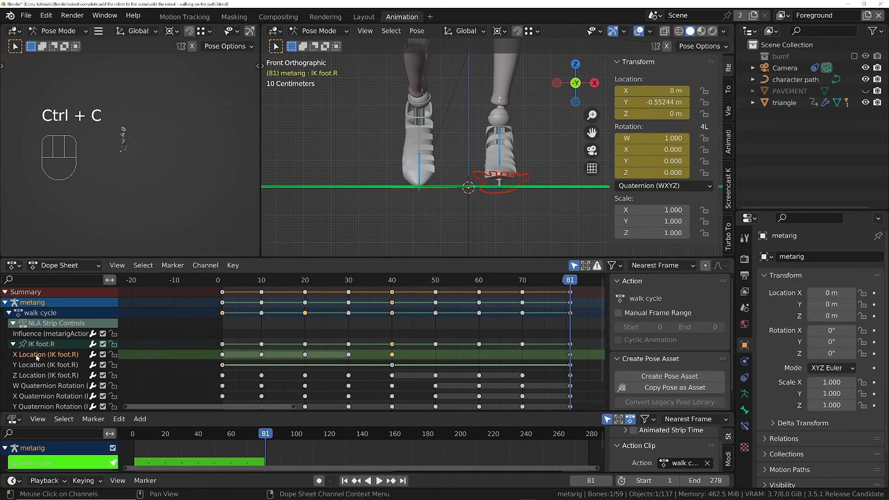
pyautogui.hotkey('ctrl', 'v')
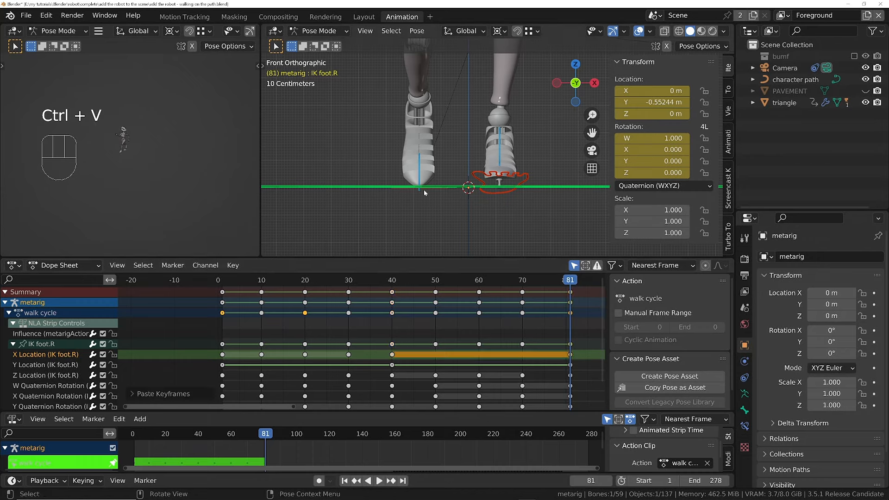
pyautogui.moveTo(578, 284); pyautogui.dragTo(218, 353)
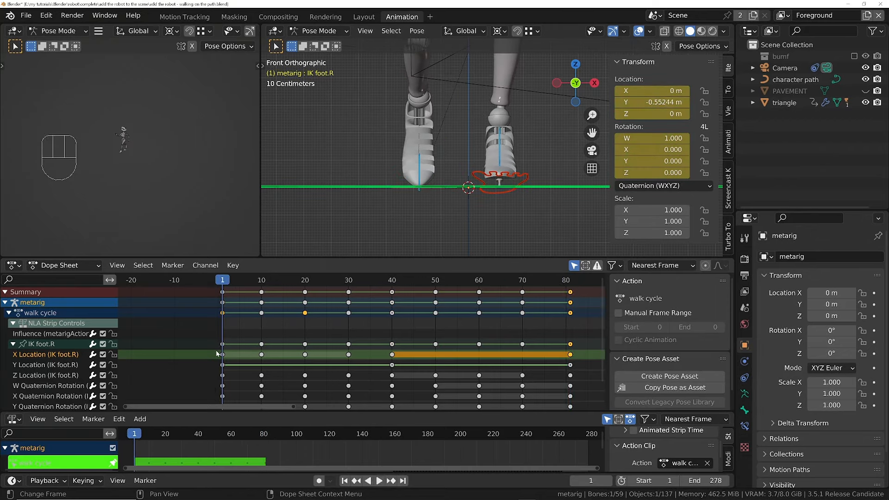
pyautogui.press('ctrl')
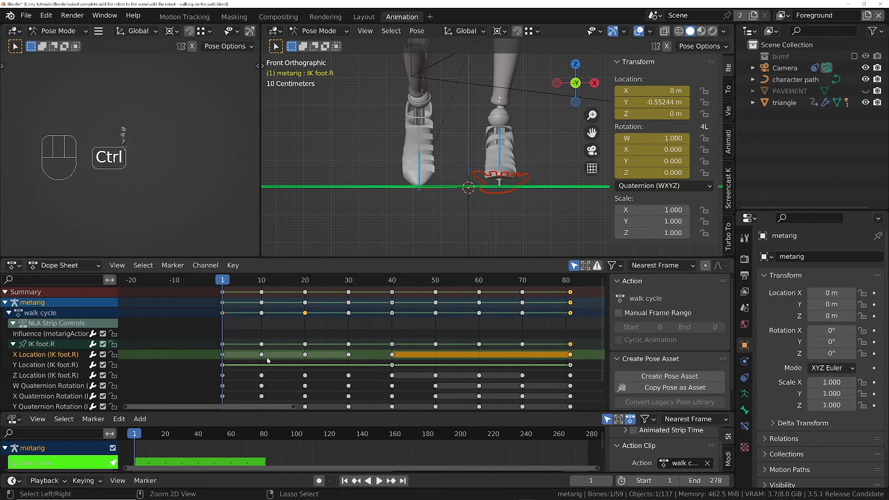
pyautogui.hotkey('ctrl', 'v')
# - Play and scrub through the walk cycle in front and perspective views, examining the right foot's sideways path between frames 1 and 40
pyautogui.press('space')
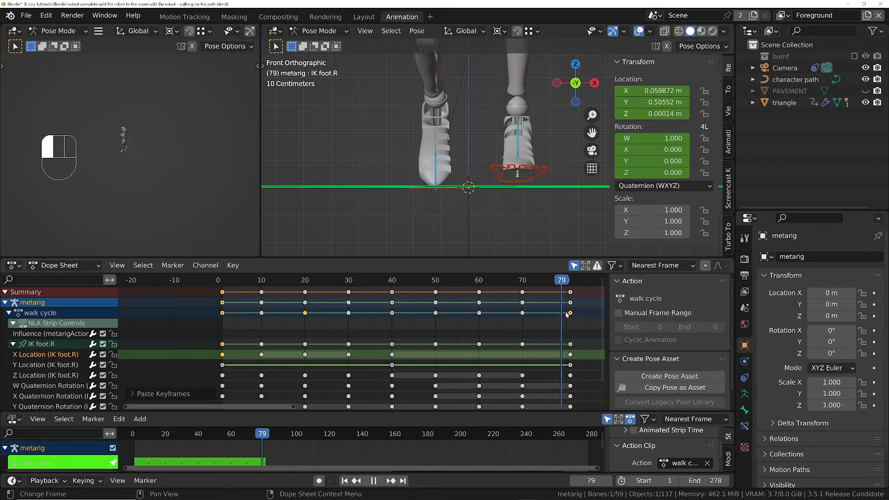
pyautogui.moveTo(566, 315); pyautogui.dragTo(415, 325)
pyautogui.moveTo(326, 330); pyautogui.dragTo(386, 330)
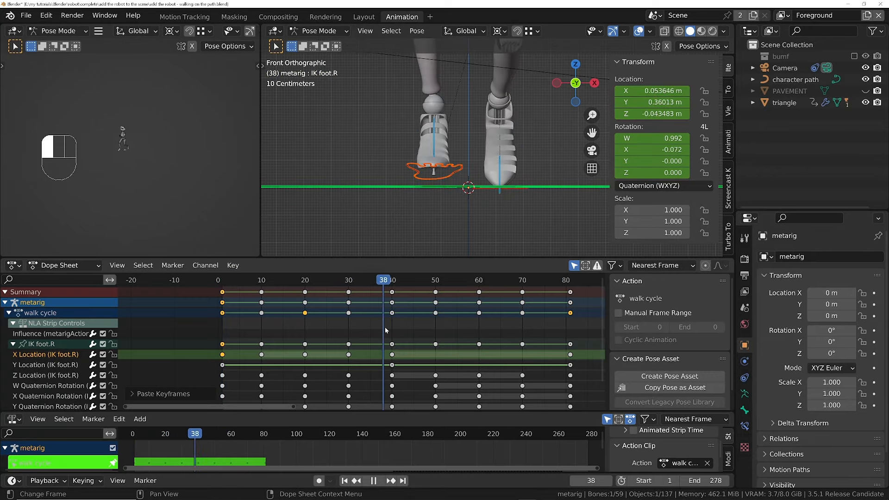
pyautogui.moveTo(454, 105); pyautogui.dragTo(394, 152, button='middle')
pyautogui.moveTo(383, 281); pyautogui.dragTo(335, 281)
pyautogui.moveTo(406, 230); pyautogui.dragTo(510, 140, button='middle')
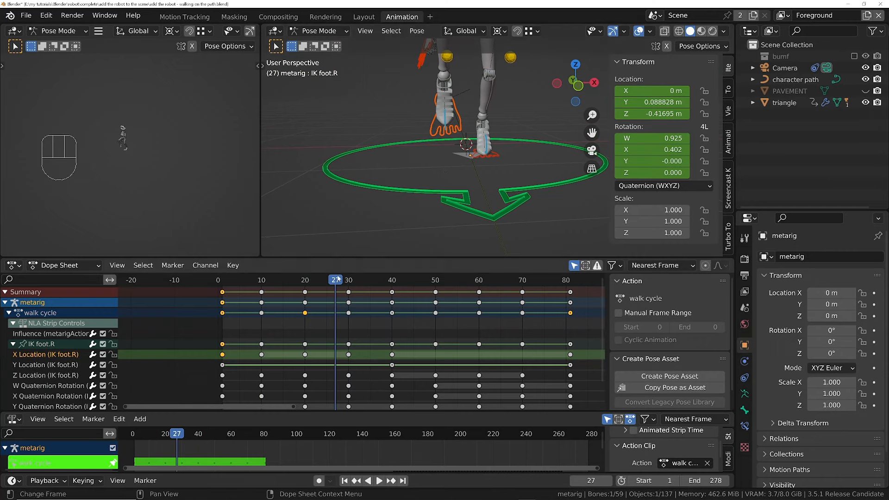
pyautogui.moveTo(336, 284); pyautogui.dragTo(306, 293)
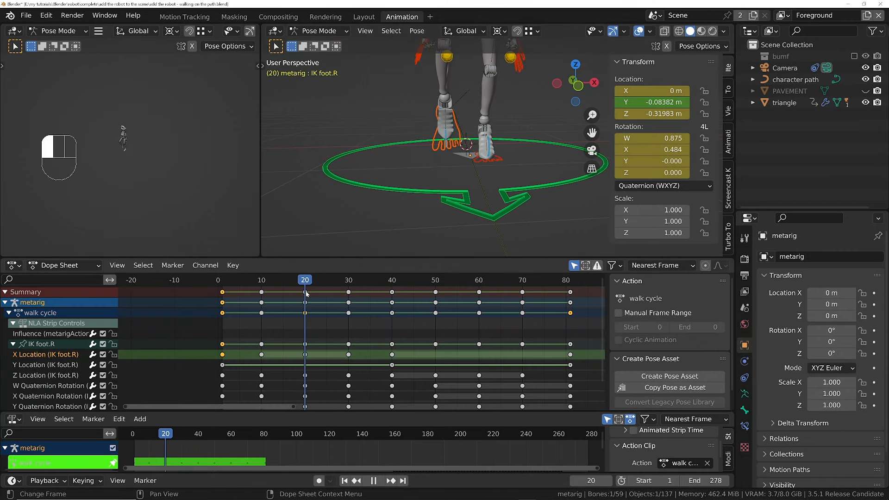
# - Delete the X Location keyframes of IK foot.R at frames 10 and 30
pyautogui.press('x')
pyautogui.click(266, 355)
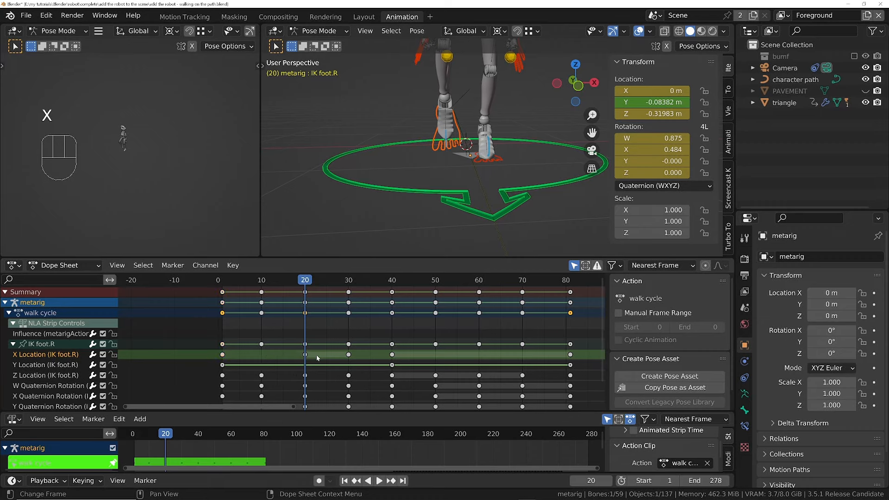
pyautogui.press('x')
pyautogui.click(351, 355)
# - Play back the walk cycle in perspective and front views to check the spacing between the feet
pyautogui.moveTo(308, 284); pyautogui.dragTo(253, 324)
pyautogui.press('space')
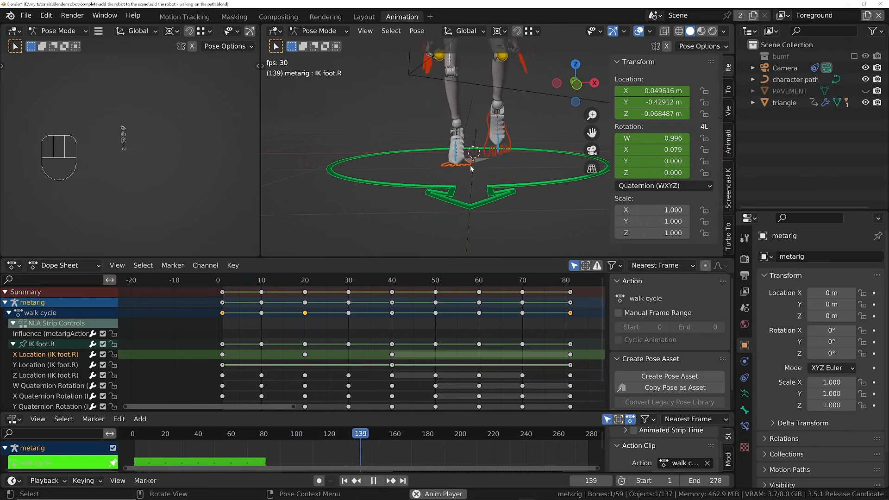
pyautogui.press('space')
pyautogui.press('KP_1')
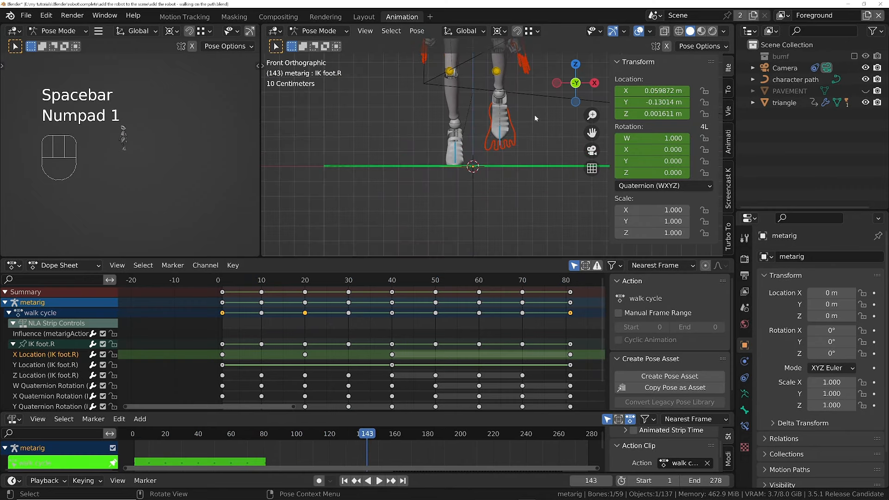
pyautogui.press('space')
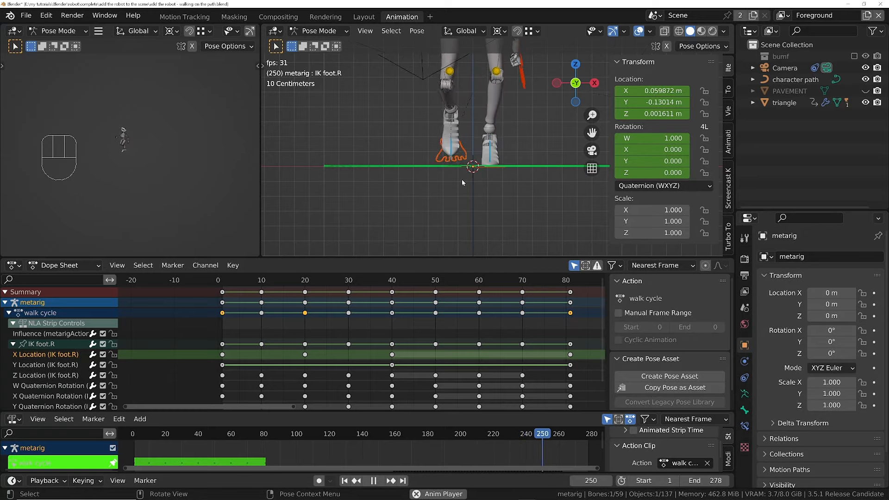
pyautogui.press('space')
# - Copy the frame 1 X Location keyframe of IK foot.L, paste it at frame 81, and play back the walk cycle from the front
pyautogui.click(493, 170)
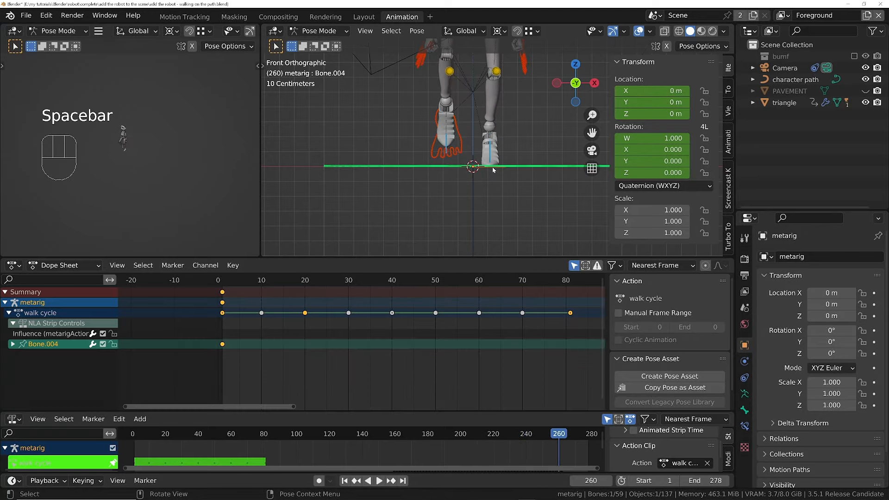
pyautogui.moveTo(497, 157); pyautogui.dragTo(502, 190, button='middle')
pyautogui.click(500, 167)
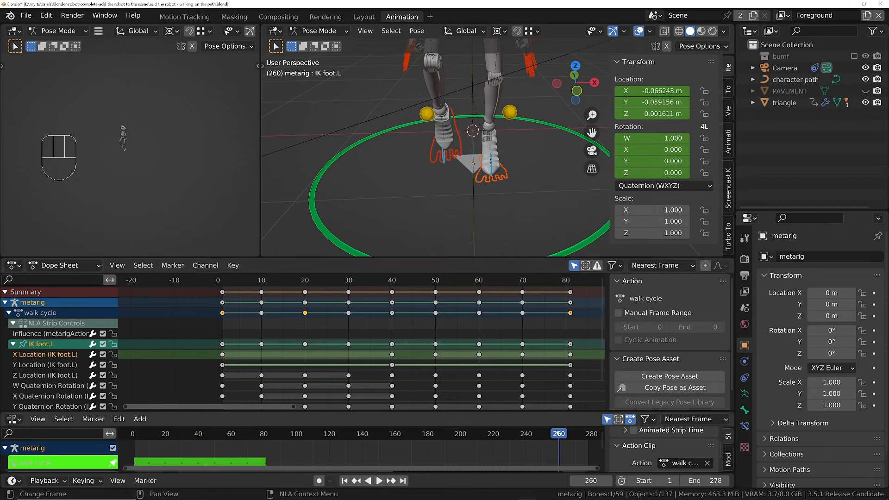
pyautogui.hotkey('shift', 'Left')
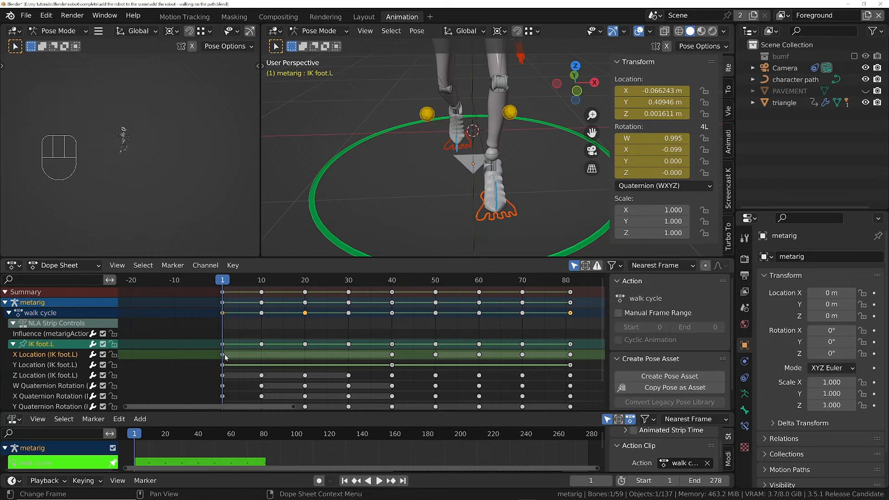
pyautogui.press('KP_1')
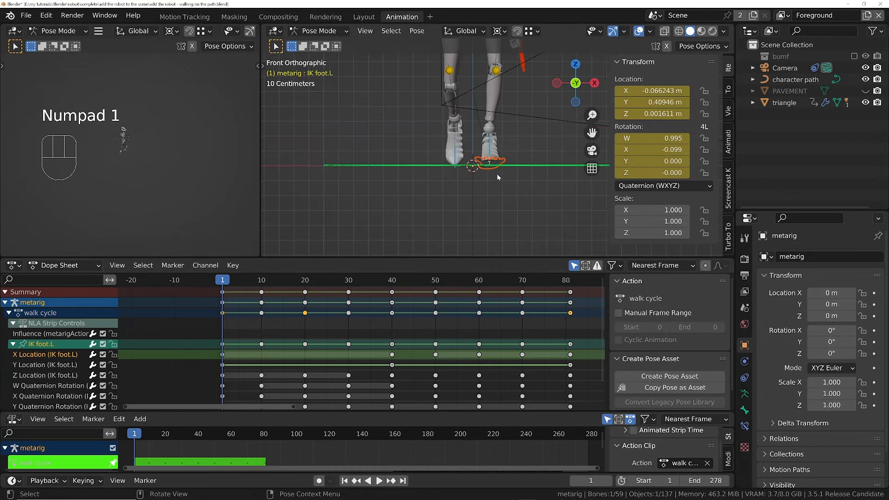
pyautogui.moveTo(217, 282); pyautogui.dragTo(573, 310)
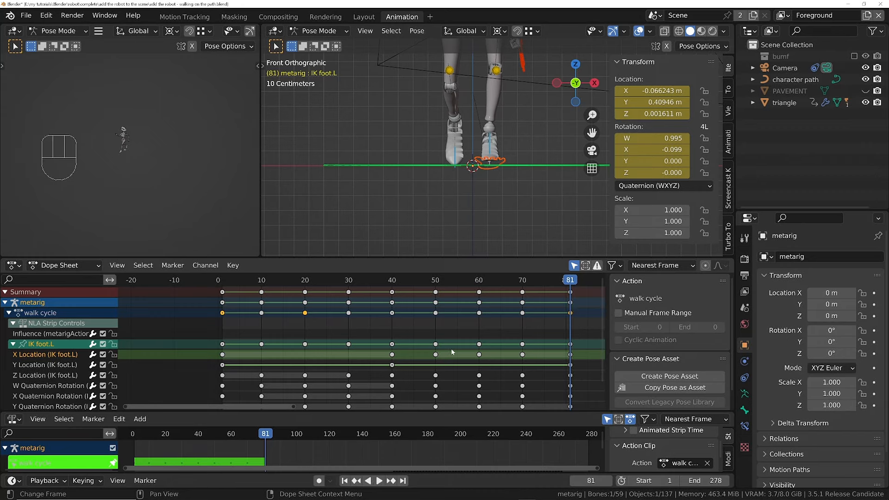
pyautogui.click(222, 355)
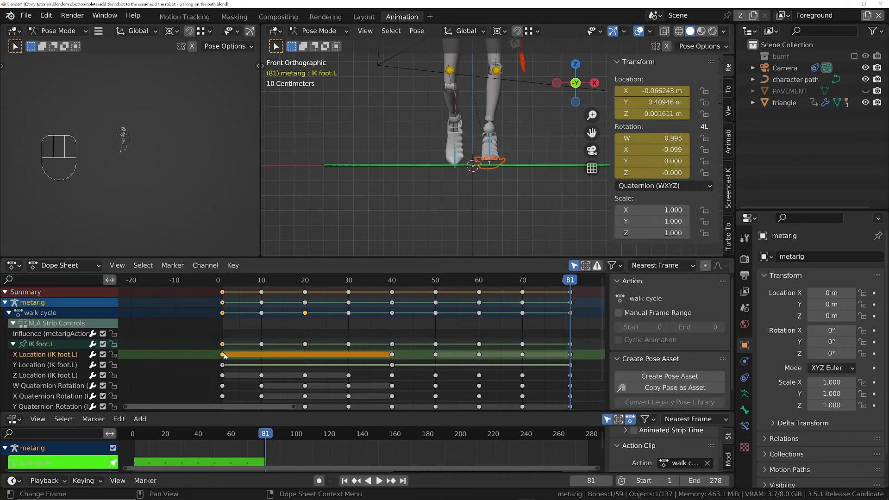
pyautogui.hotkey('ctrl', 'v')
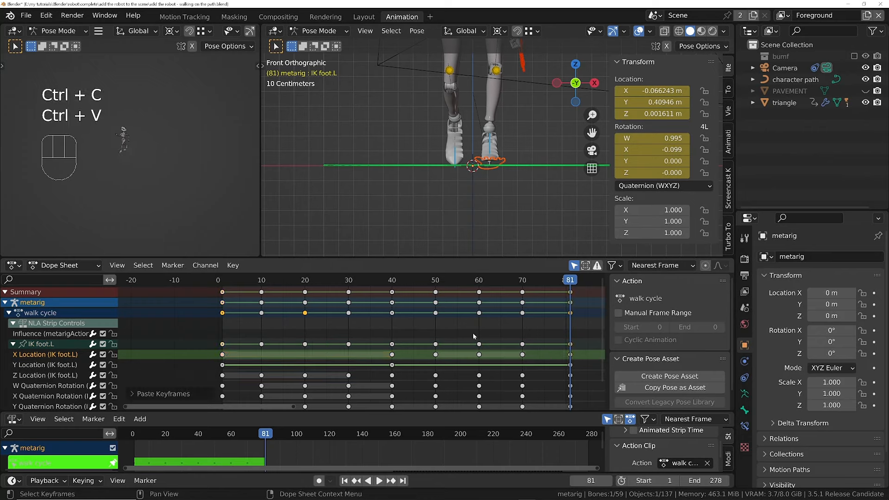
pyautogui.press('space')
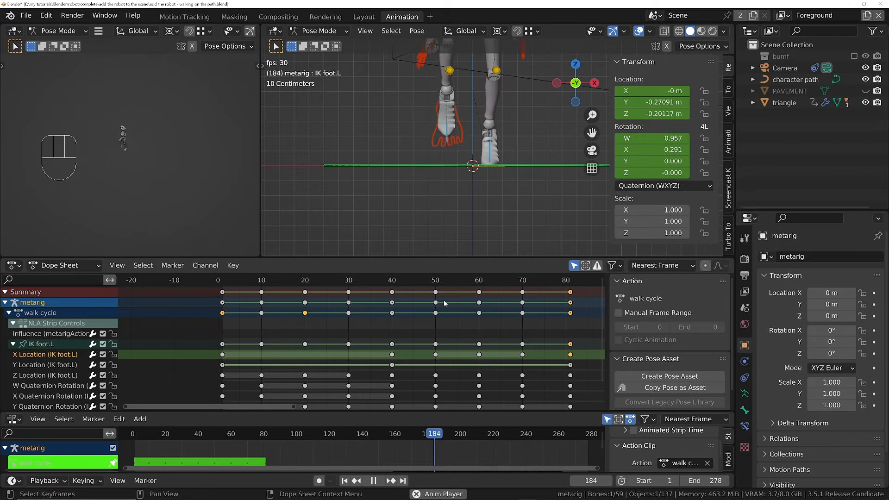
pyautogui.press('space')
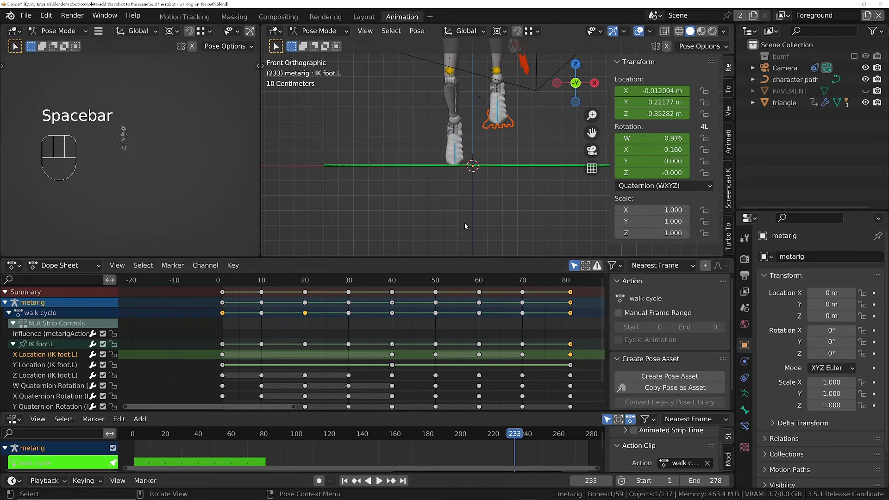
# - Switch the metarig to Object Mode and stop editing the walk cycle strip's action to return to the full NLA tracks
pyautogui.moveTo(513, 143); pyautogui.dragTo(465, 162, button='middle')
pyautogui.hotkey('ctrl', 'Tab')
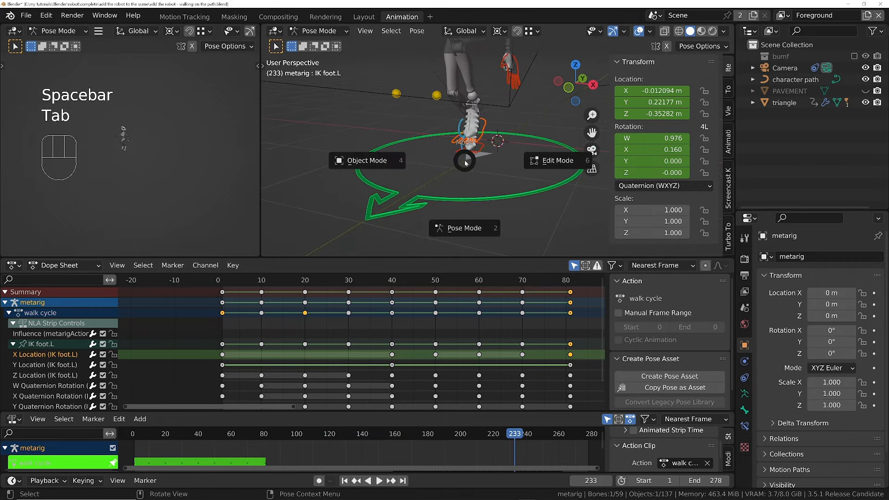
pyautogui.click(365, 161)
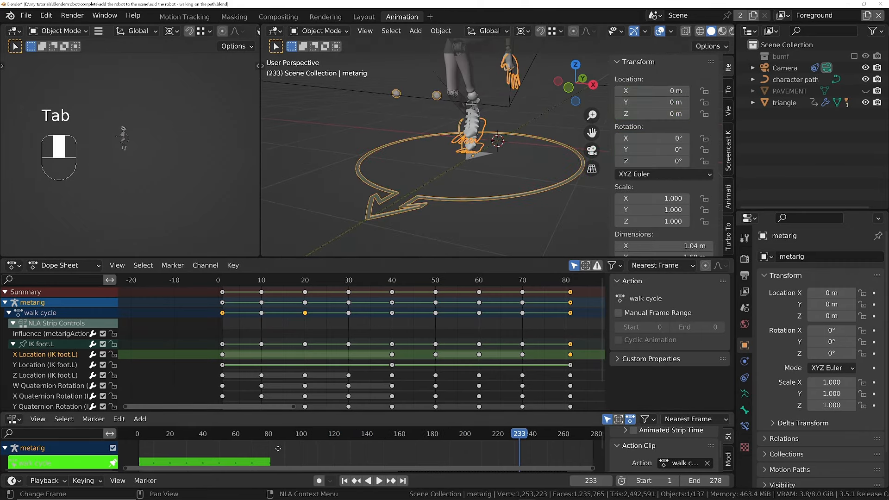
pyautogui.moveTo(277, 448); pyautogui.dragTo(304, 431, button='middle')
pyautogui.press('Tab')
pyautogui.scroll(-7, 307, 449)
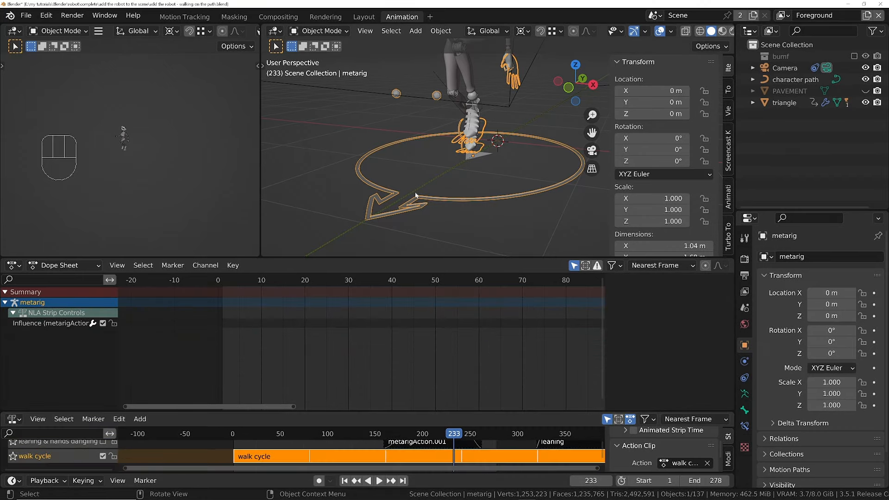
# - Enable the triangle's "character move for triangle" NLA track and play back the robot's forward movement
pyautogui.click(485, 157)
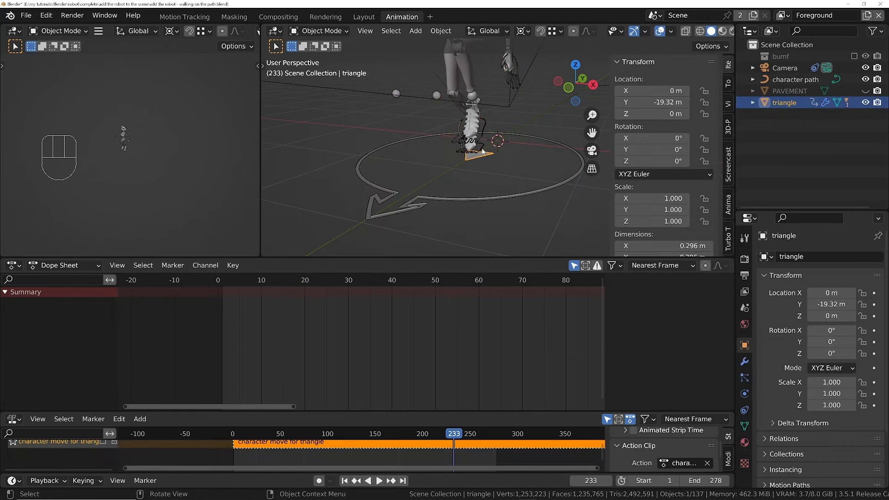
pyautogui.scroll(2, 102, 456)
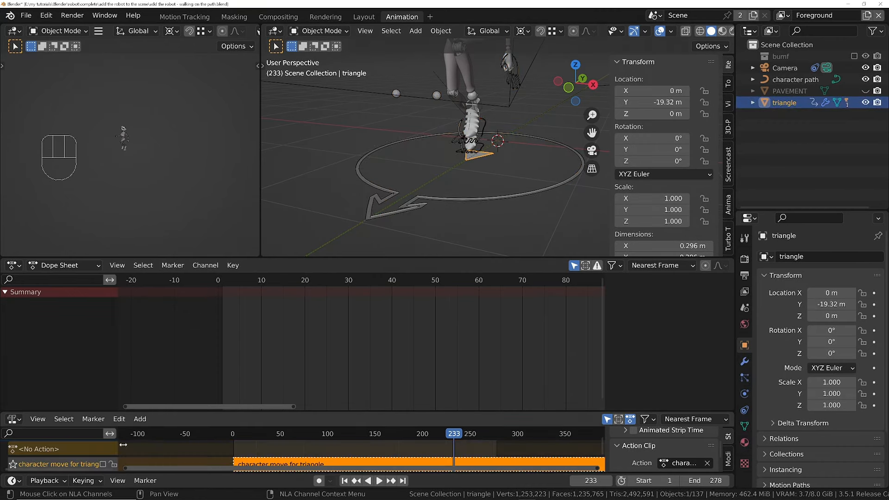
pyautogui.moveTo(161, 411); pyautogui.dragTo(139, 339)
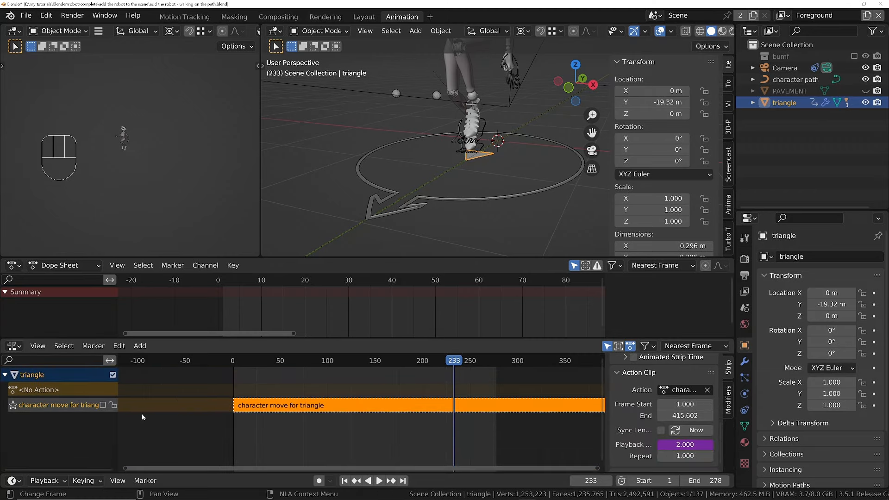
pyautogui.click(103, 405)
pyautogui.keyDown('shift'); pyautogui.moveTo(451, 134); pyautogui.dragTo(499, 127, button='middle'); pyautogui.keyUp('shift')
pyautogui.press('space')
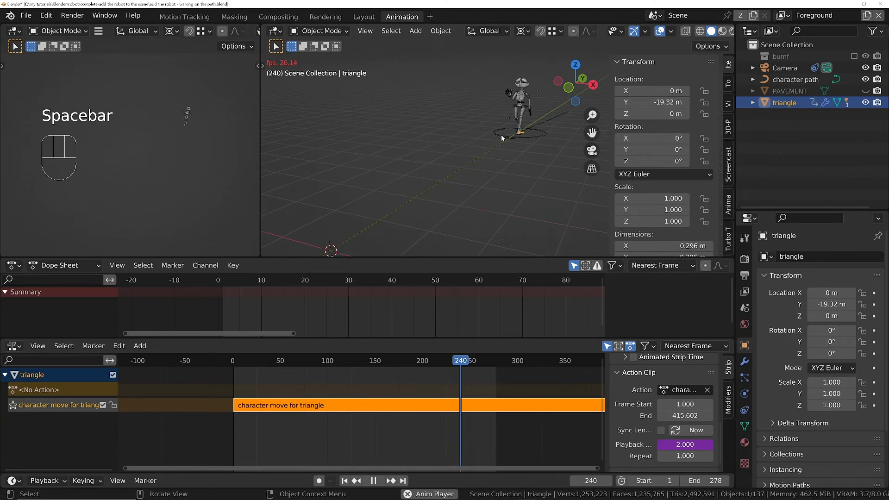
pyautogui.press('space')
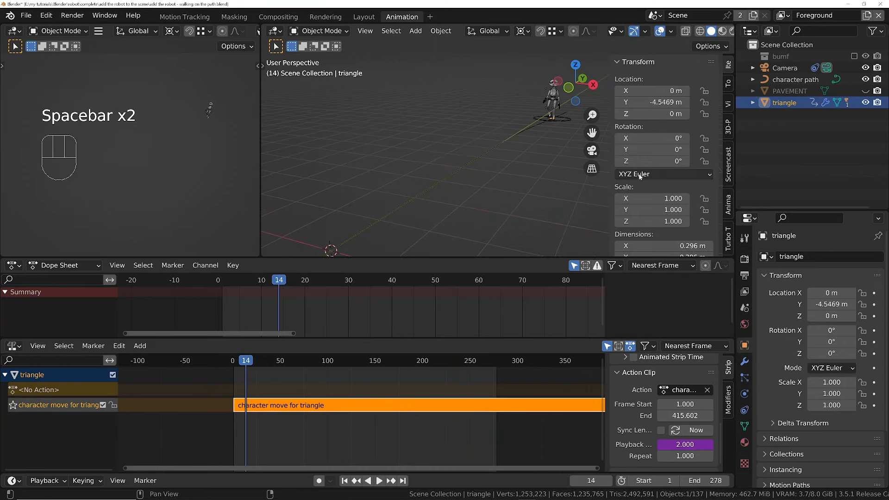
# - Set the metarig's walk speed property to 0.720
pyautogui.click(567, 121)
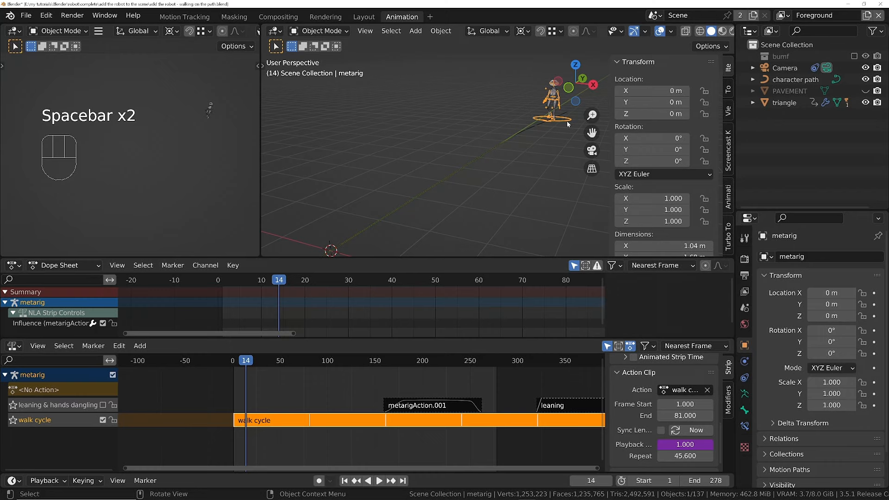
pyautogui.moveTo(659, 231); pyautogui.dragTo(668, 99, button='middle')
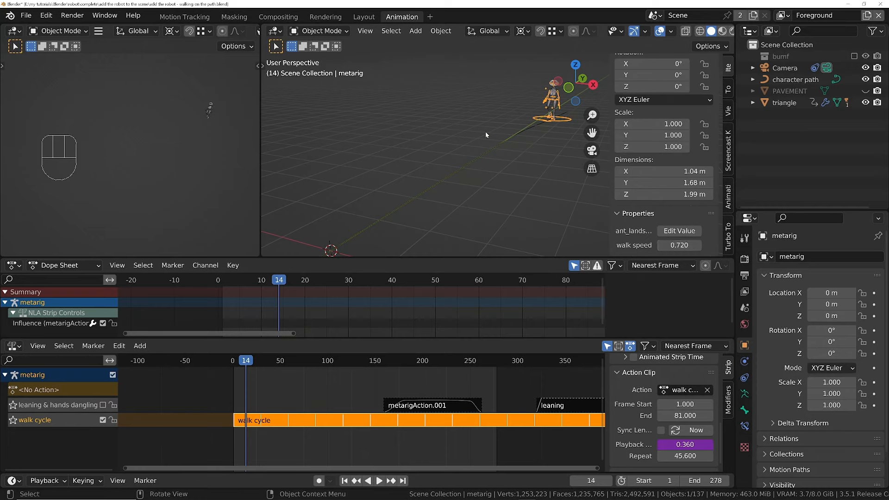
# - Play the animation through the camera view to check the robot's walk along the pavement, returning to frame 1
pyautogui.press('KP_0')
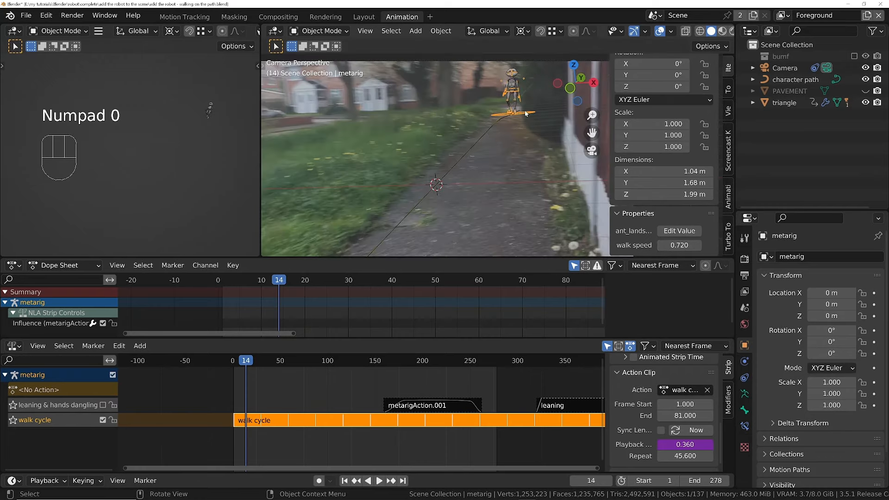
pyautogui.press('space')
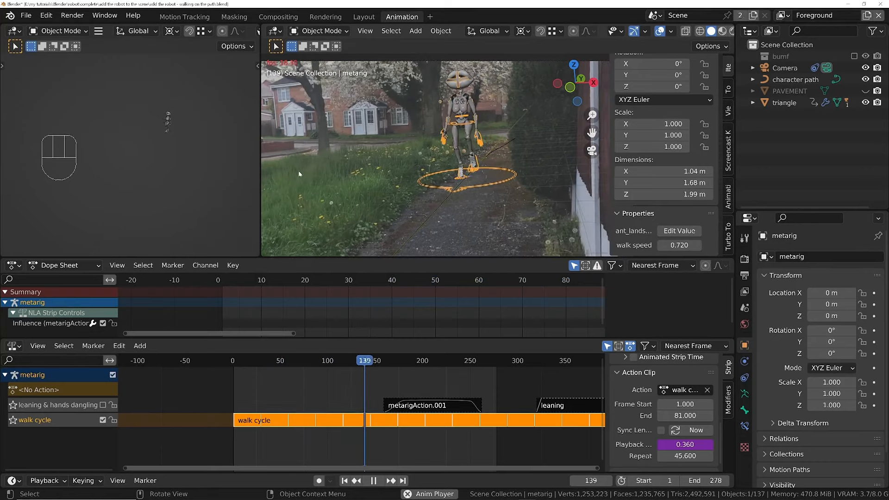
pyautogui.press('space')
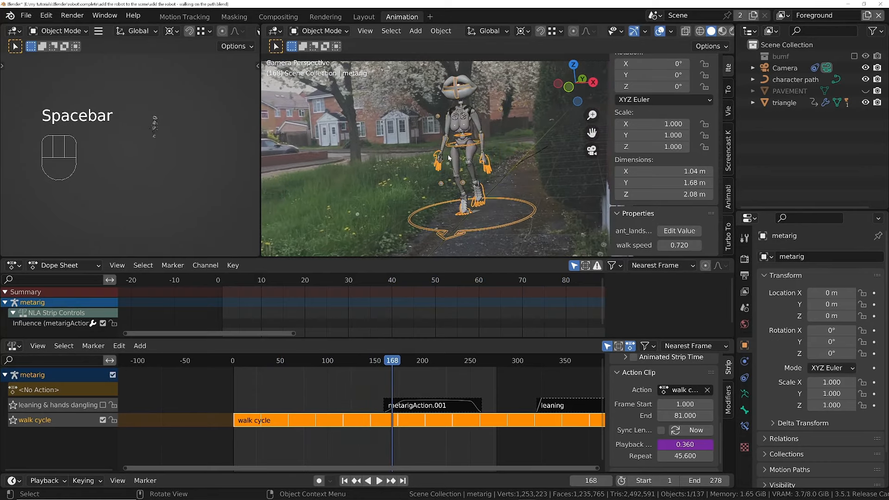
pyautogui.hotkey('shift', 'Left')
pyautogui.press('space')
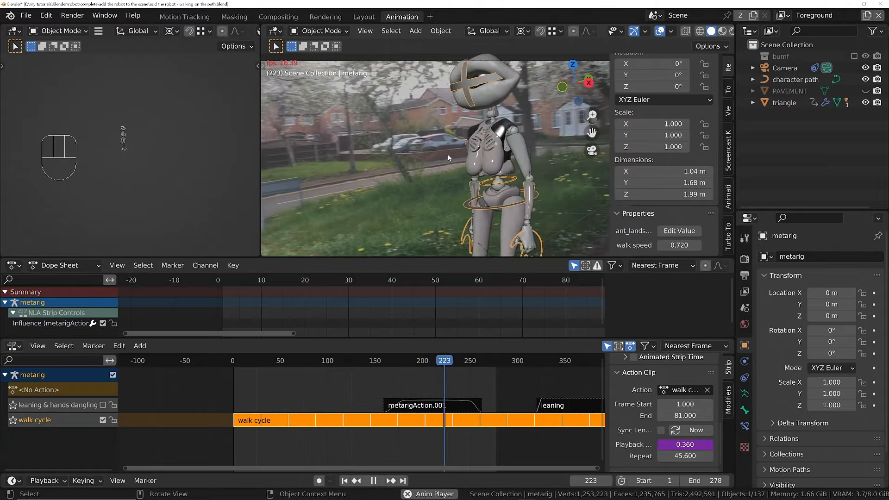
pyautogui.press('space')
pyautogui.hotkey('shift', 'Left')
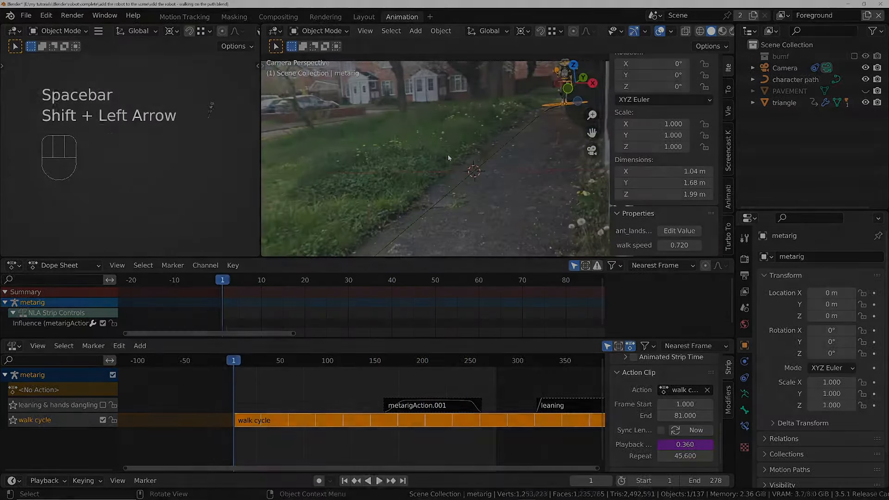